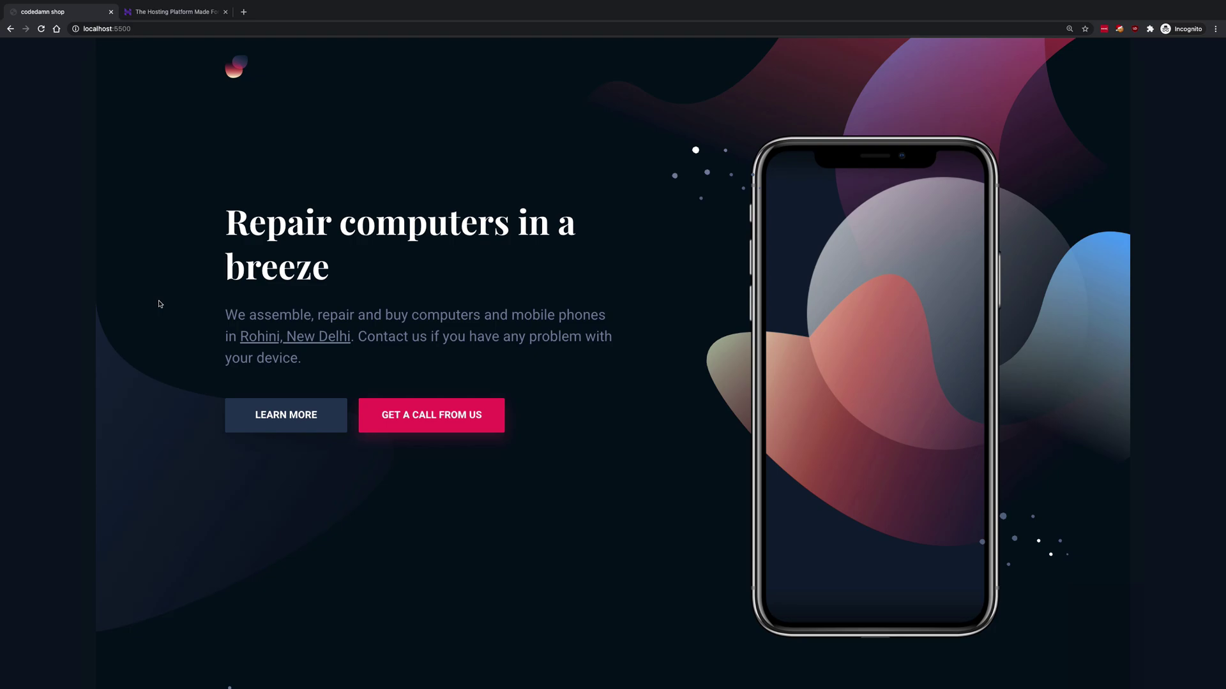
scroll(159, 304, down, 3)
scroll(160, 304, up, 2)
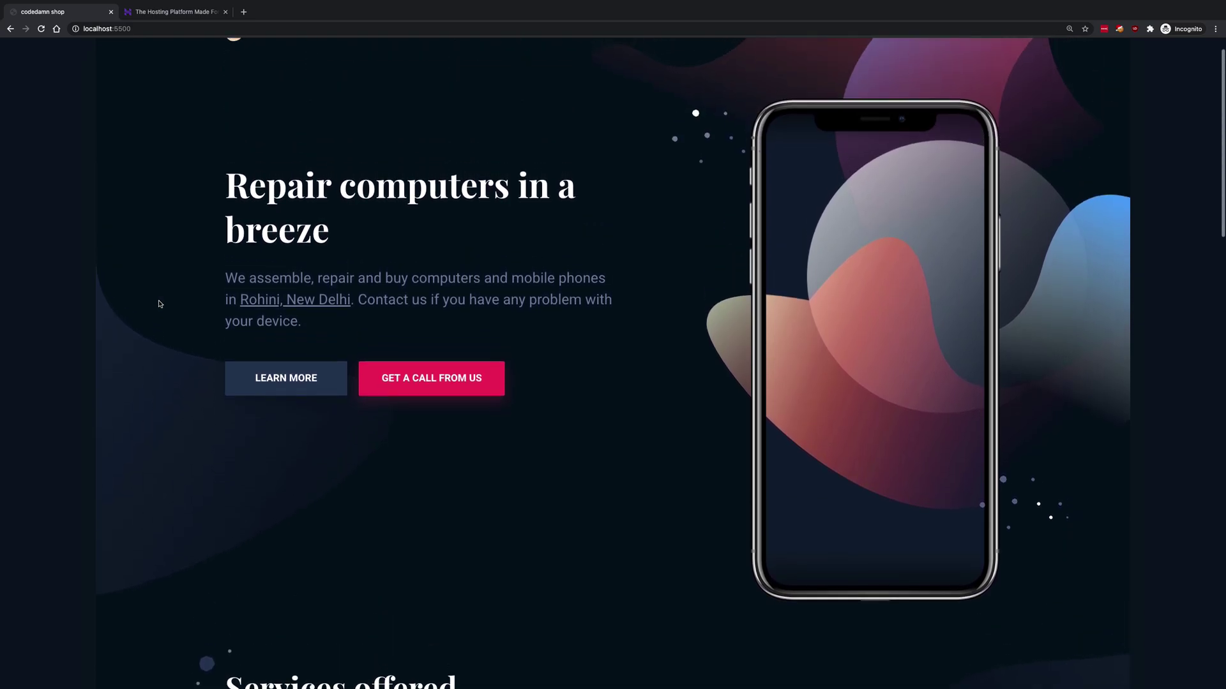
drag(240, 301, 357, 300)
drag(249, 186, 320, 247)
click(321, 248)
scroll(367, 370, down, 8)
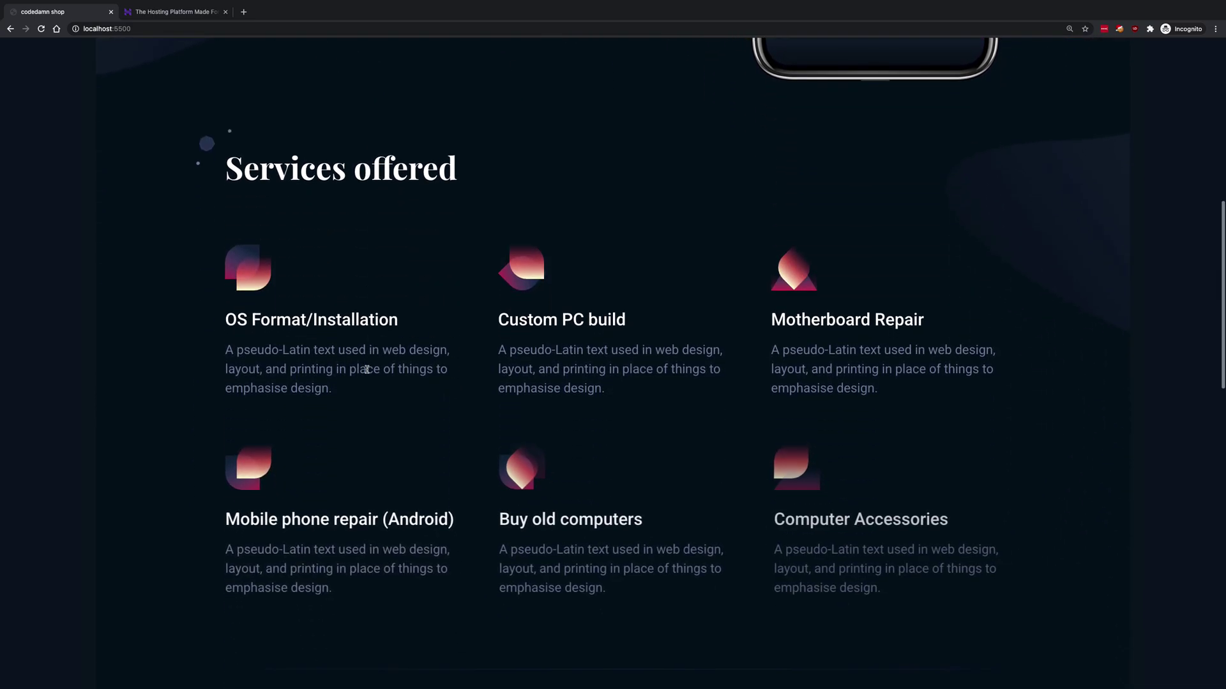
drag(271, 151, 445, 153)
click(445, 217)
scroll(445, 218, down, 3)
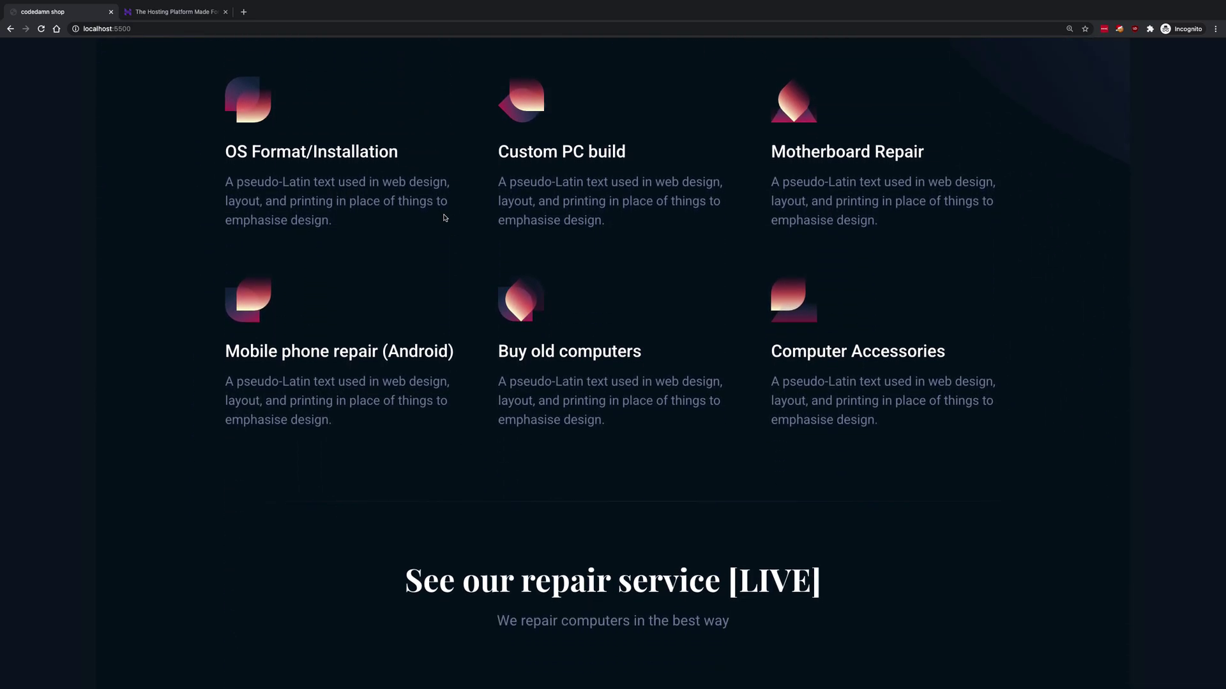
scroll(444, 217, down, 3)
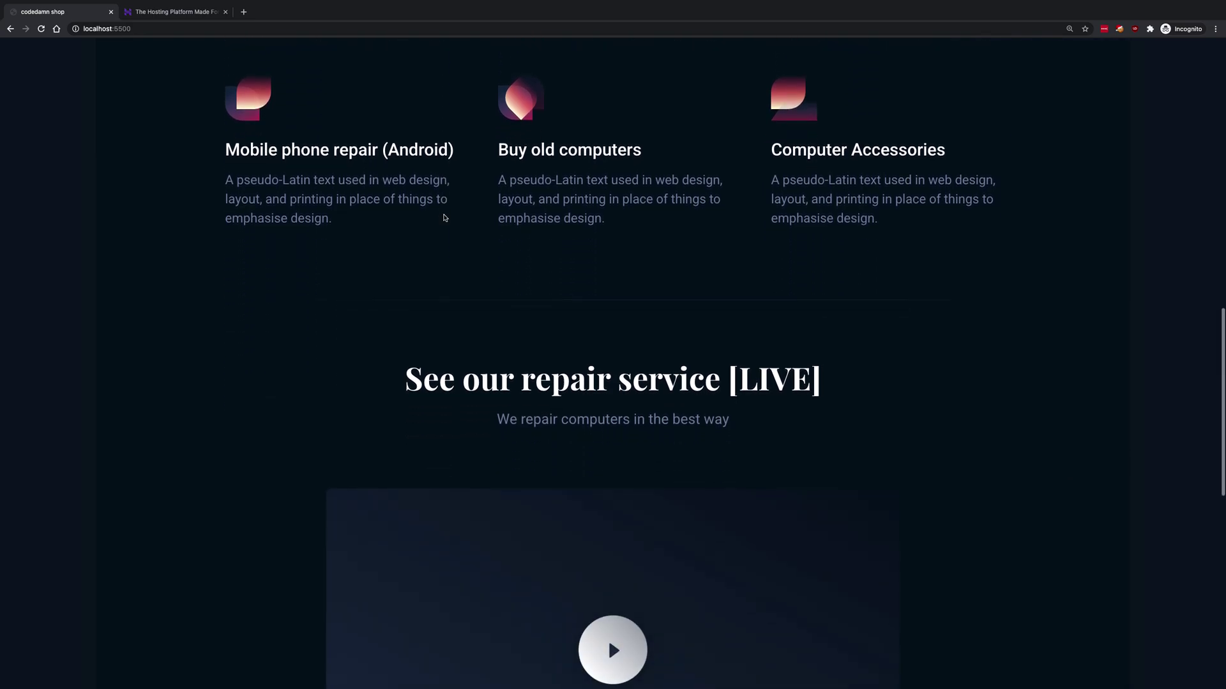
scroll(445, 218, down, 2)
scroll(445, 217, down, 2)
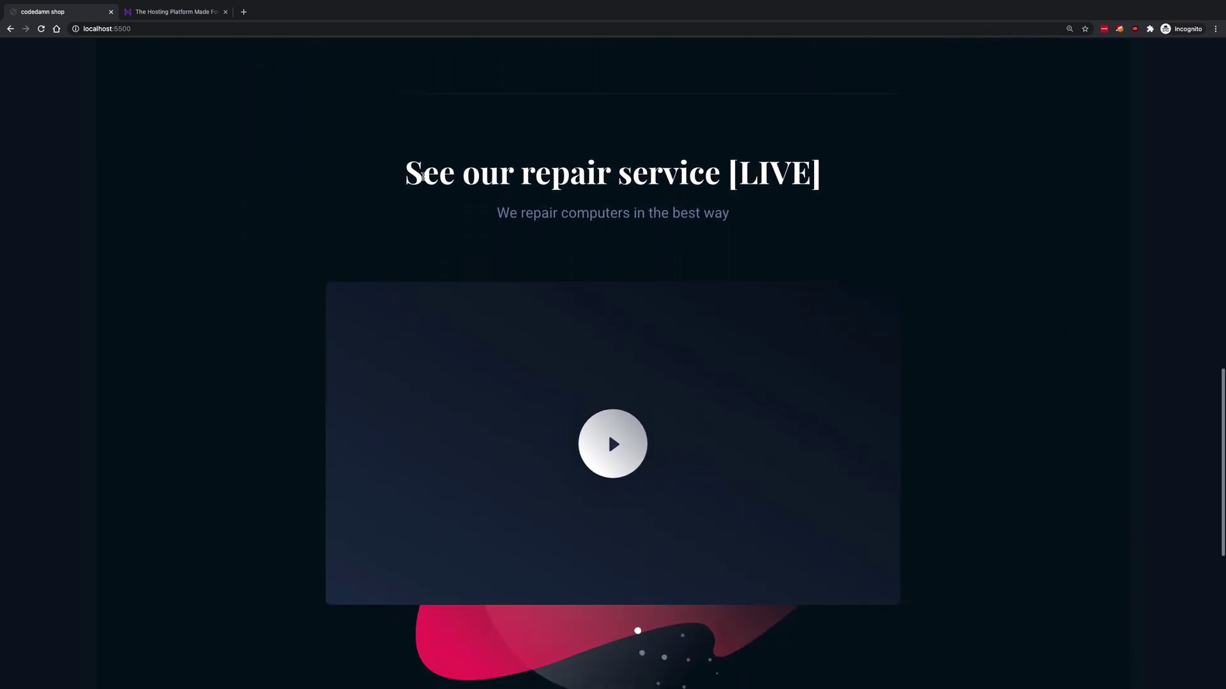
drag(425, 173, 897, 171)
click(897, 171)
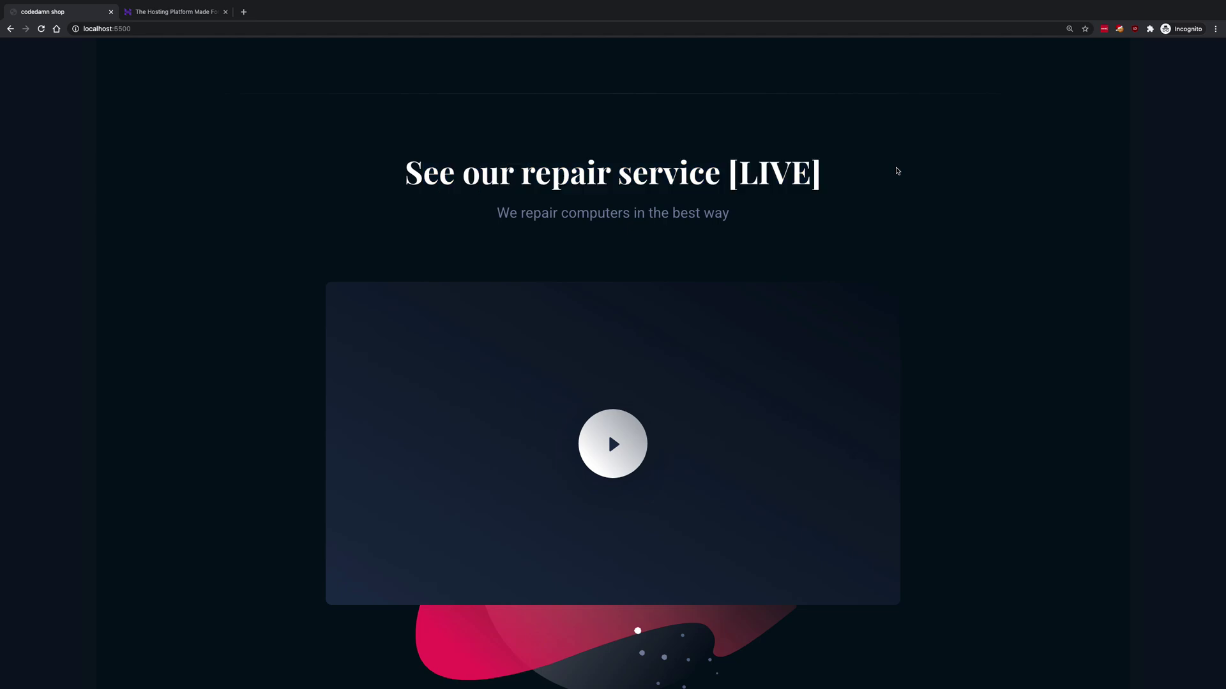
scroll(897, 172, down, 5)
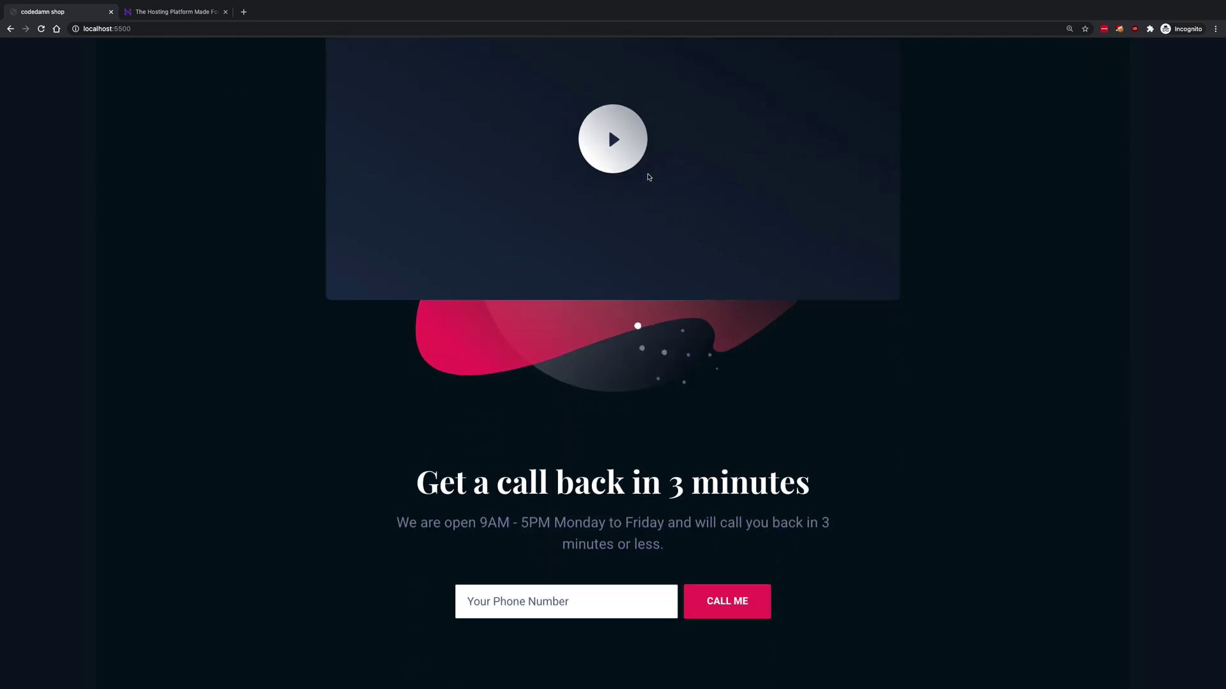
scroll(648, 178, down, 2)
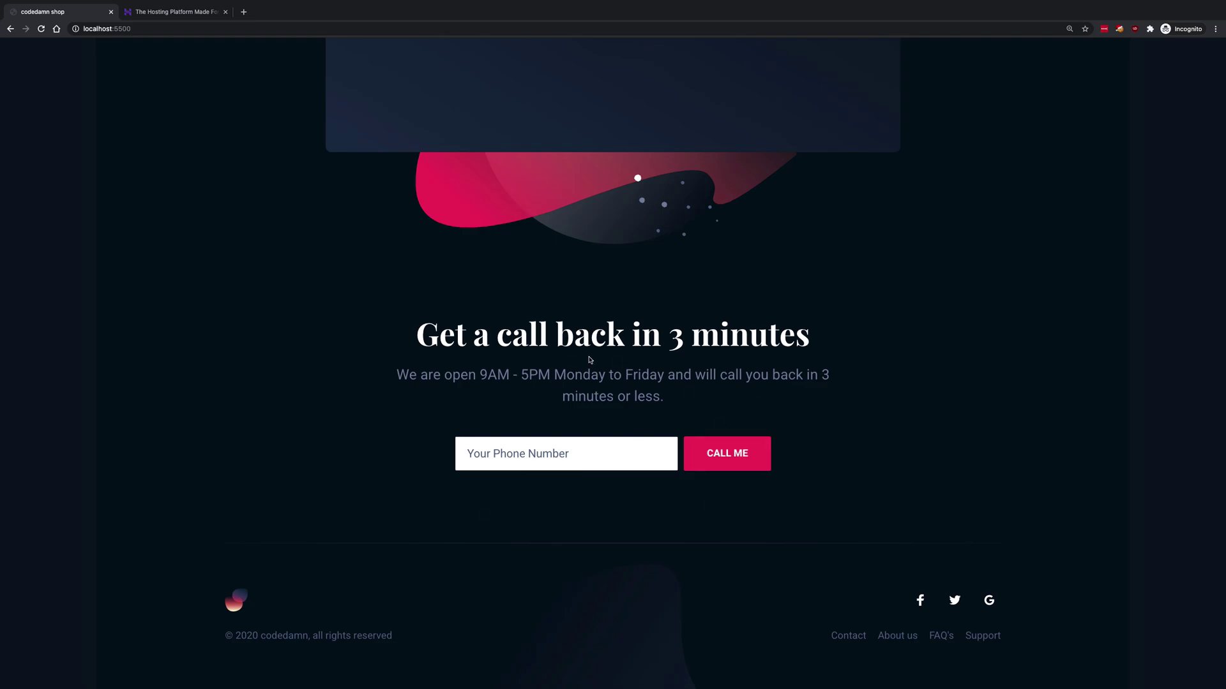
scroll(555, 404, up, 20)
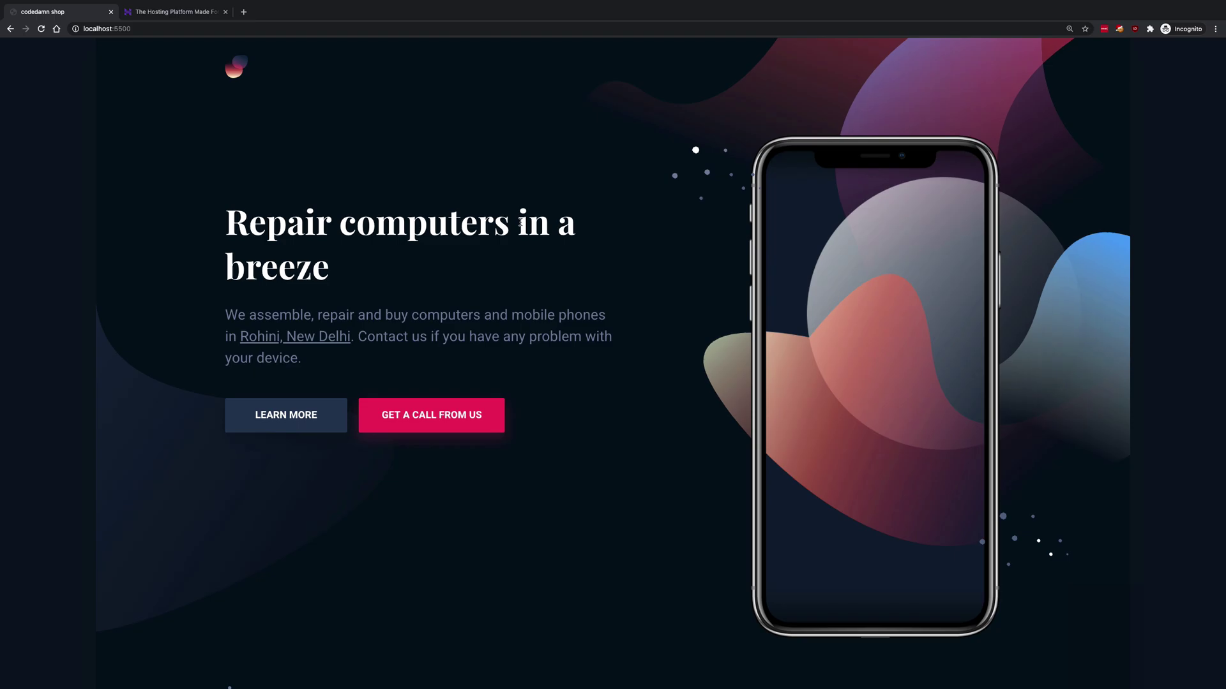
scroll(521, 223, down, 15)
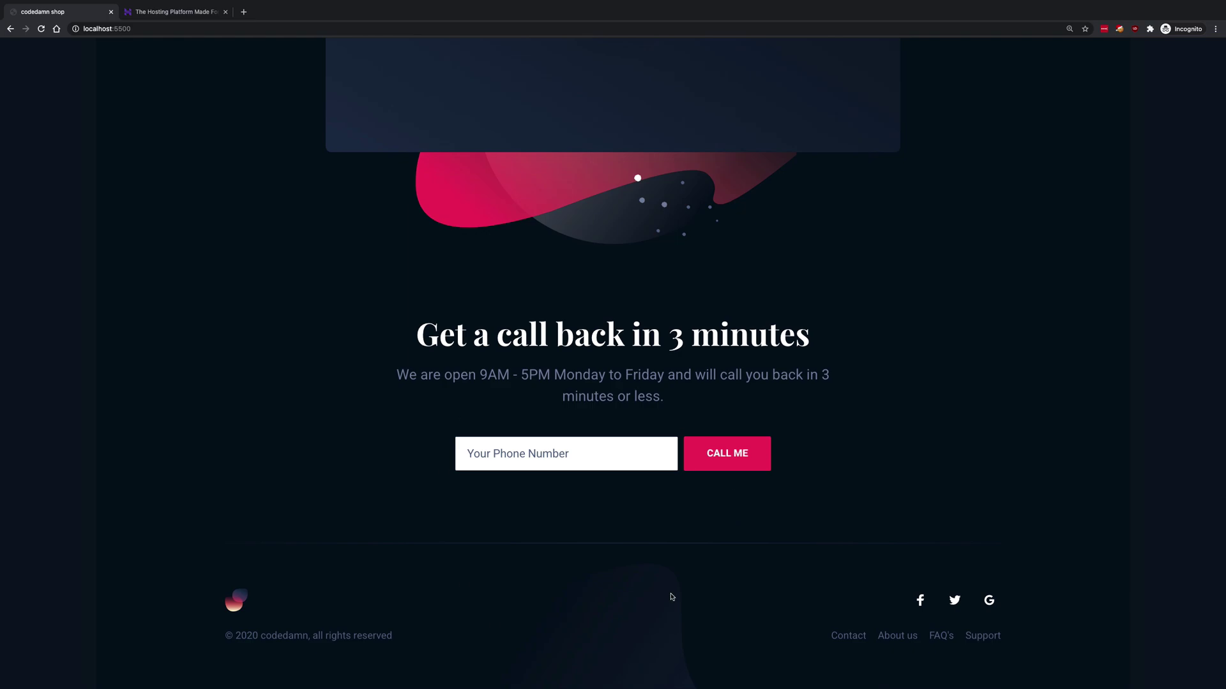
scroll(670, 597, up, 15)
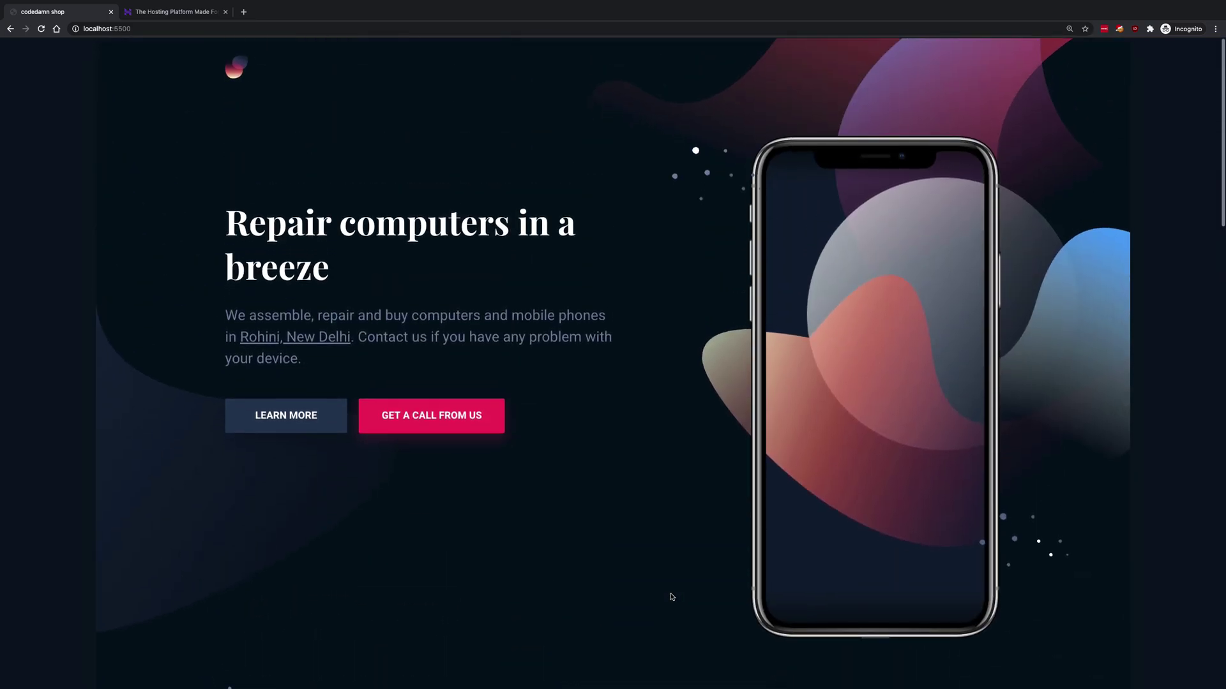
- Show Hostinger's India plans (Single ₹59, Premium ₹119, Business ₹259/mo) zoomed to 150%
key(ctrl+Tab)
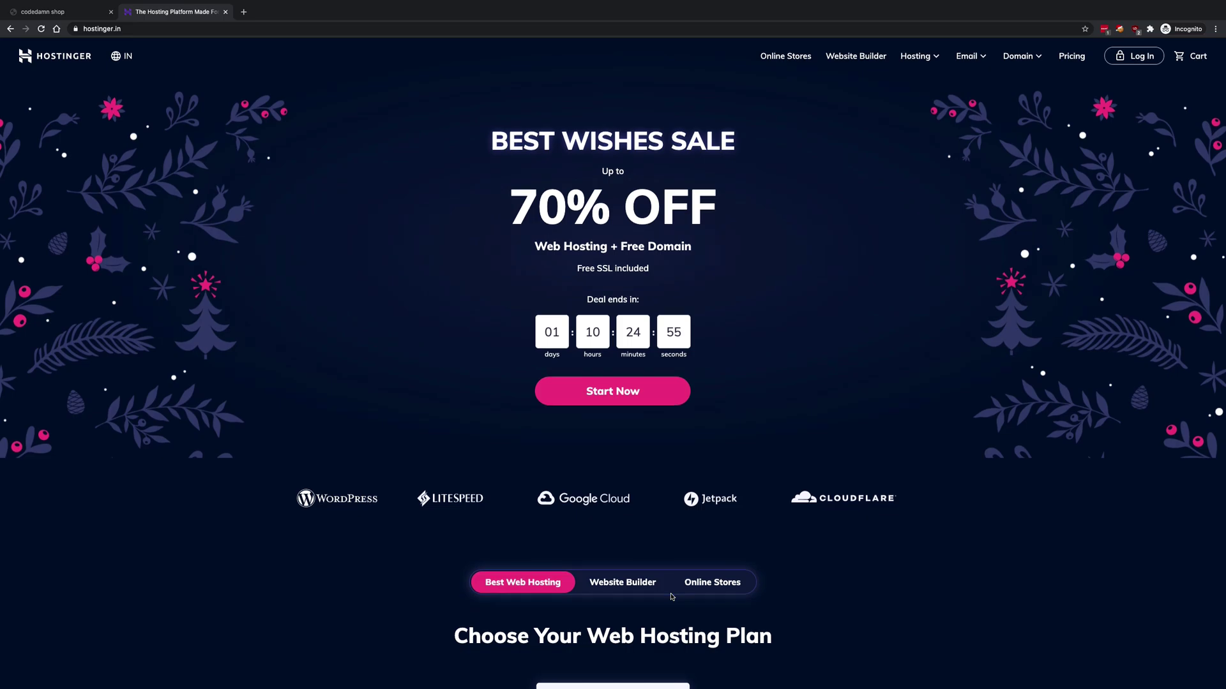
scroll(671, 597, down, 7)
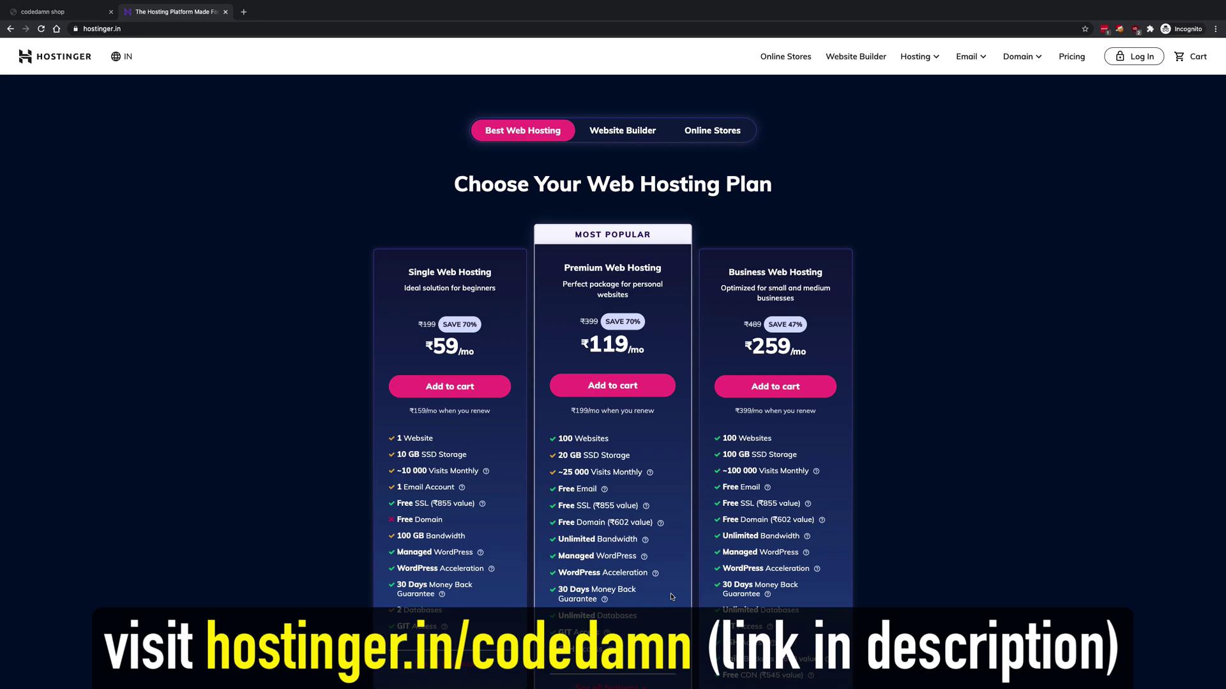
key(ctrl+shift+Tab)
key(ctrl+Tab)
key(ctrl+plus)
key(ctrl+plus)
key(ctrl+plus)
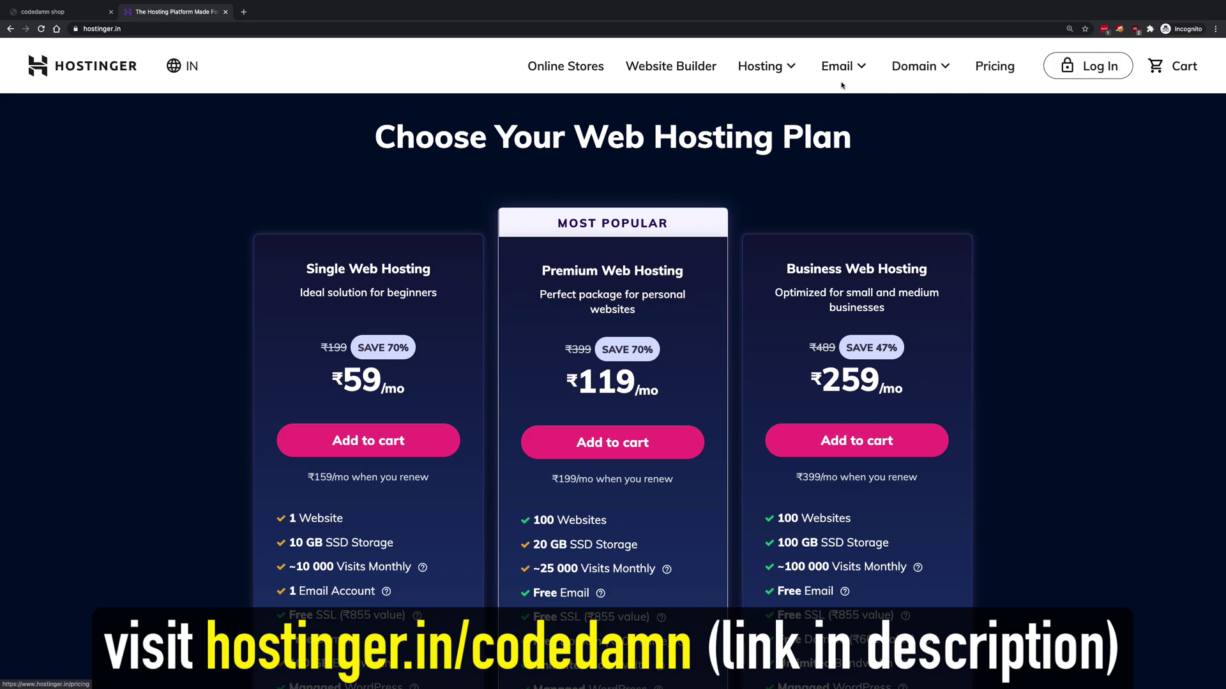
- Switch Hostinger to the United States site and zoom its plans page to 150%
click(191, 66)
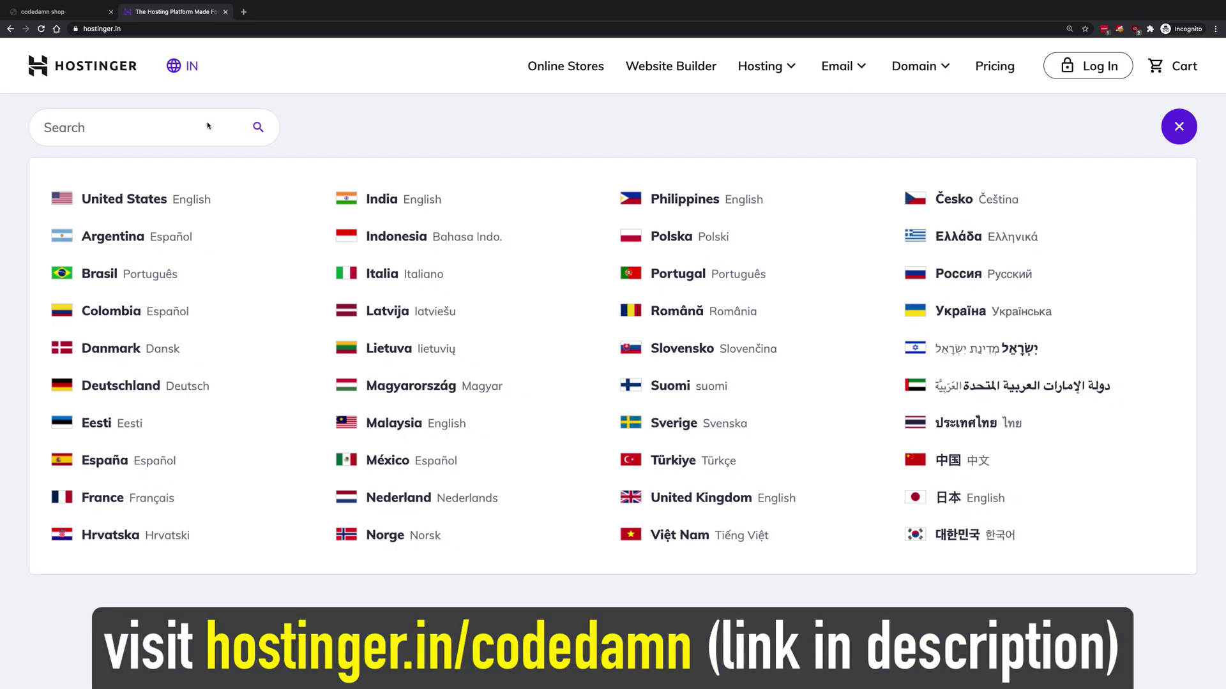
click(125, 199)
scroll(300, 291, down, 10)
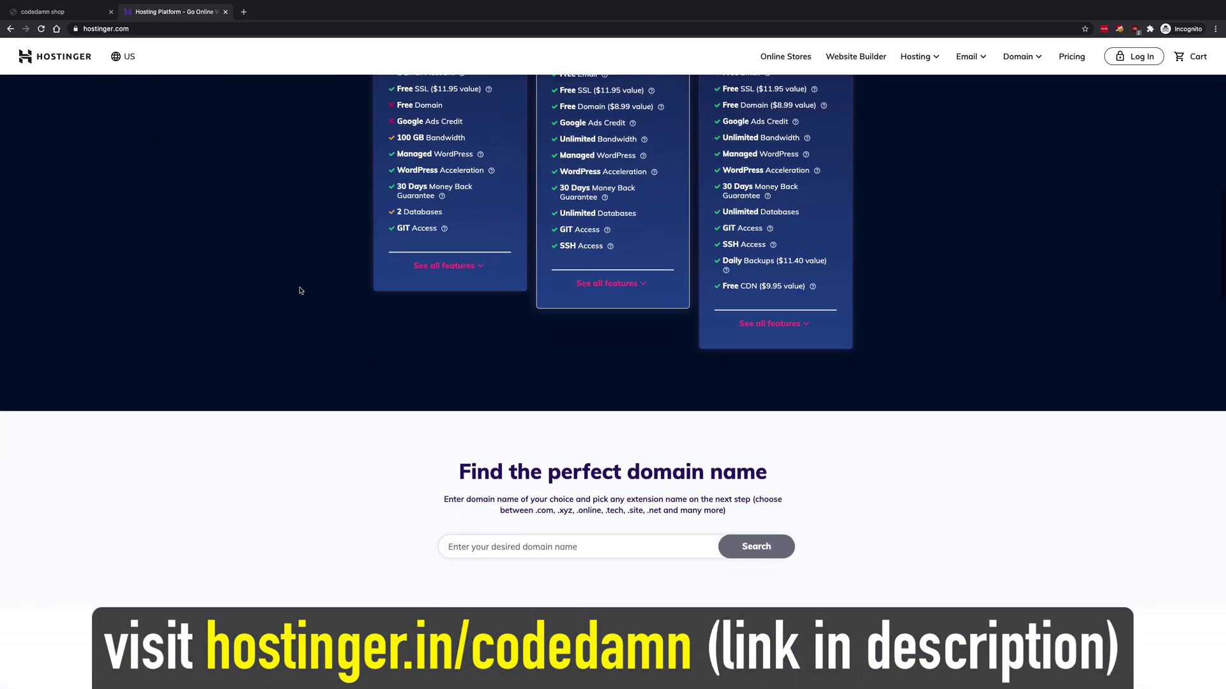
scroll(300, 291, up, 8)
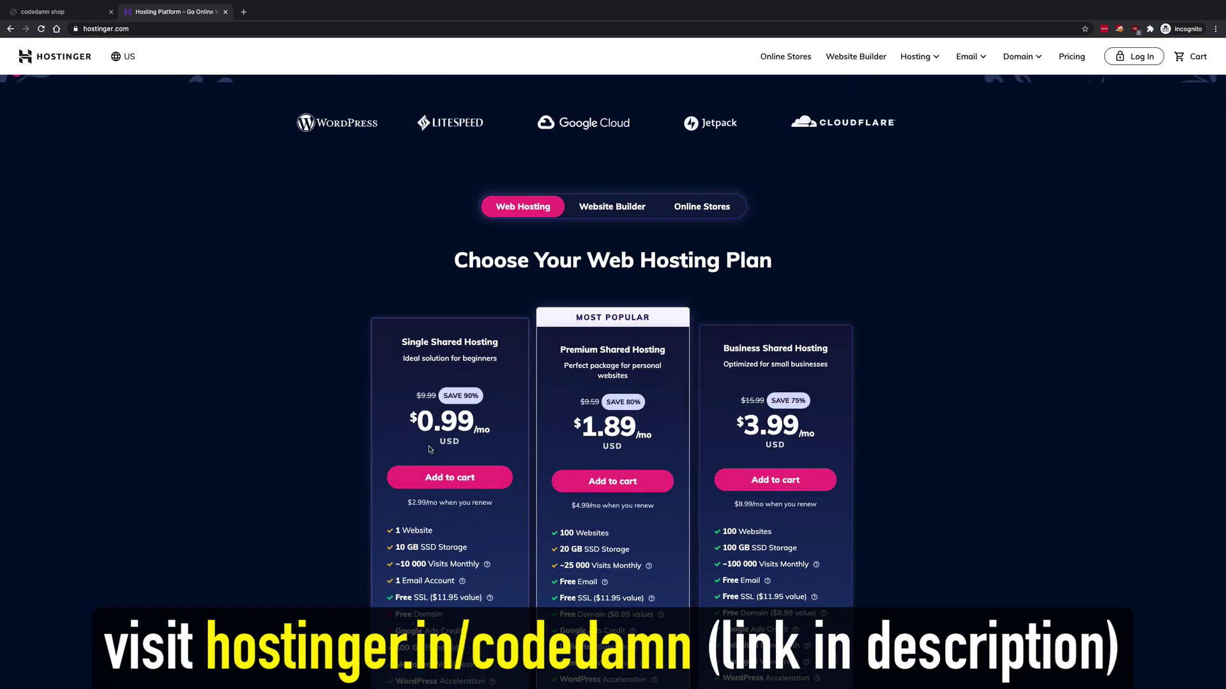
key(super+equal)
key(super+equal)
key(super+equal)
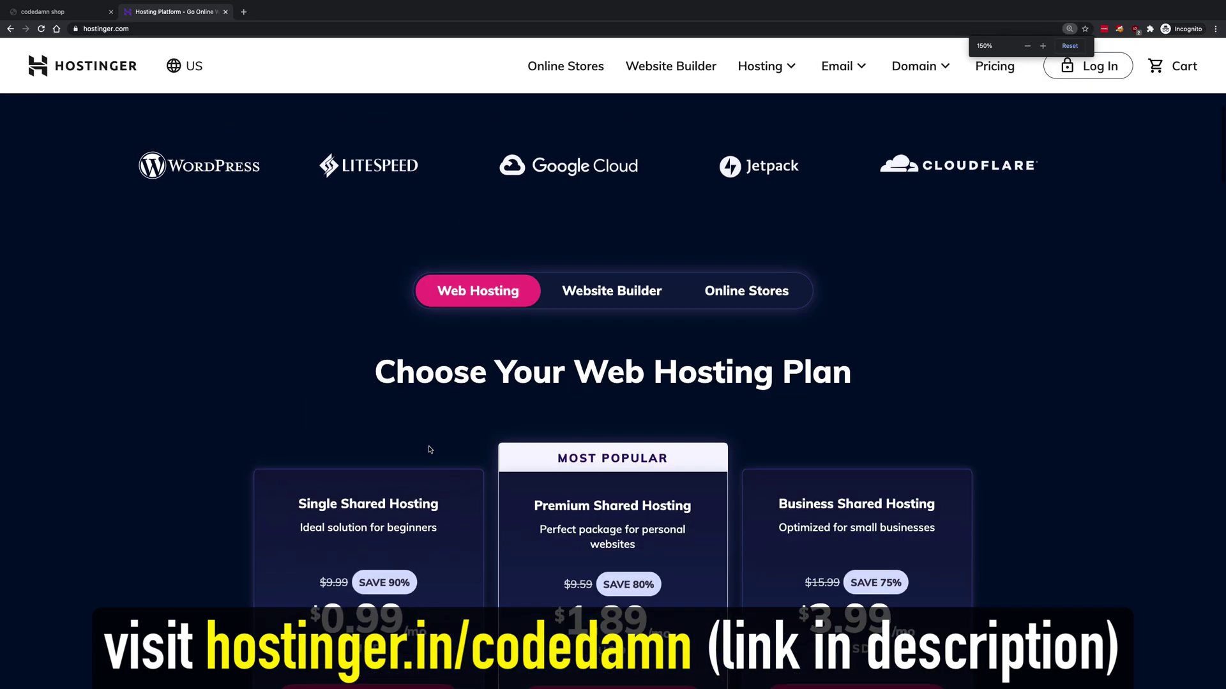
scroll(304, 393, down, 5)
scroll(304, 394, down, 4)
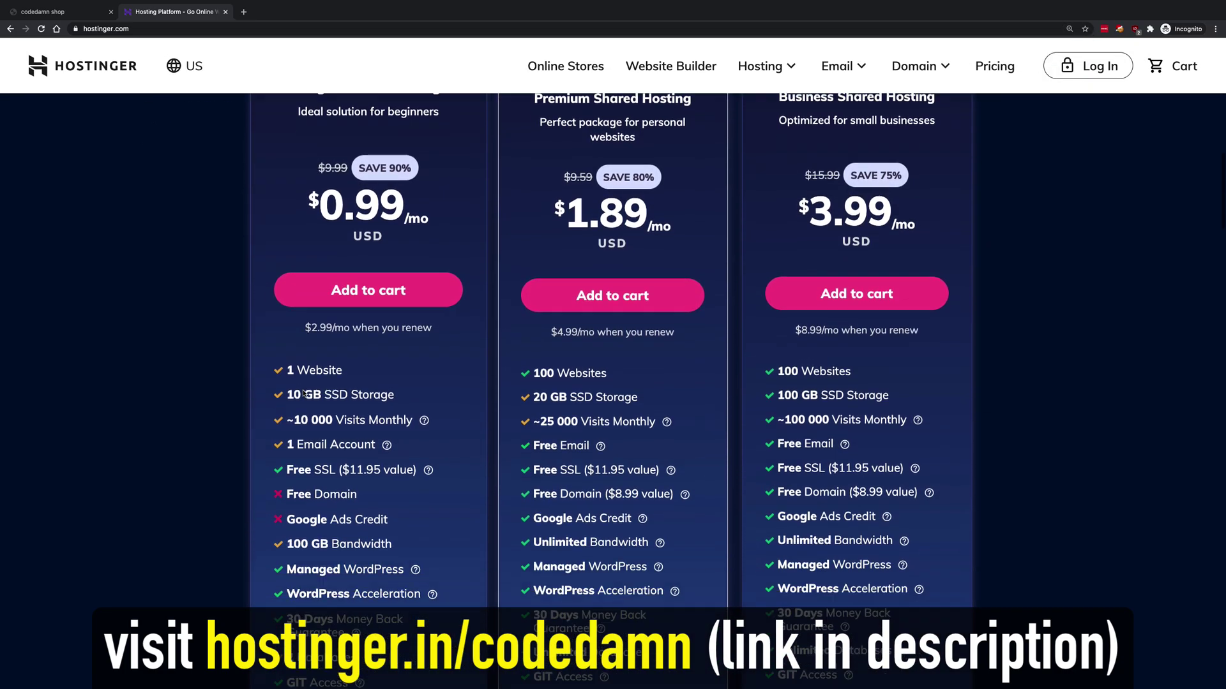
- Compare plan features: 10 GB SSD storage, ~10,000 monthly visits and 100 GB bandwidth
drag(288, 309, 270, 334)
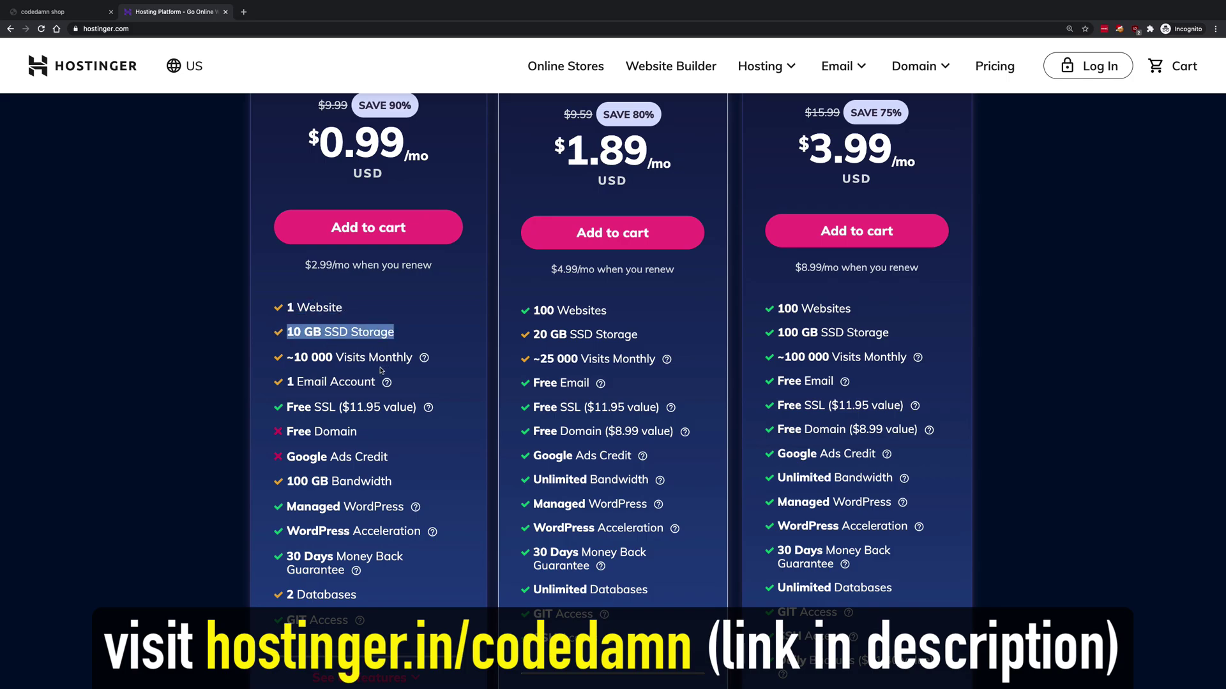
drag(397, 357, 289, 357)
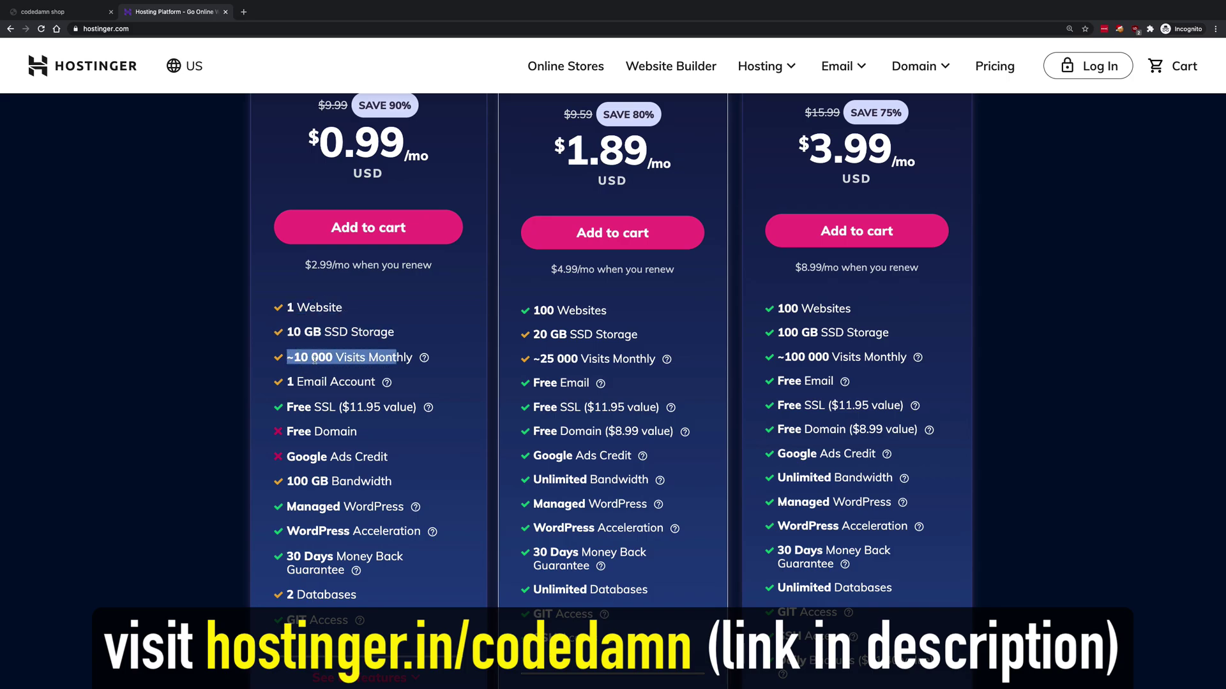
triple_click(307, 355)
click(324, 359)
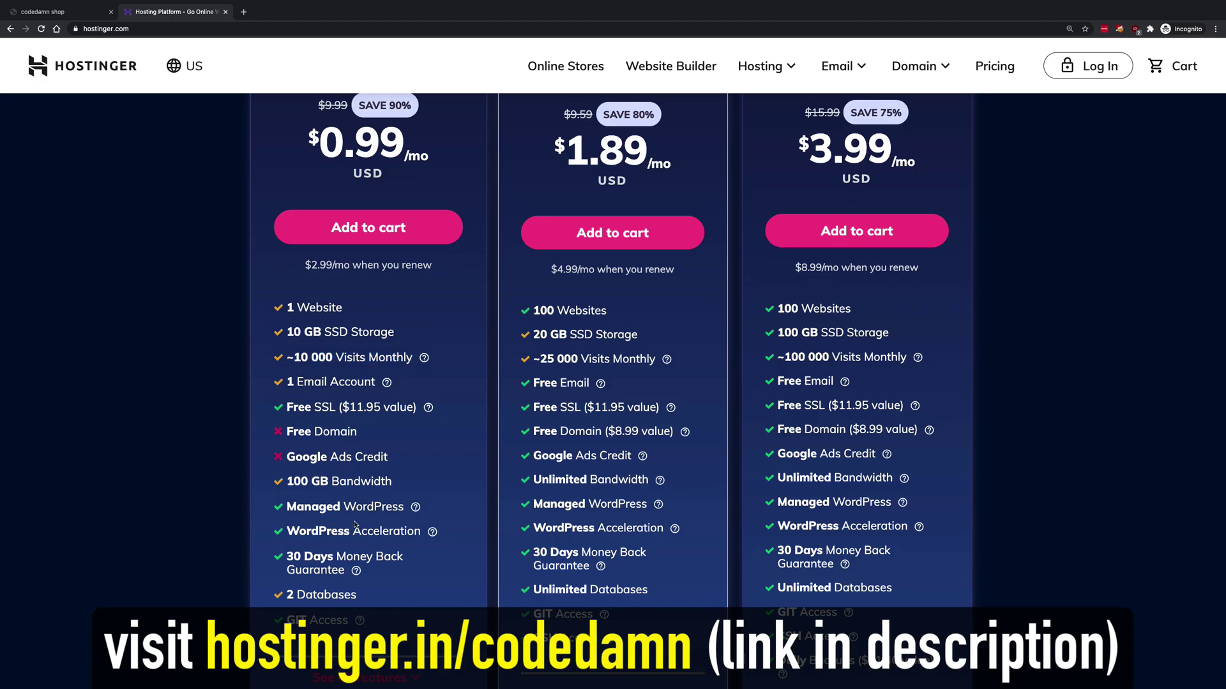
drag(329, 481, 279, 483)
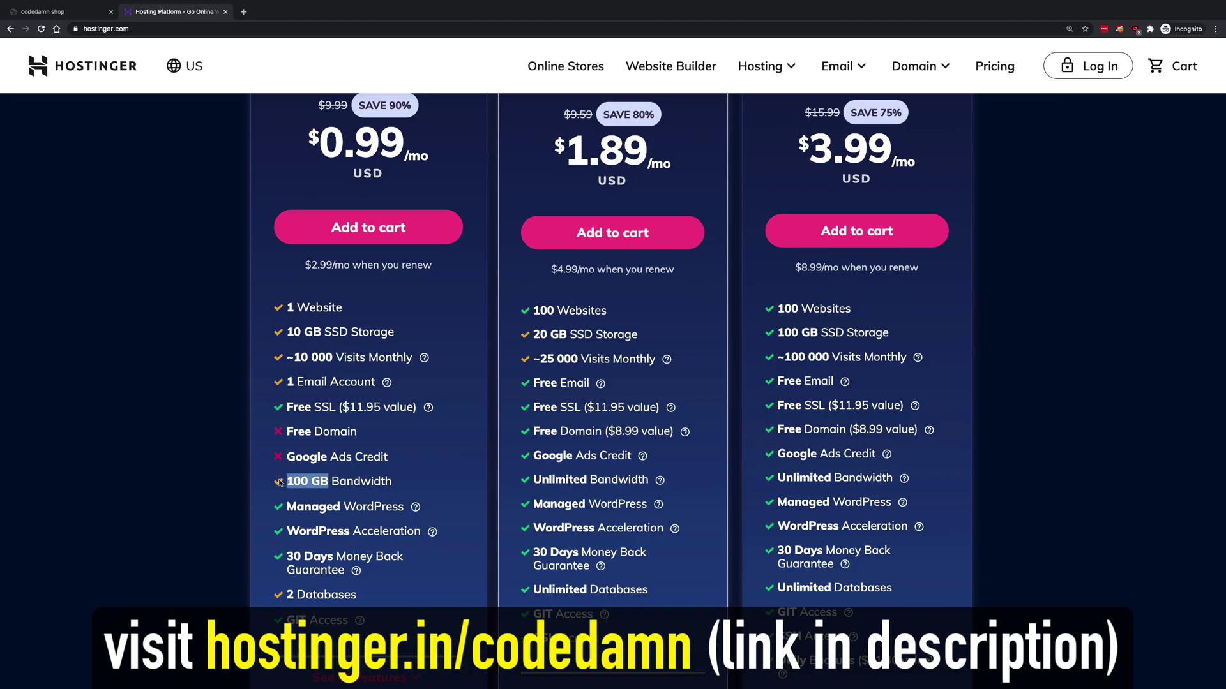
double_click(292, 481)
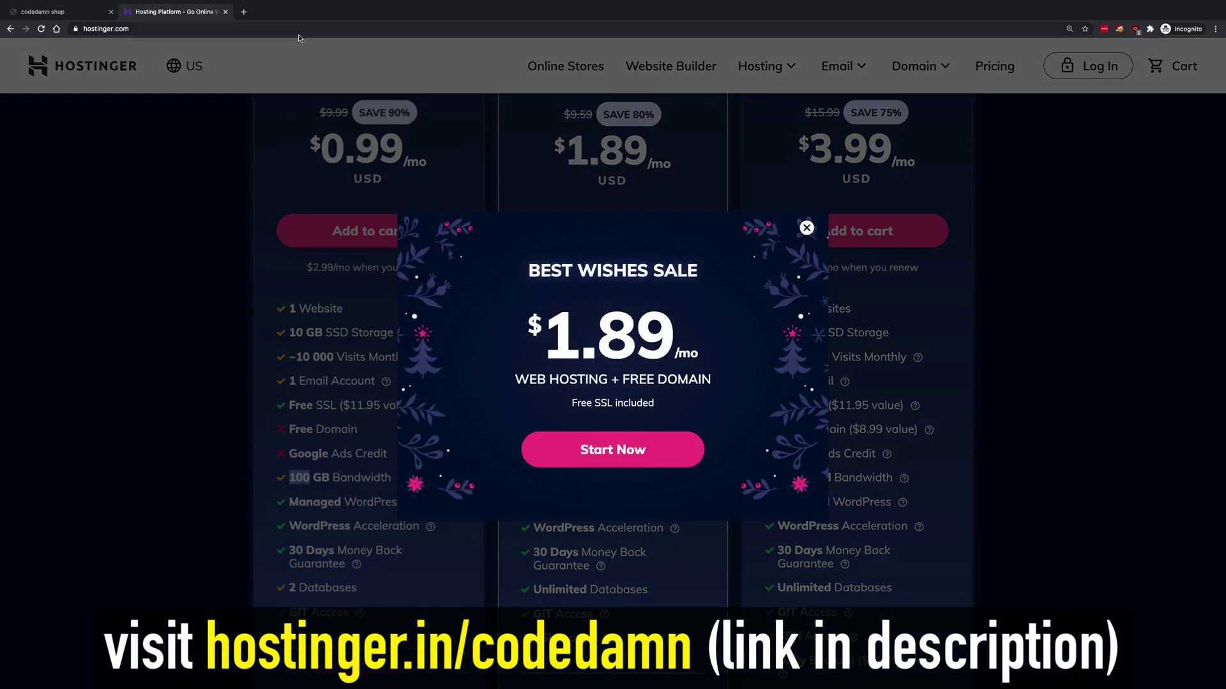
click(353, 225)
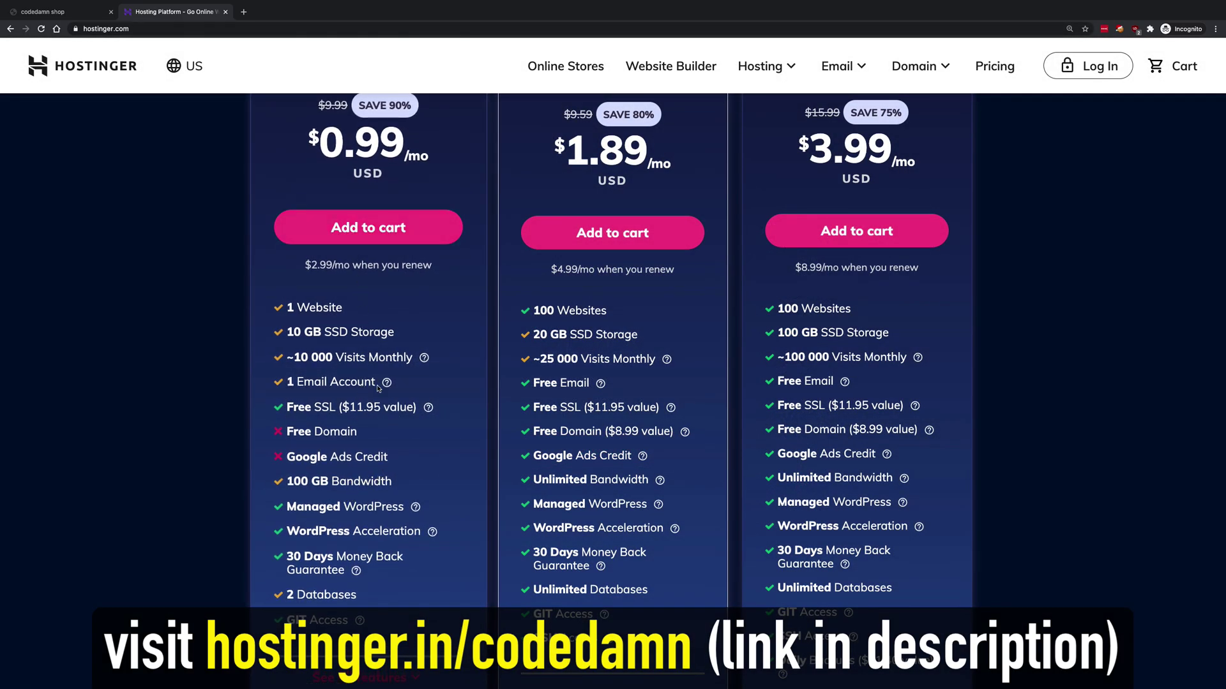
drag(393, 358, 295, 356)
click(311, 362)
drag(411, 359, 278, 356)
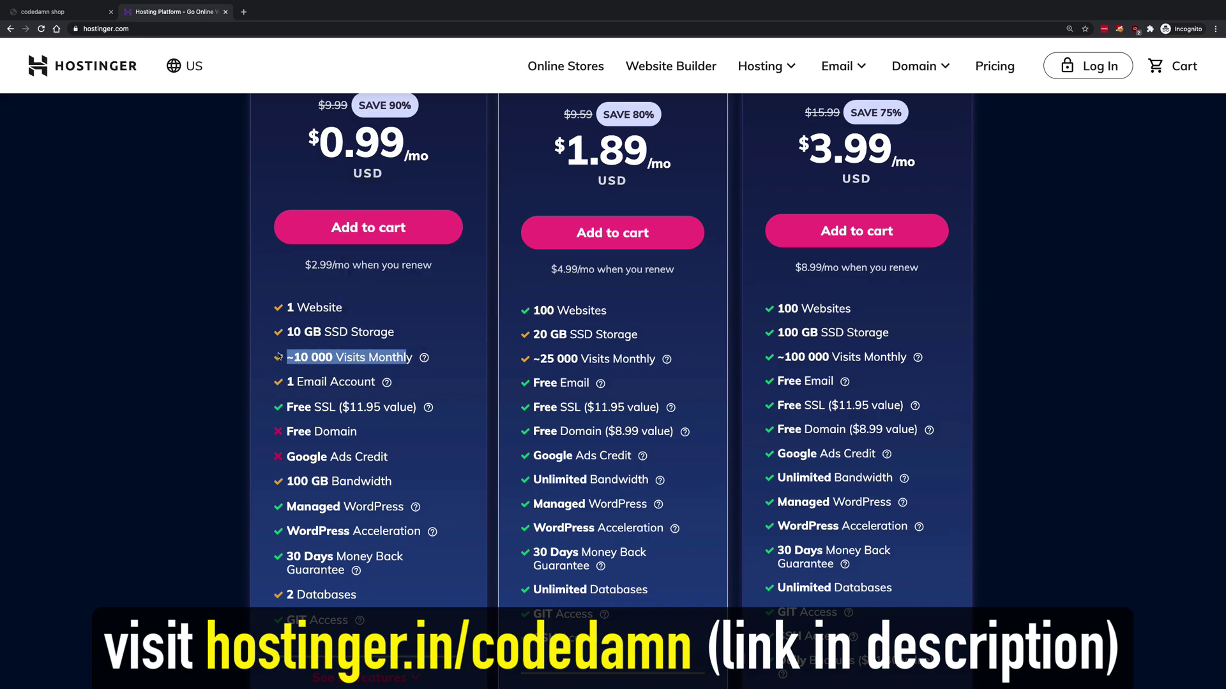
click(309, 359)
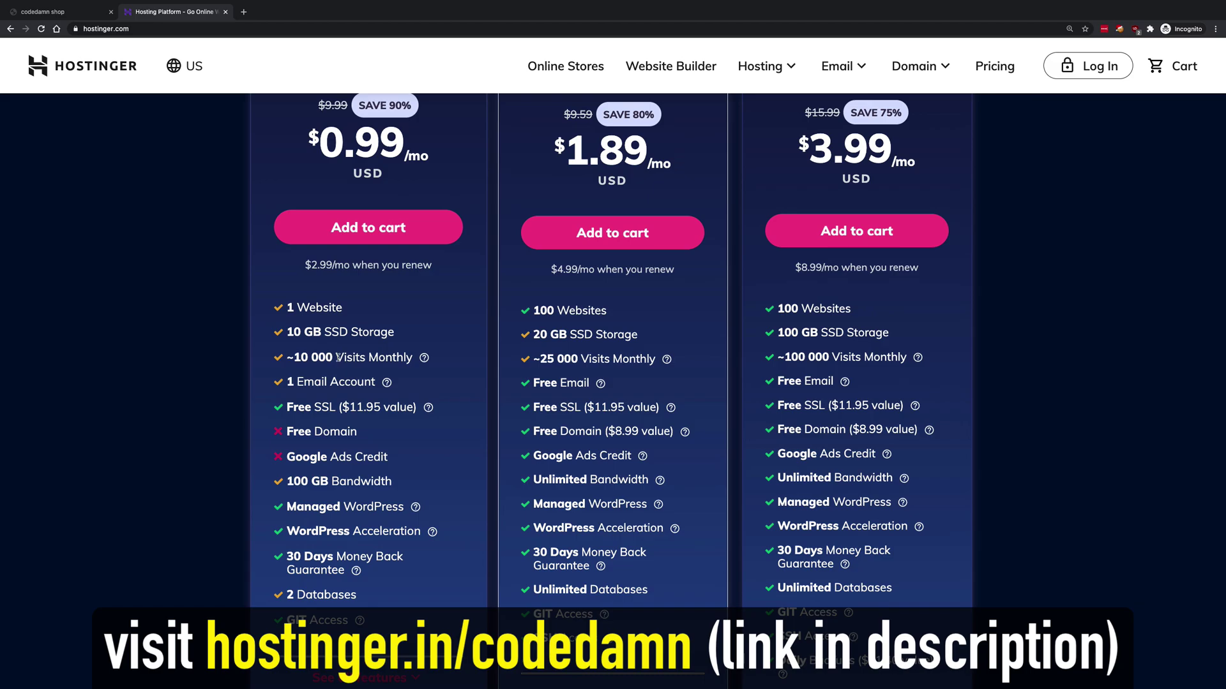
drag(336, 358, 284, 358)
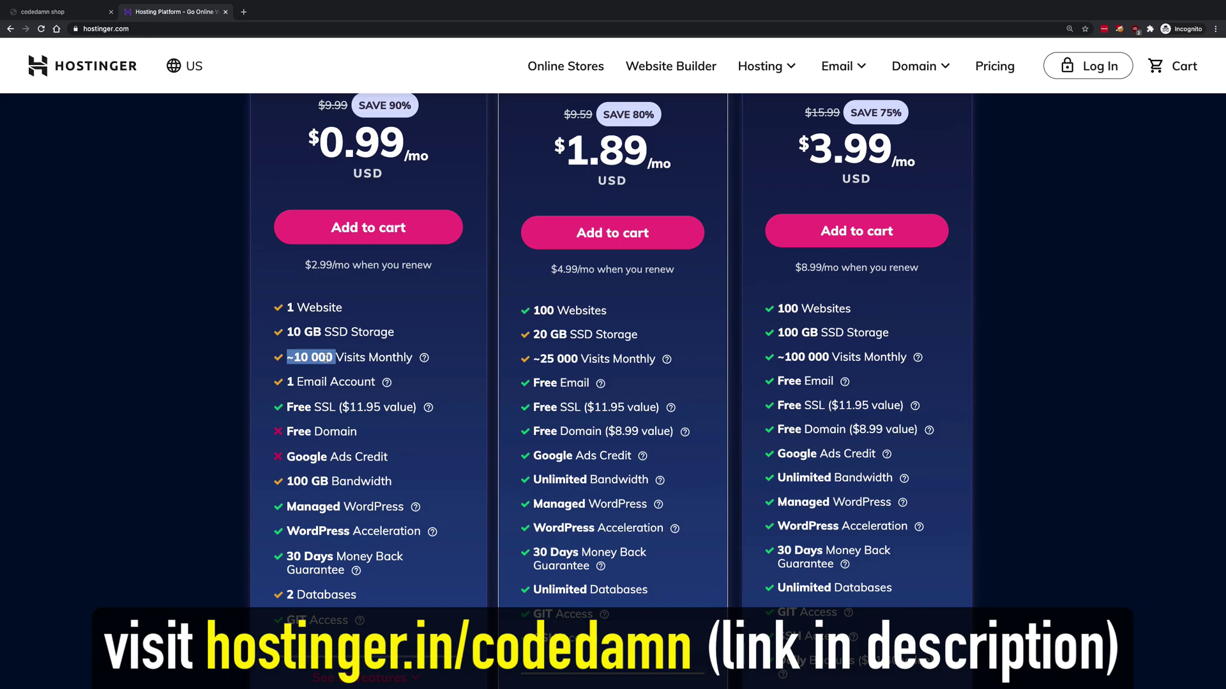
- Bring up Hostinger's country and language picker again from the US header
scroll(345, 373, up, 2)
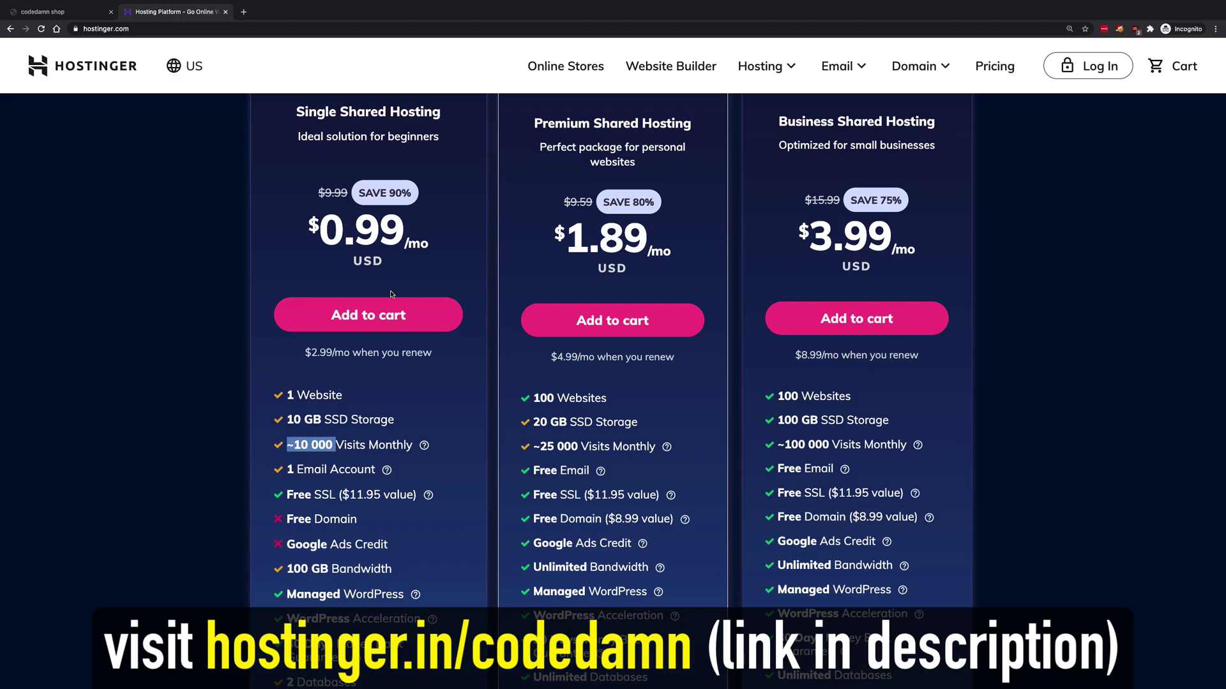
scroll(392, 295, down, 1)
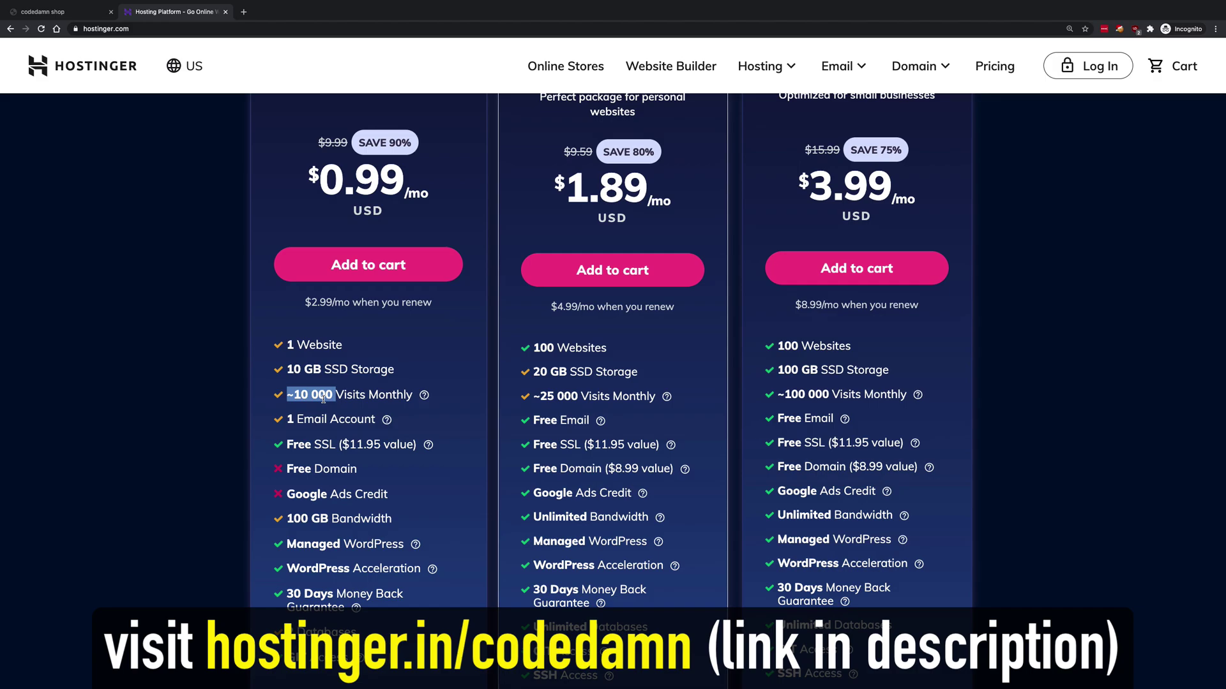
scroll(381, 471, up, 3)
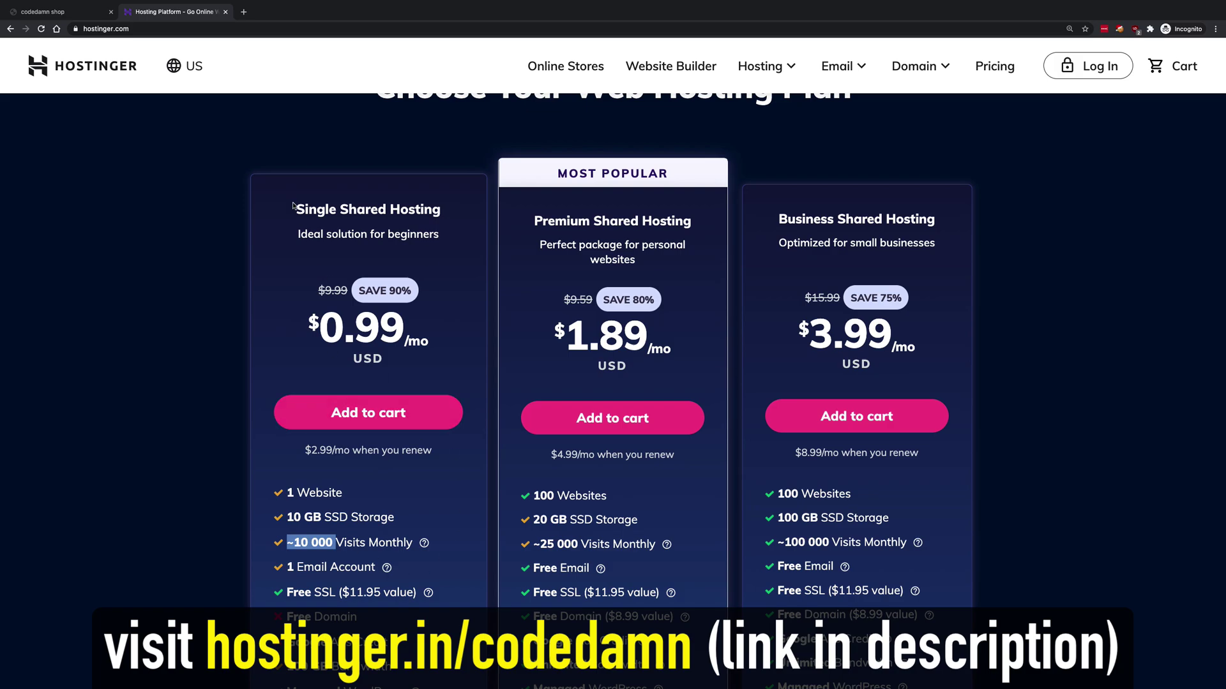
click(182, 66)
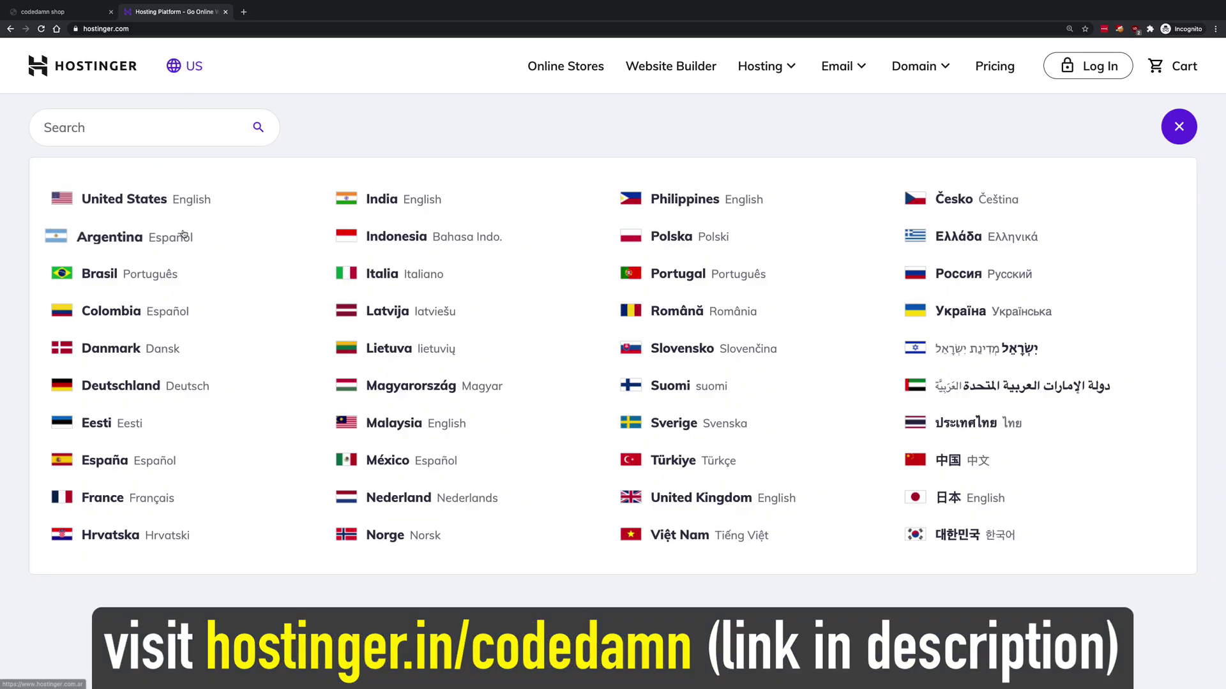
- Switch Hostinger to India English to see rupee prices, then return to the codedamn shop tab
click(392, 200)
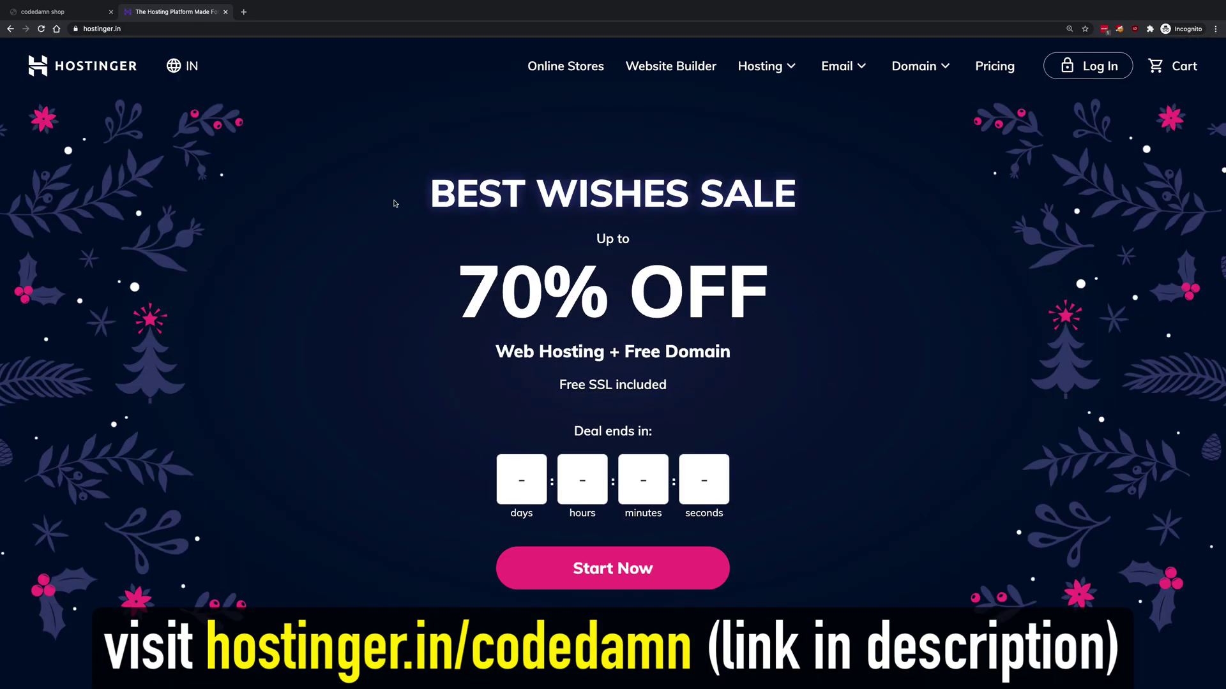
scroll(389, 287, down, 10)
scroll(386, 340, up, 2)
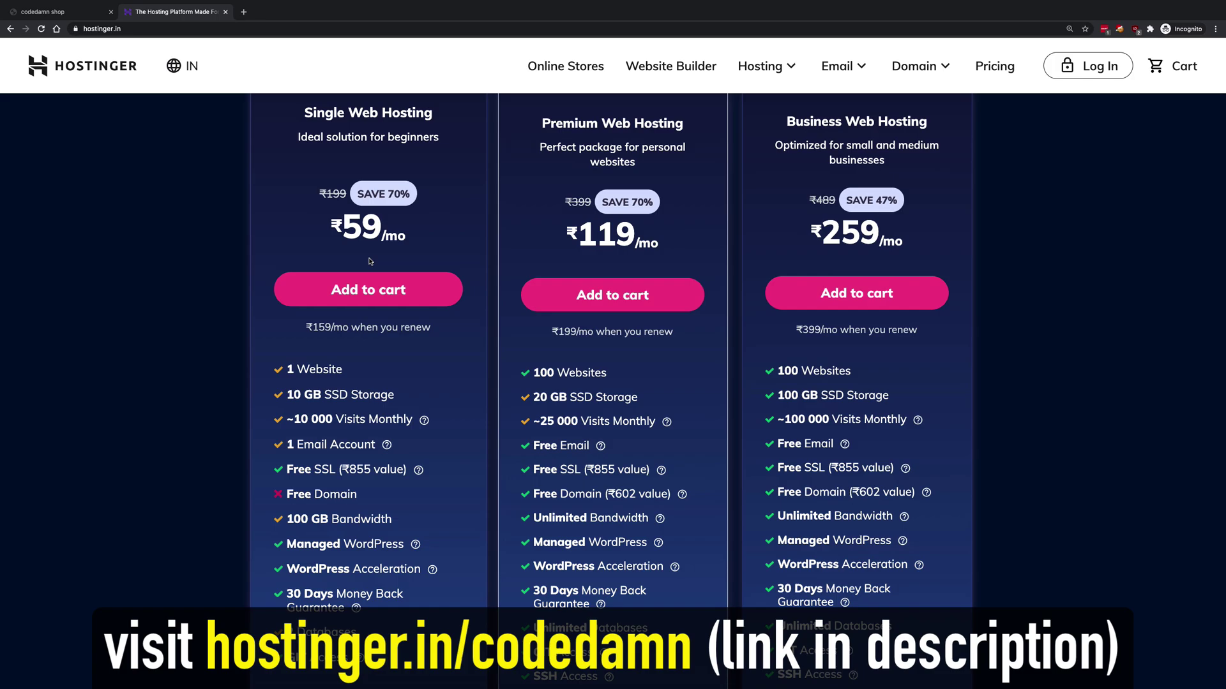
scroll(383, 269, up, 3)
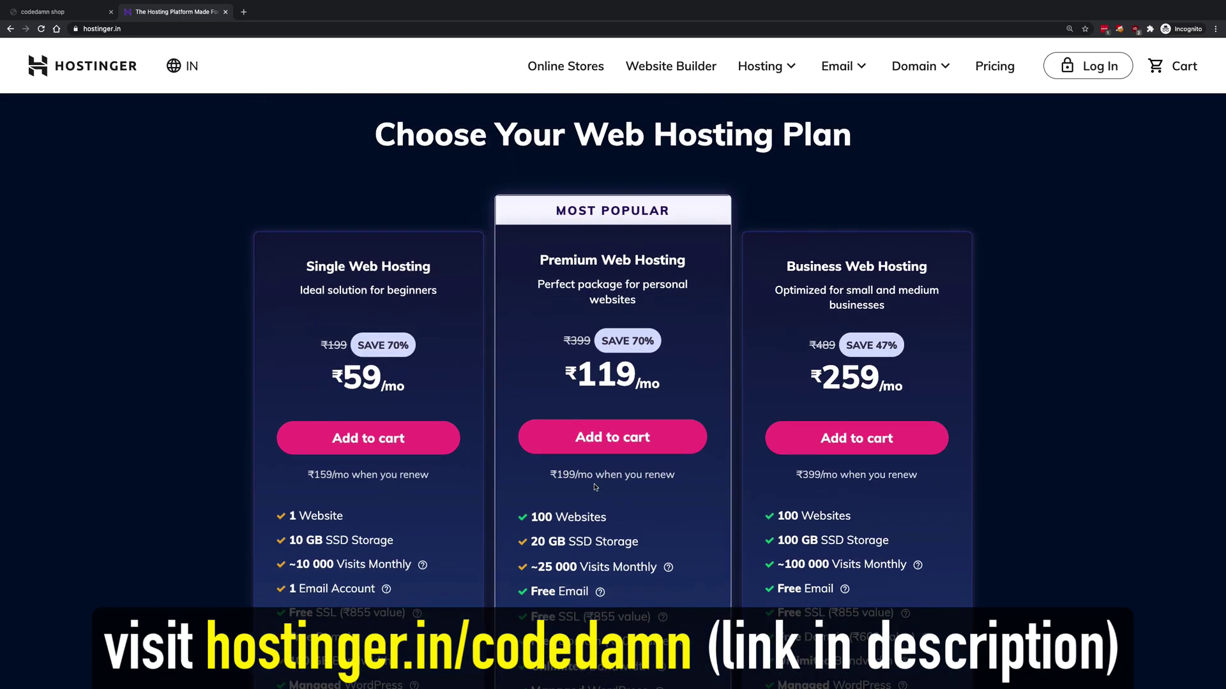
click(60, 12)
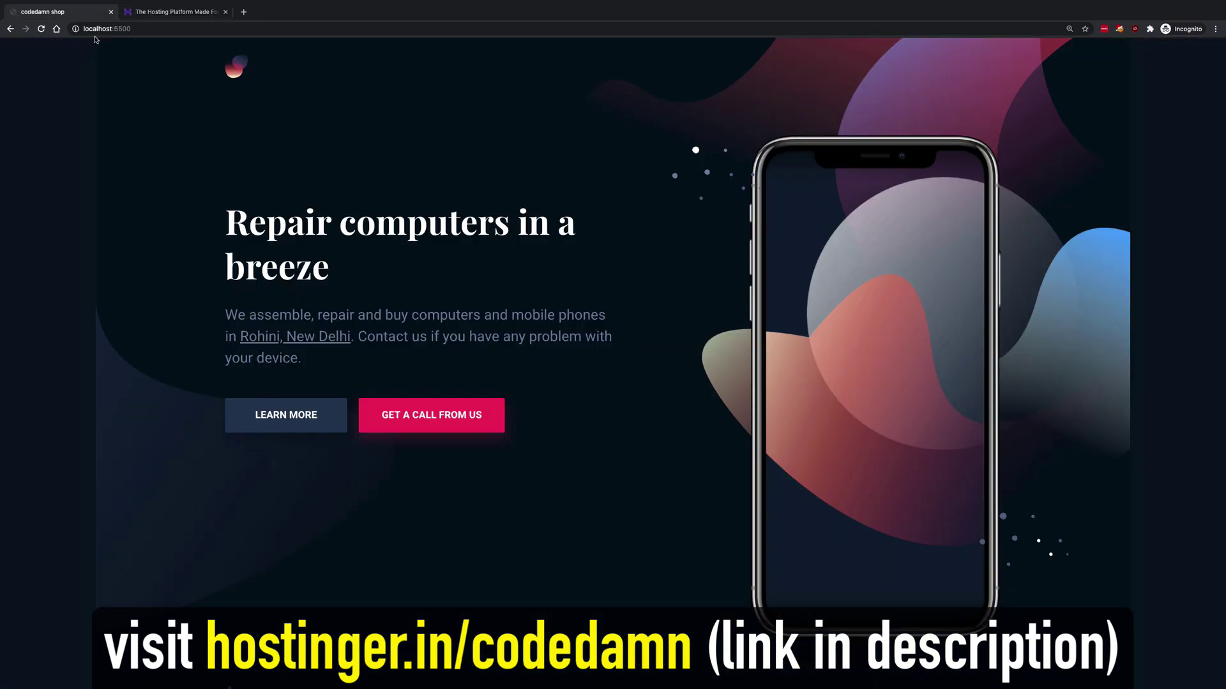
- Scroll the localhost:5500 codedamn shop page down toward the Get a call back form
scroll(479, 318, down, 10)
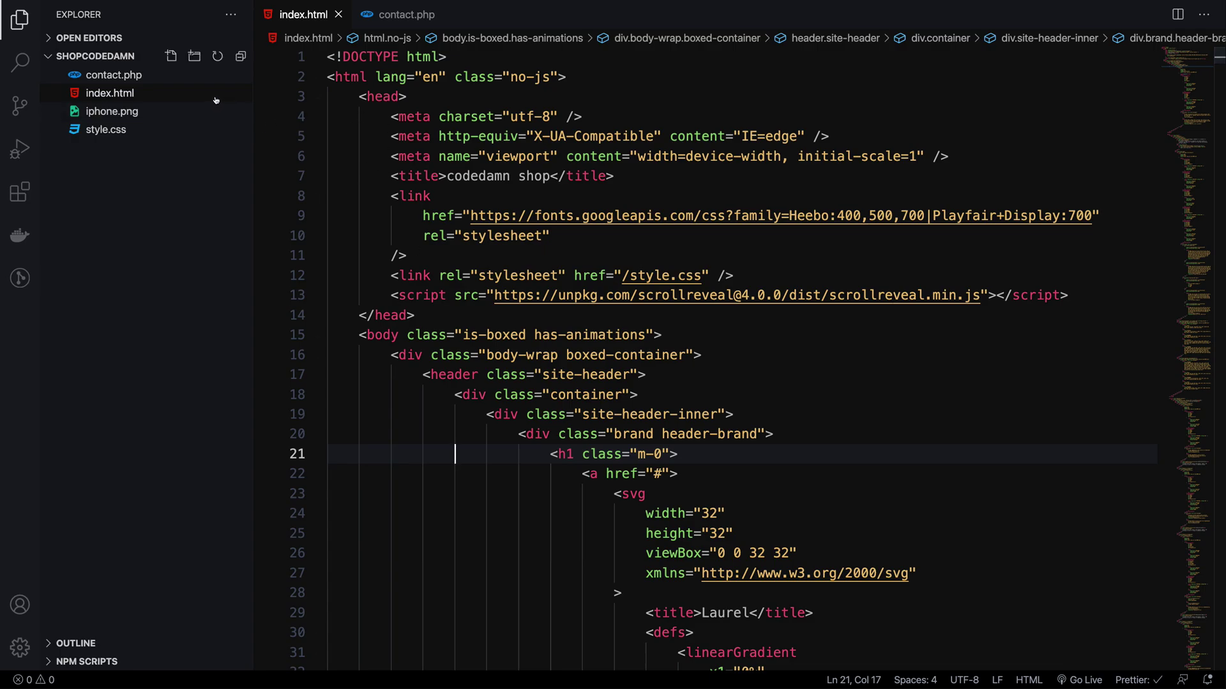
- Preview iphone.png, then open contact.php and highlight its commented database connection line
click(167, 108)
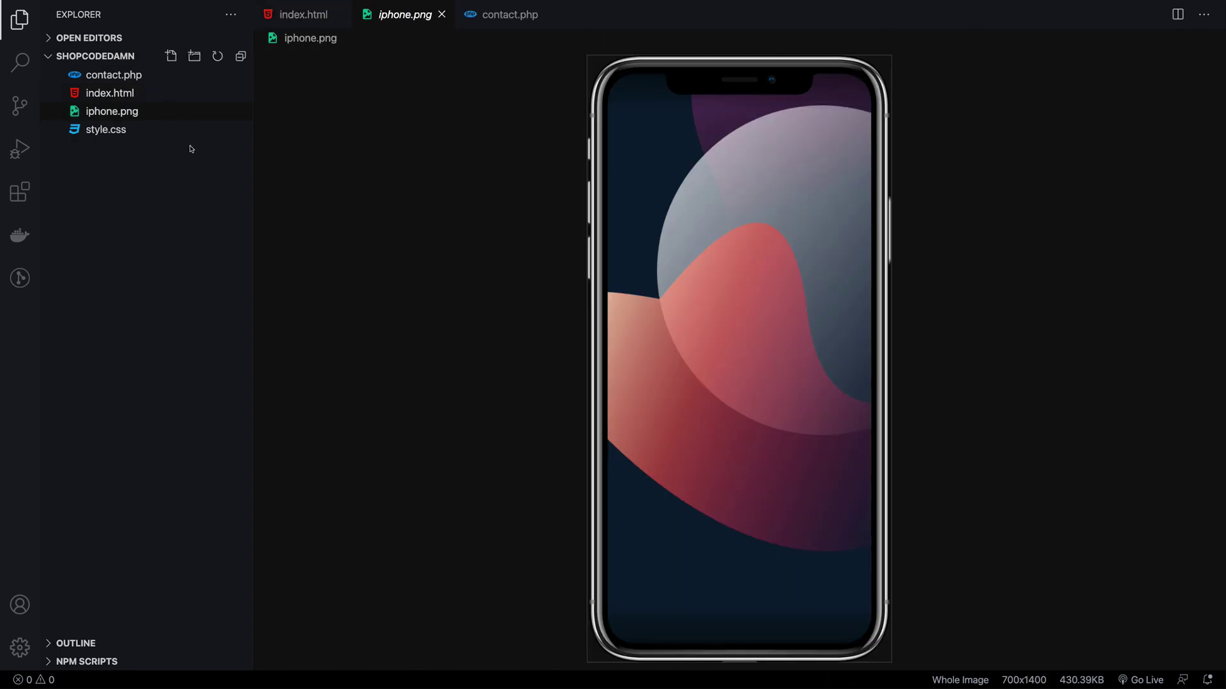
click(138, 79)
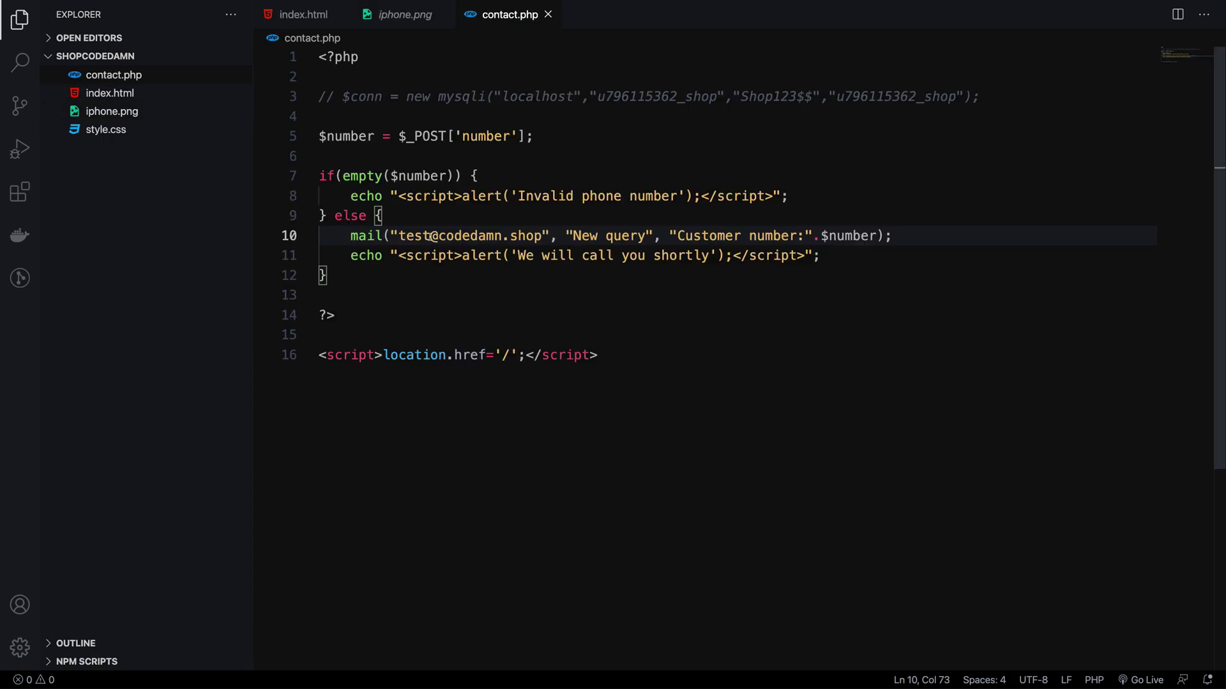
key(ctrl+a)
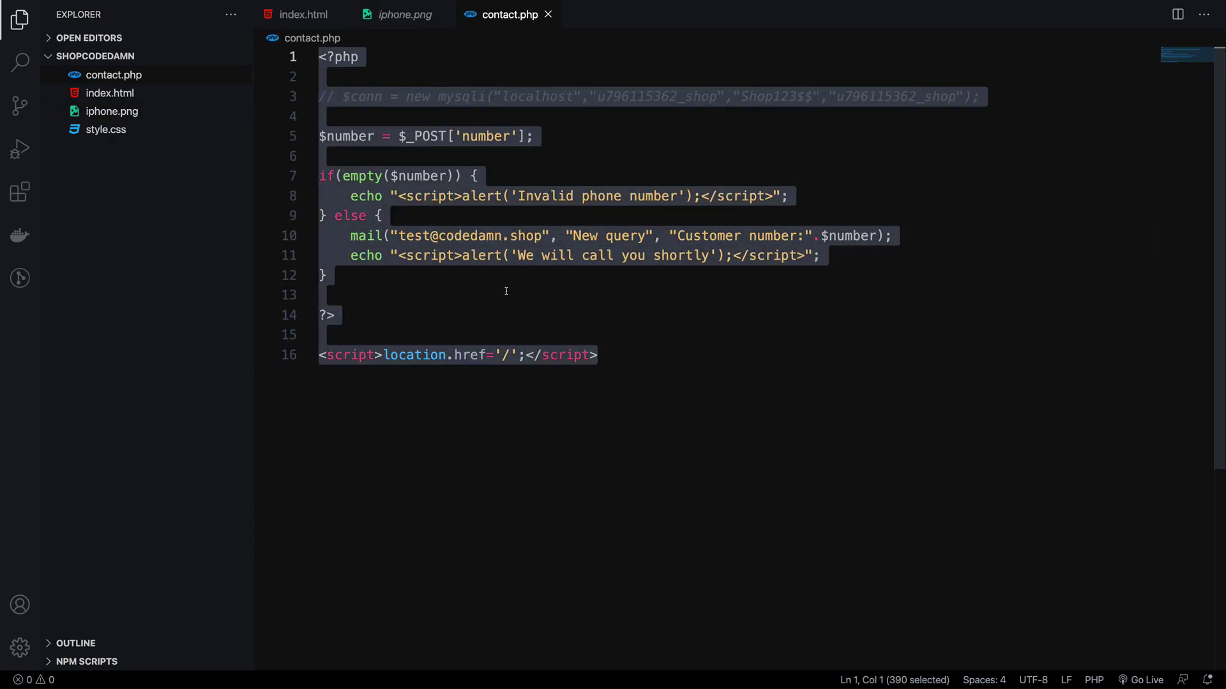
click(506, 291)
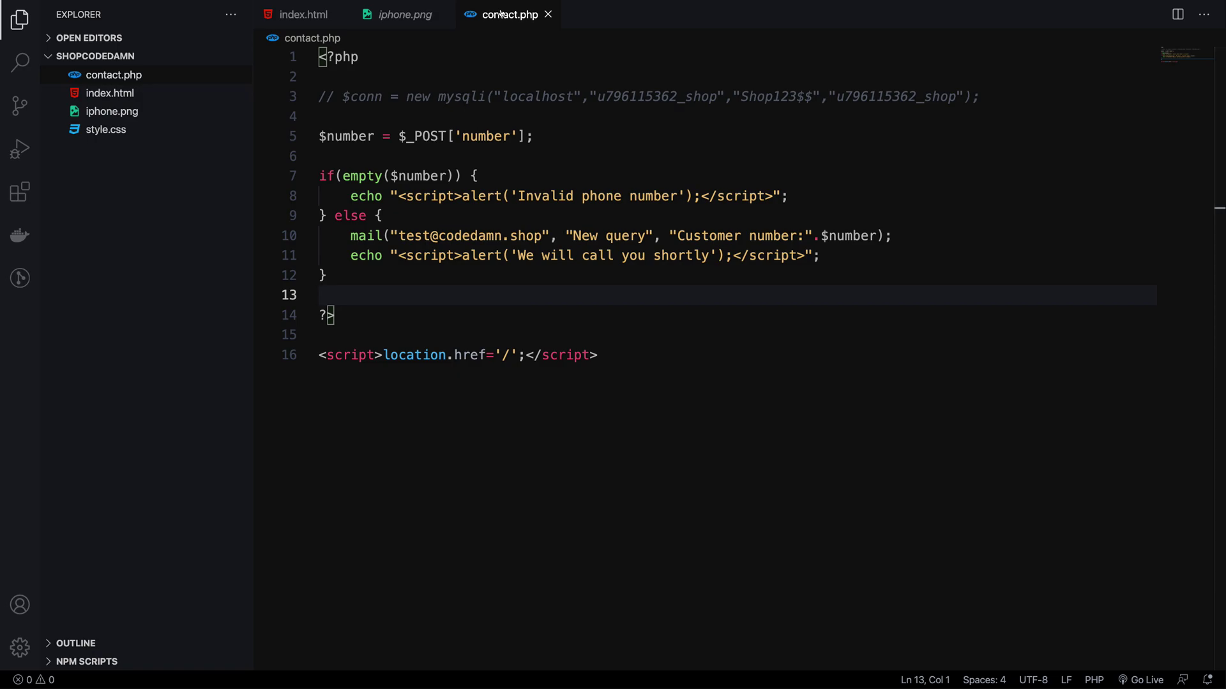
triple_click(495, 95)
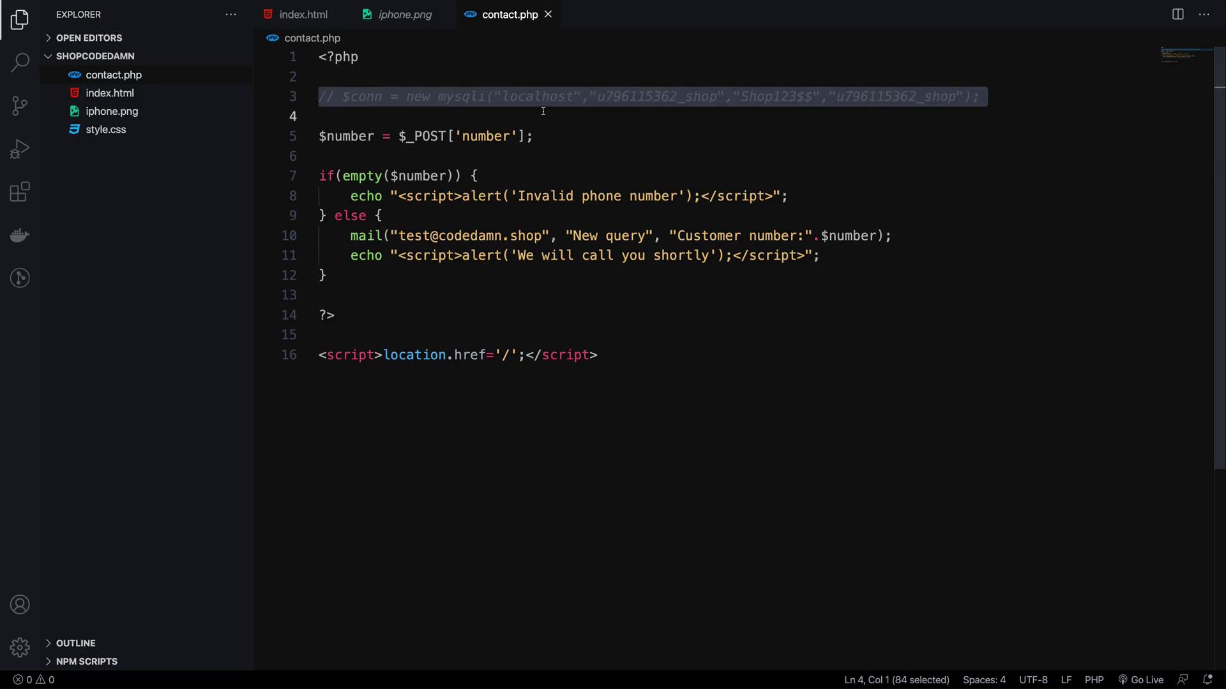
click(543, 112)
- Walk through the mail() call, confirmation alert and mysqli, checking the browser, then mark lines 4–14
click(319, 236)
drag(894, 236, 674, 268)
click(674, 269)
double_click(473, 96)
click(474, 116)
key(super+Tab)
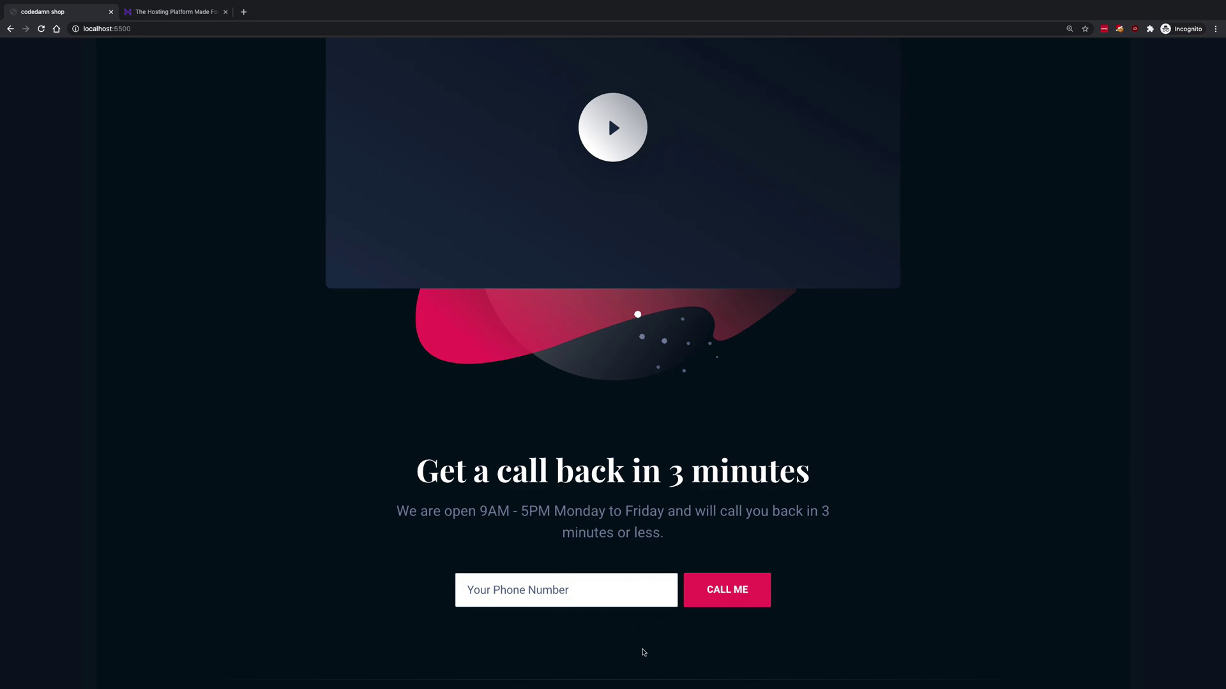
key(super+Tab)
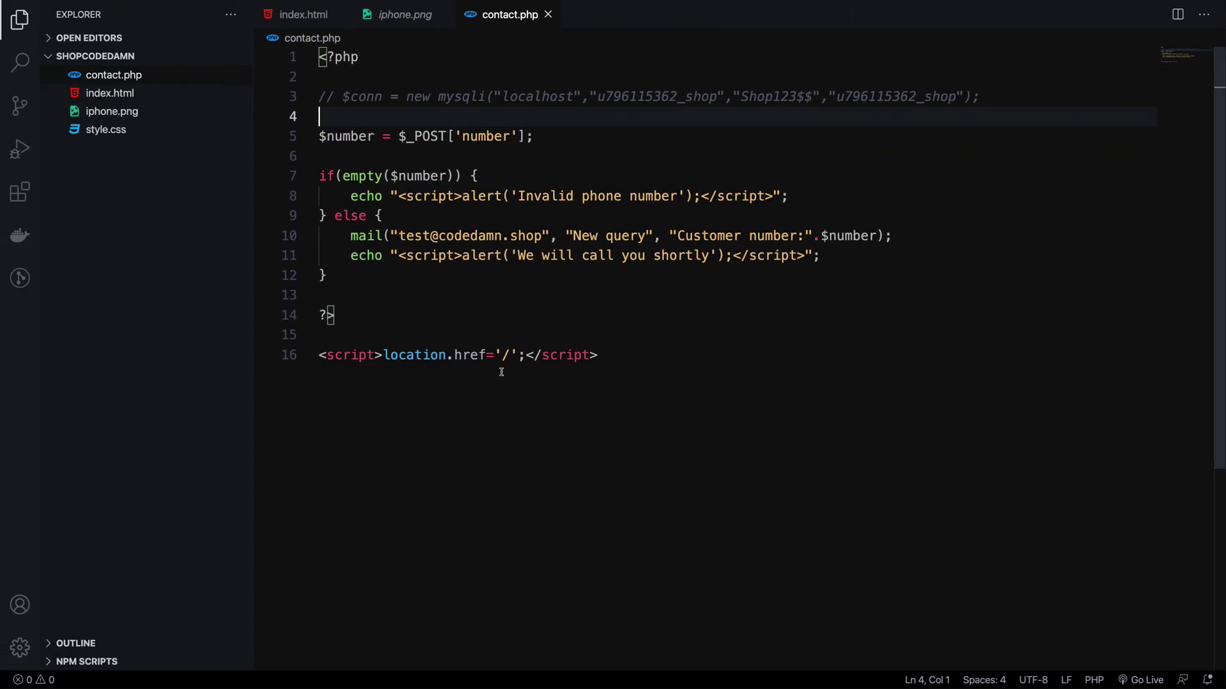
drag(401, 315, 306, 118)
click(406, 236)
- Glance at the local site, then select and deselect the end of the contact.php handler
key(super+Tab)
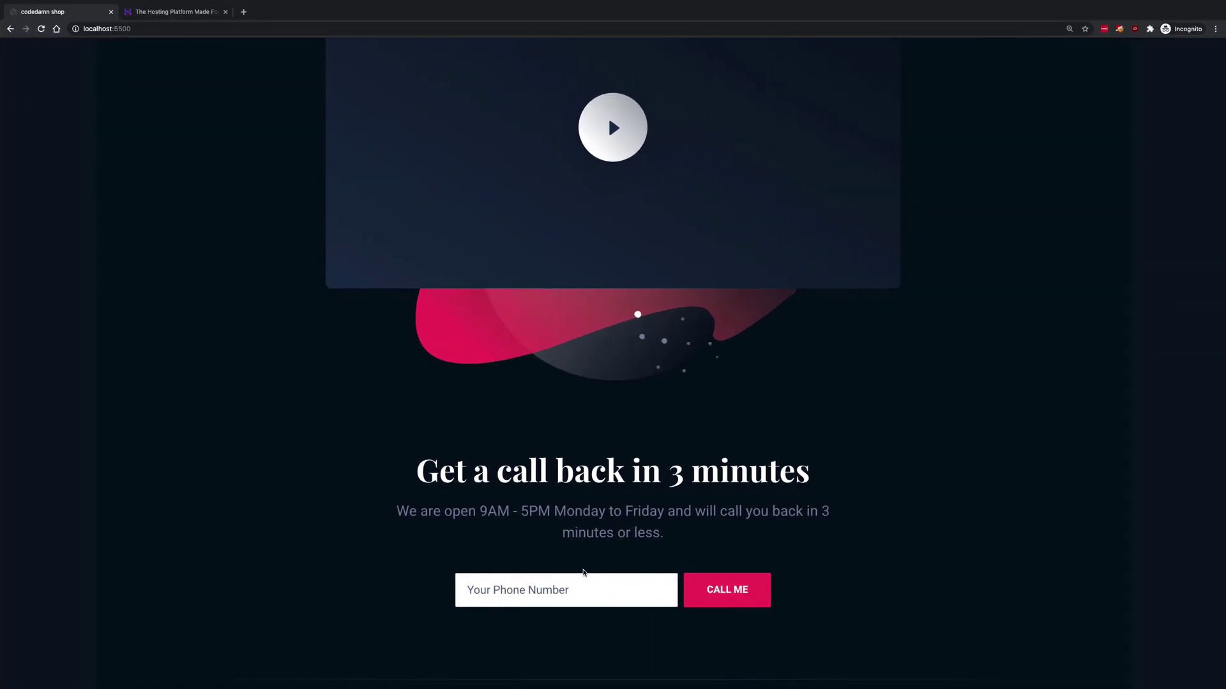
key(ctrl+Left)
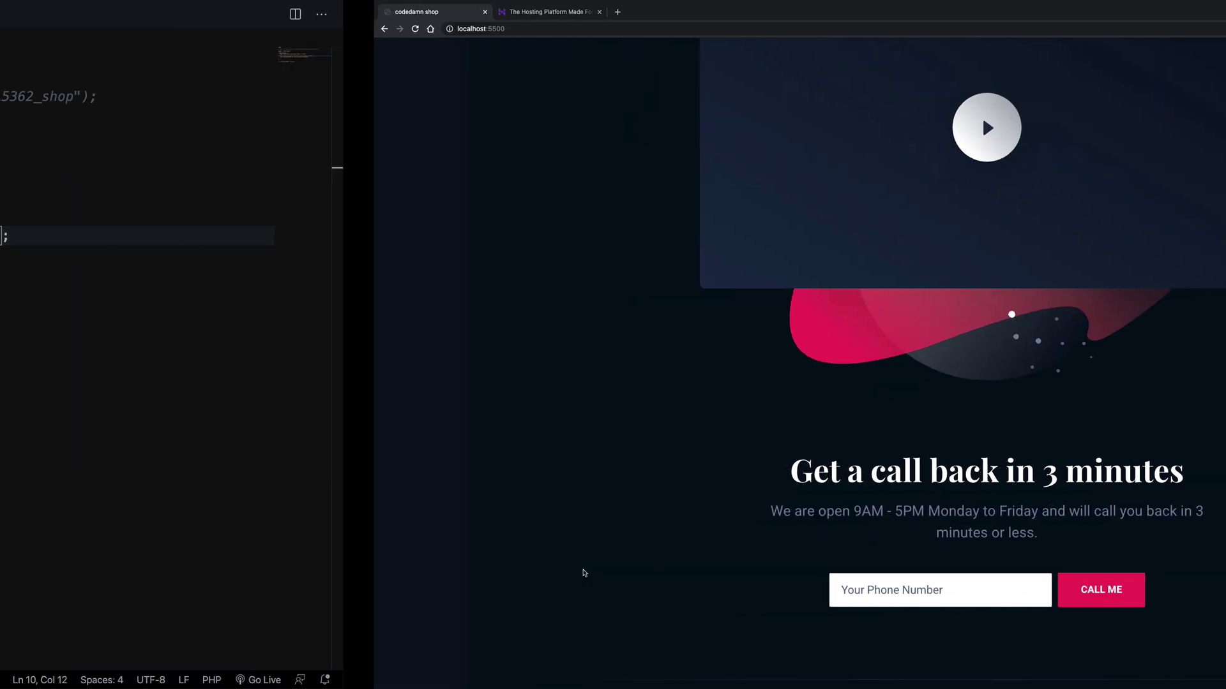
click(450, 379)
key(shift+Up)
key(shift+Up)
key(shift+Up)
key(shift+Up)
key(shift+Up)
key(shift+Up)
key(shift+Up)
key(shift+Up)
key(shift+Up)
key(shift+Up)
key(Right)
- Open Hostinger's cPanel login page via Log In on the pricing tab
key(ctrl+Right)
key(ctrl+Tab)
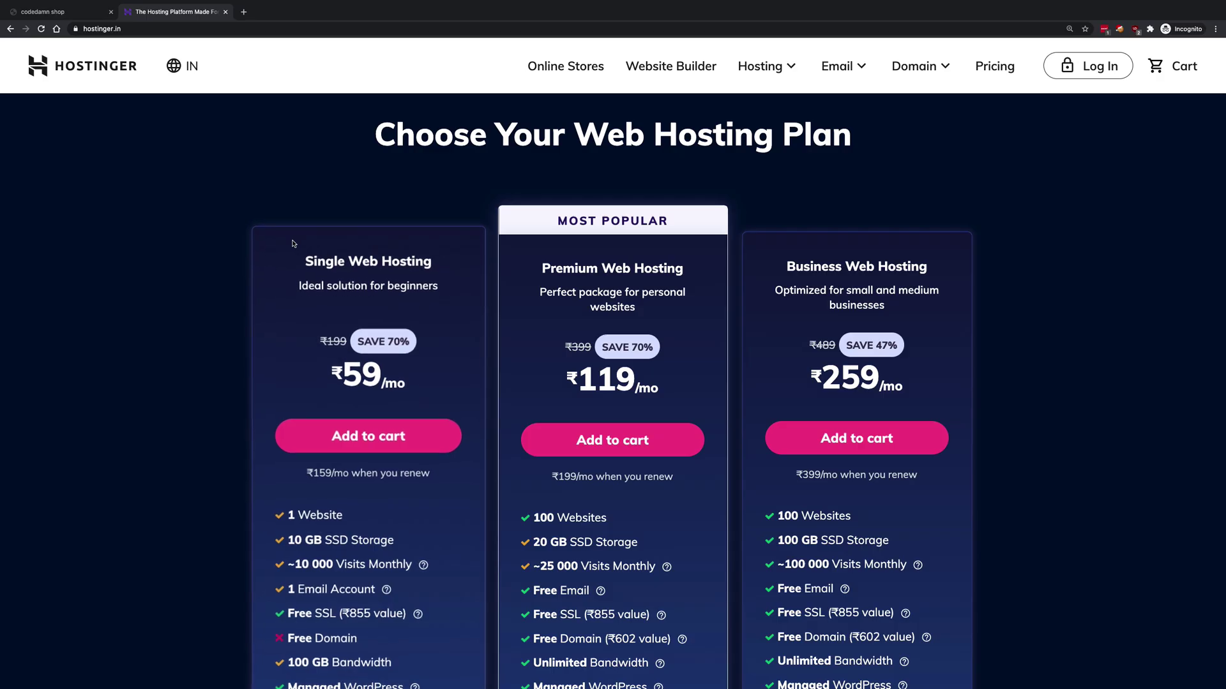
scroll(662, 354, down, 2)
scroll(662, 354, up, 4)
scroll(662, 354, up, 3)
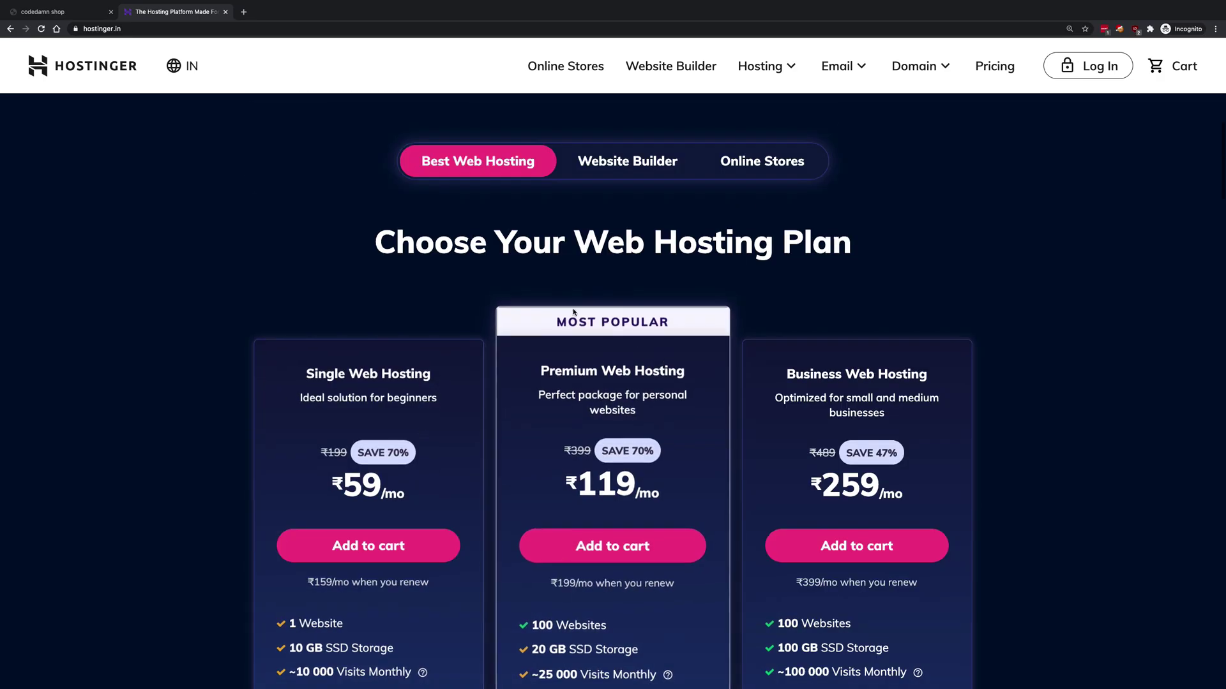
click(1060, 68)
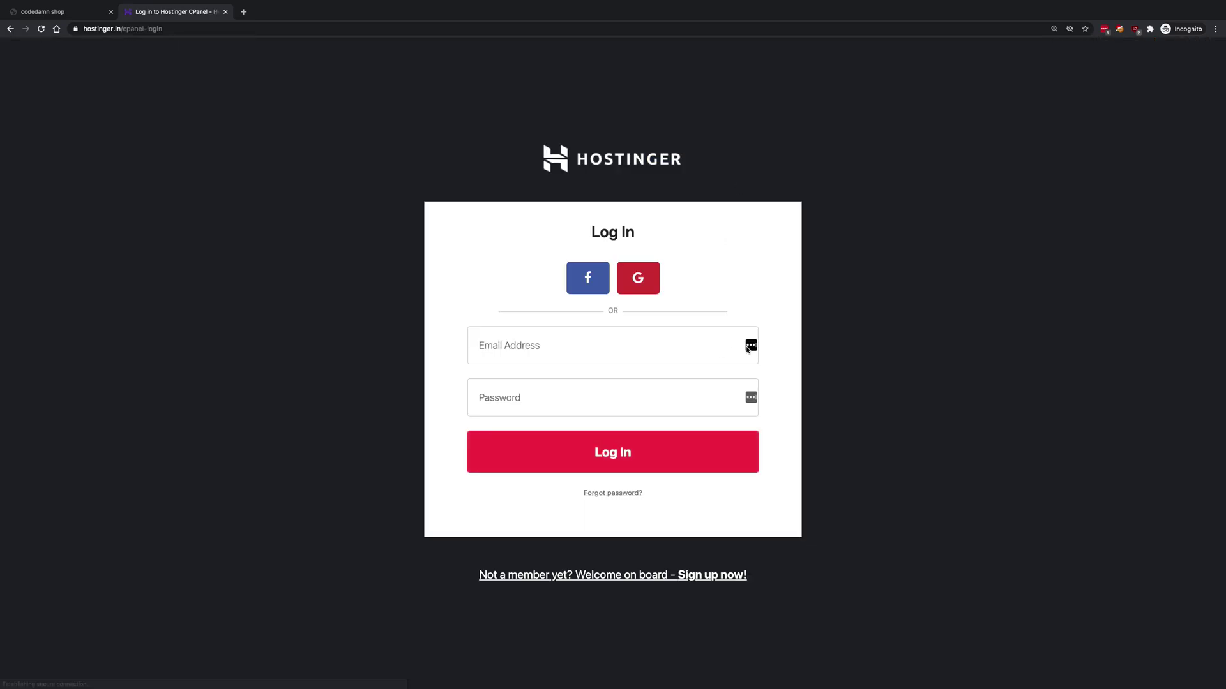
- Sign in with the saved hostinger.in LastPass credentials to reach the hPanel home listing codedamn.shop
click(751, 346)
click(746, 347)
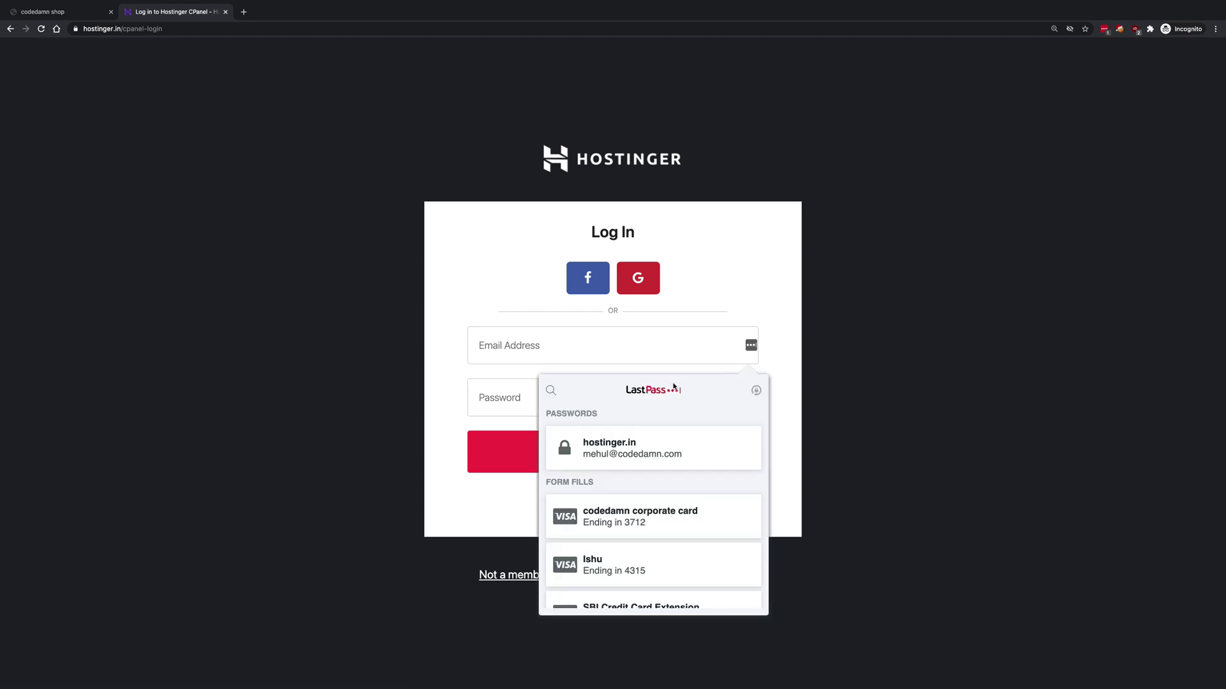
click(632, 447)
click(602, 459)
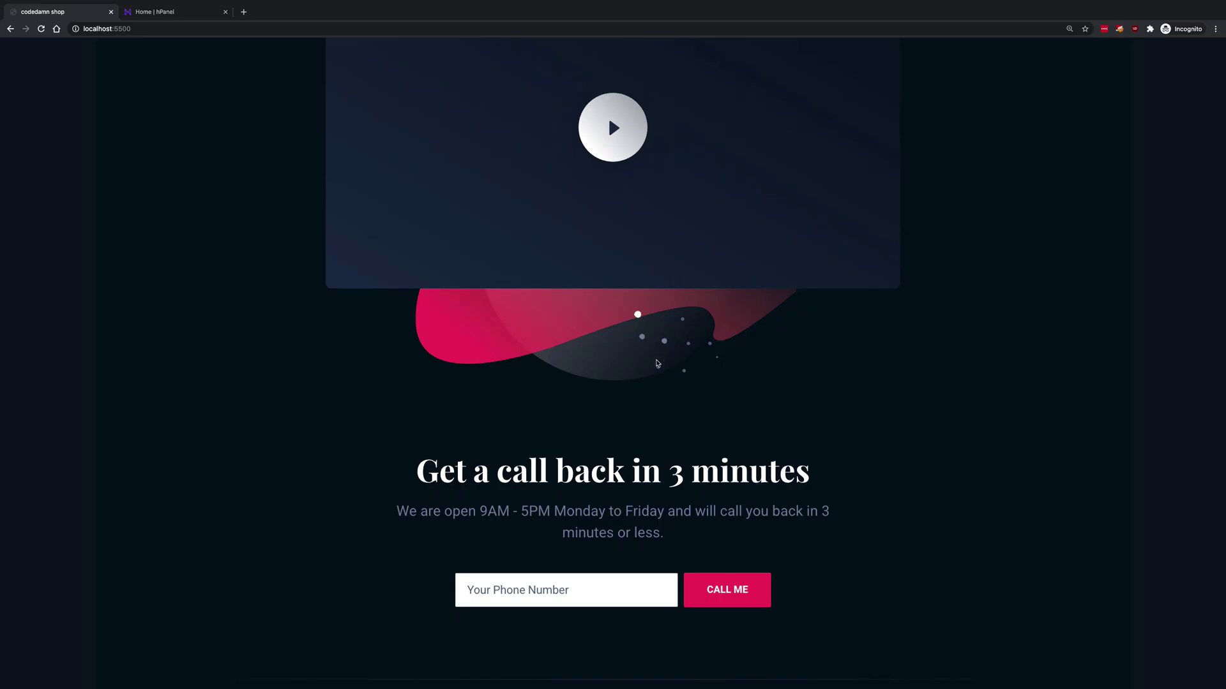
scroll(658, 361, down, 3)
scroll(658, 364, up, 5)
- Zoom the hPanel tab and install the SSL certificate on codedamn.shop
key(ctrl+Tab)
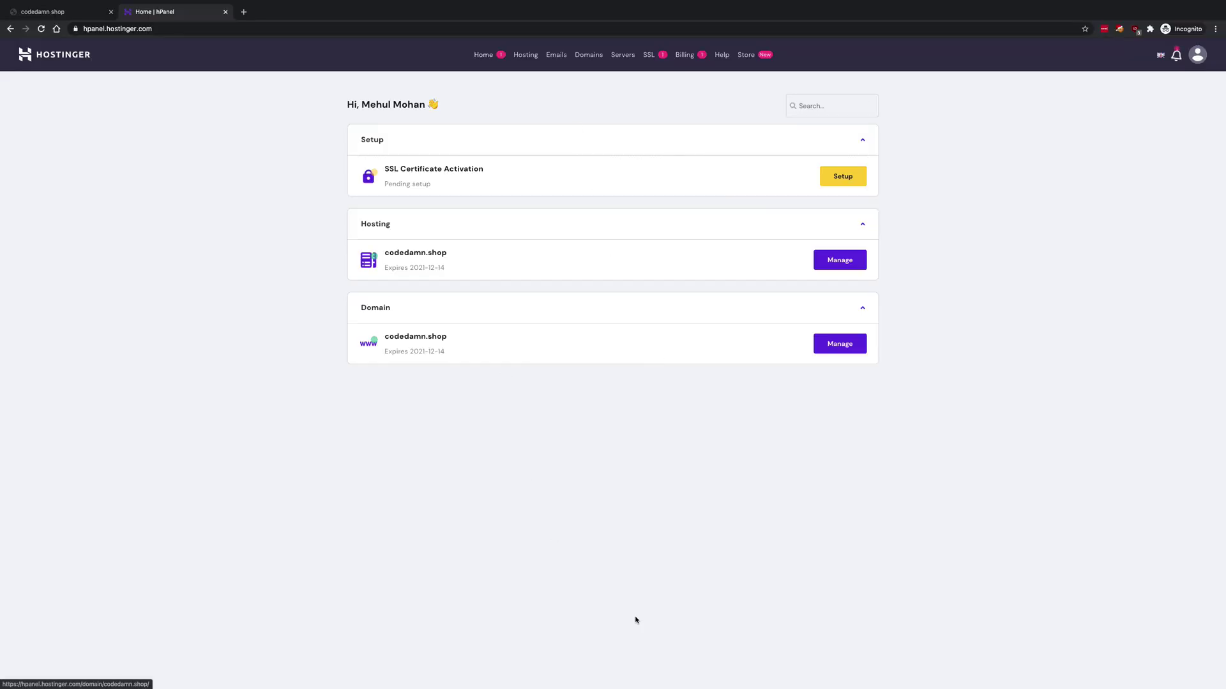
key(ctrl+plus)
key(ctrl+plus)
key(ctrl+plus)
key(ctrl+plus)
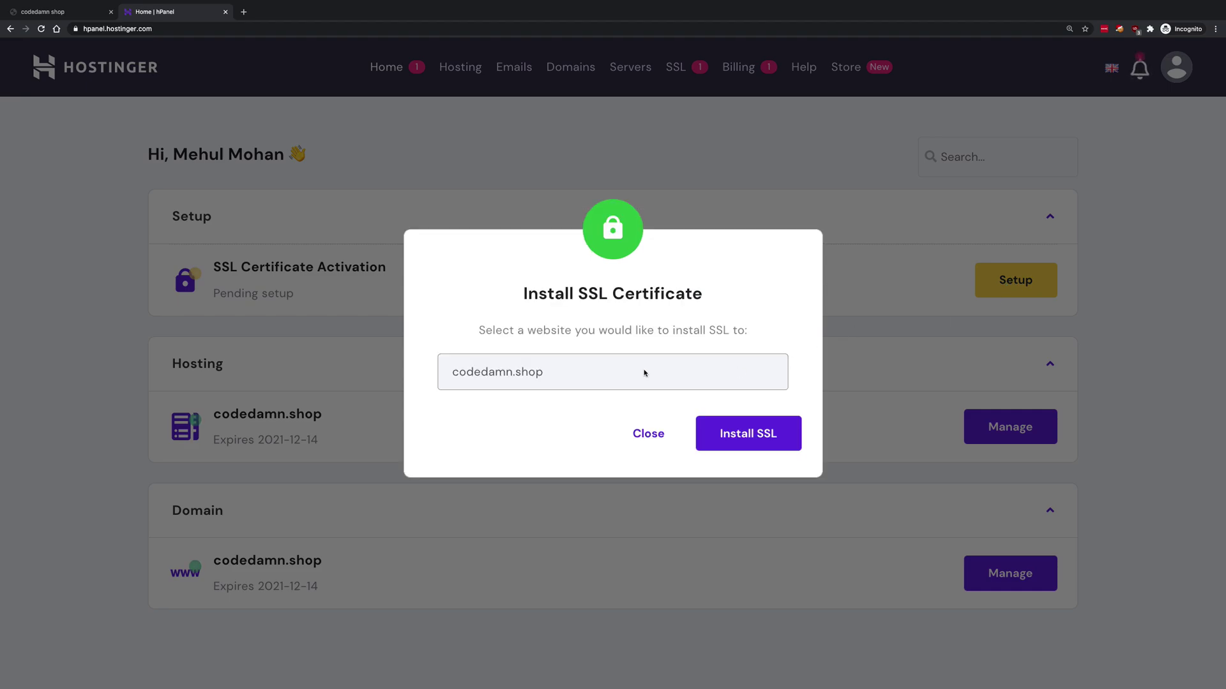
drag(567, 378, 434, 376)
click(511, 445)
click(745, 433)
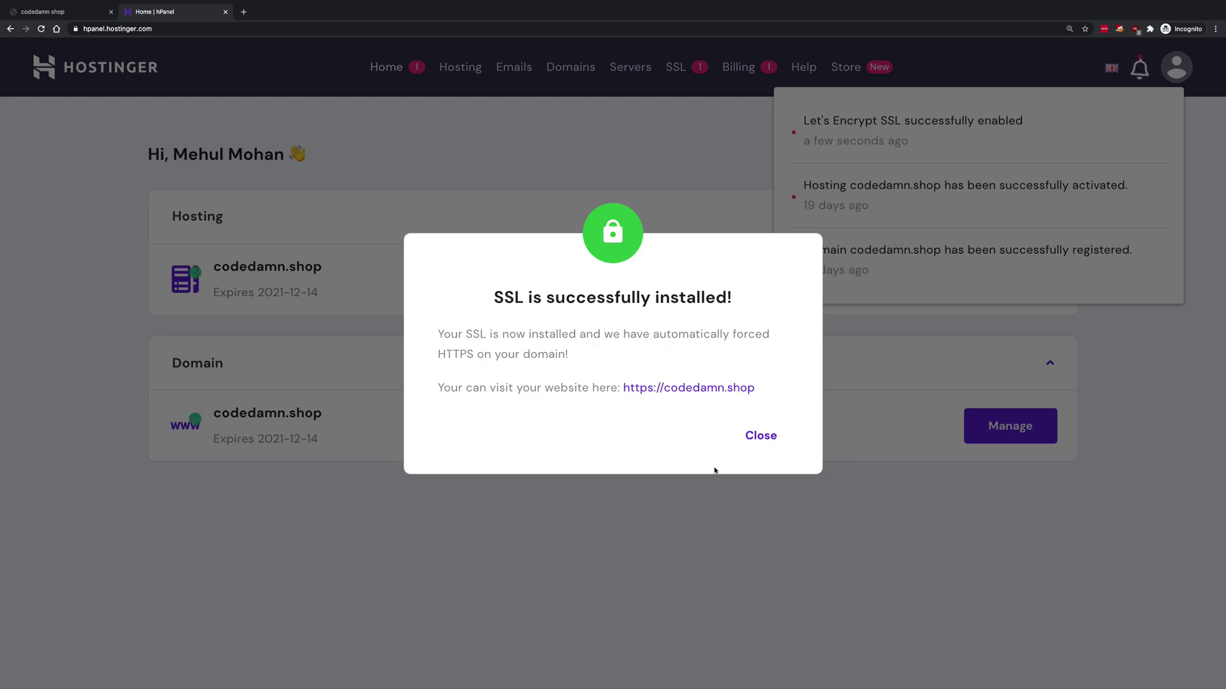
right_click(629, 387)
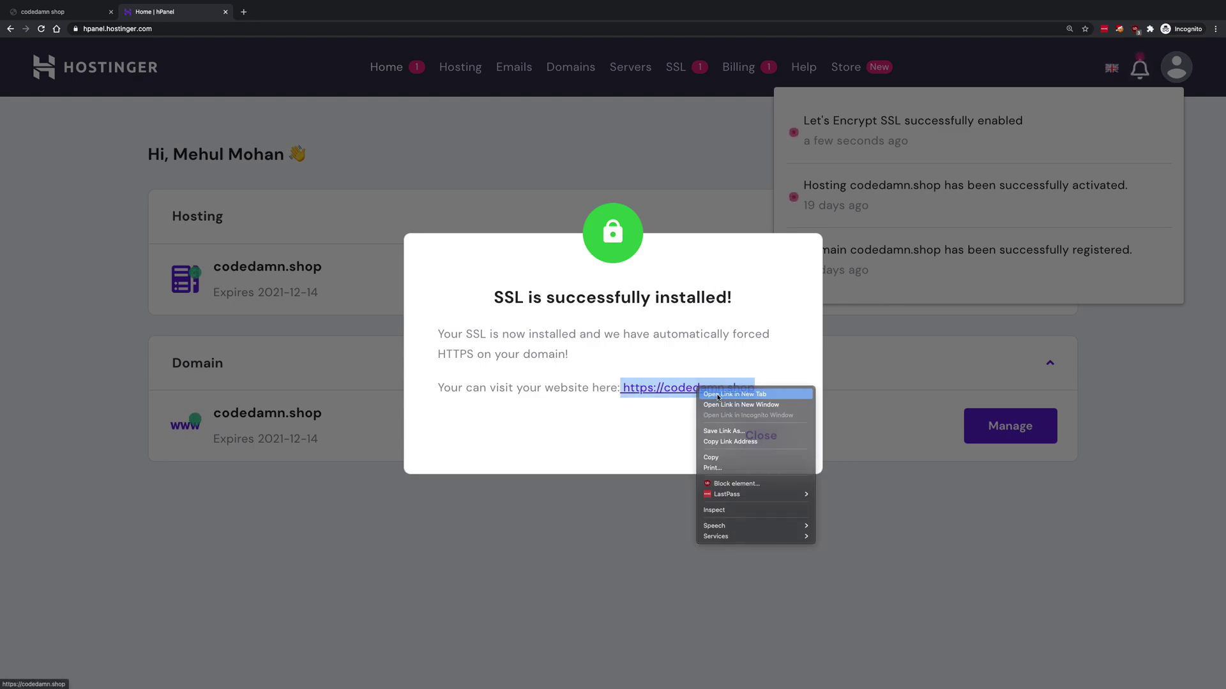
click(658, 395)
click(757, 437)
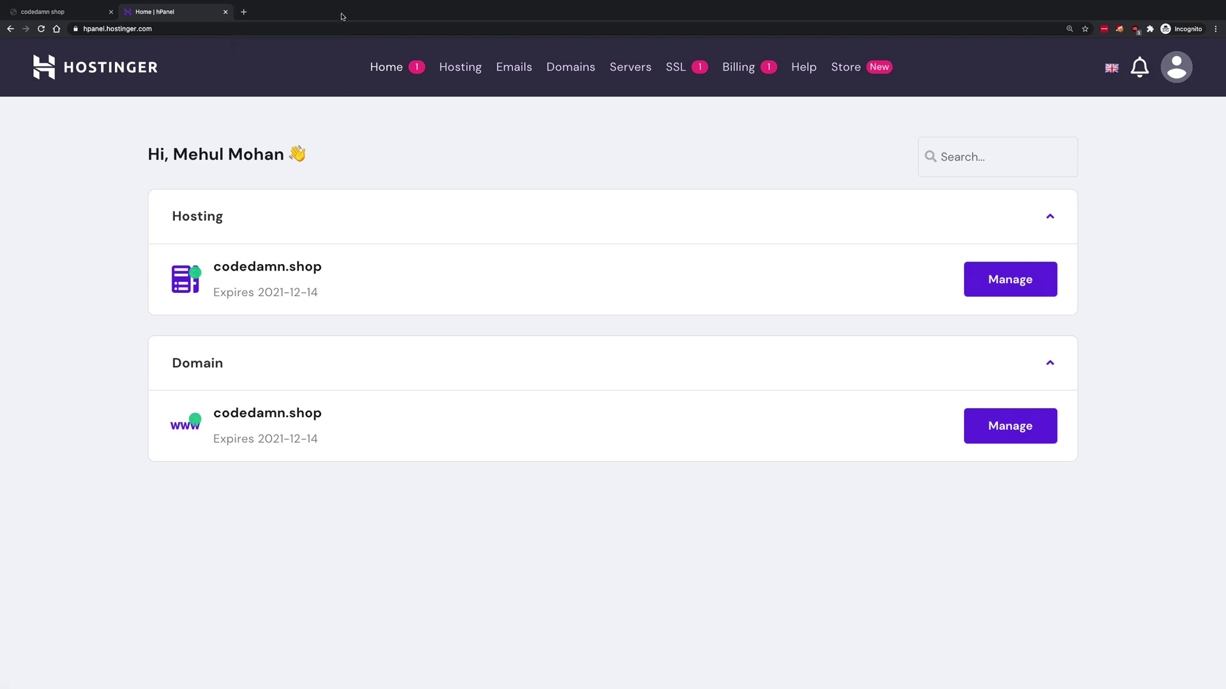
- Open the Email Accounts settings for the codedamn.shop hosting
click(1038, 278)
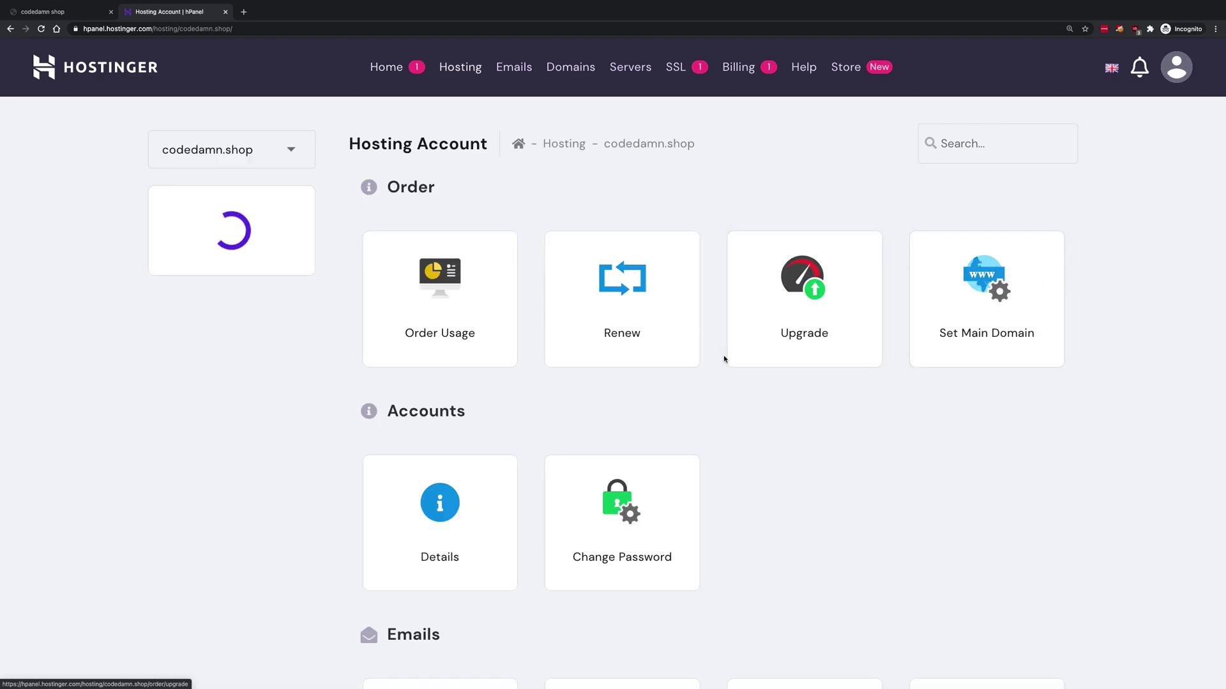
scroll(724, 359, down, 3)
scroll(724, 359, down, 10)
scroll(724, 359, up, 6)
scroll(724, 359, up, 1)
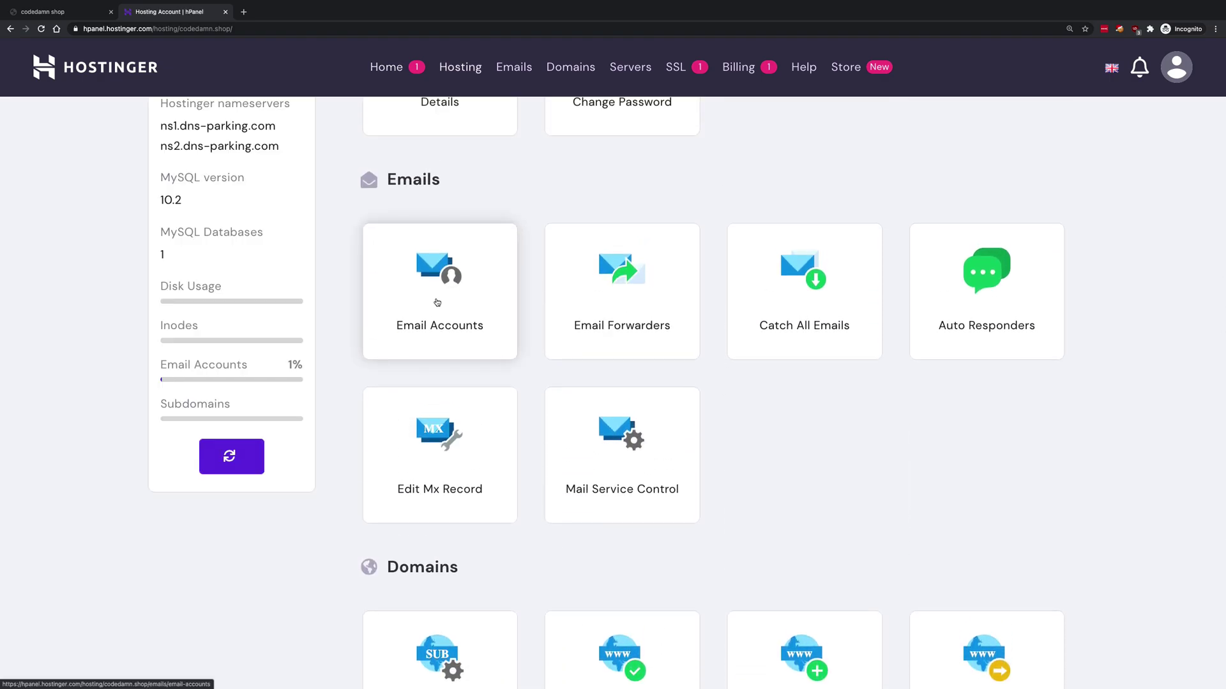
click(437, 303)
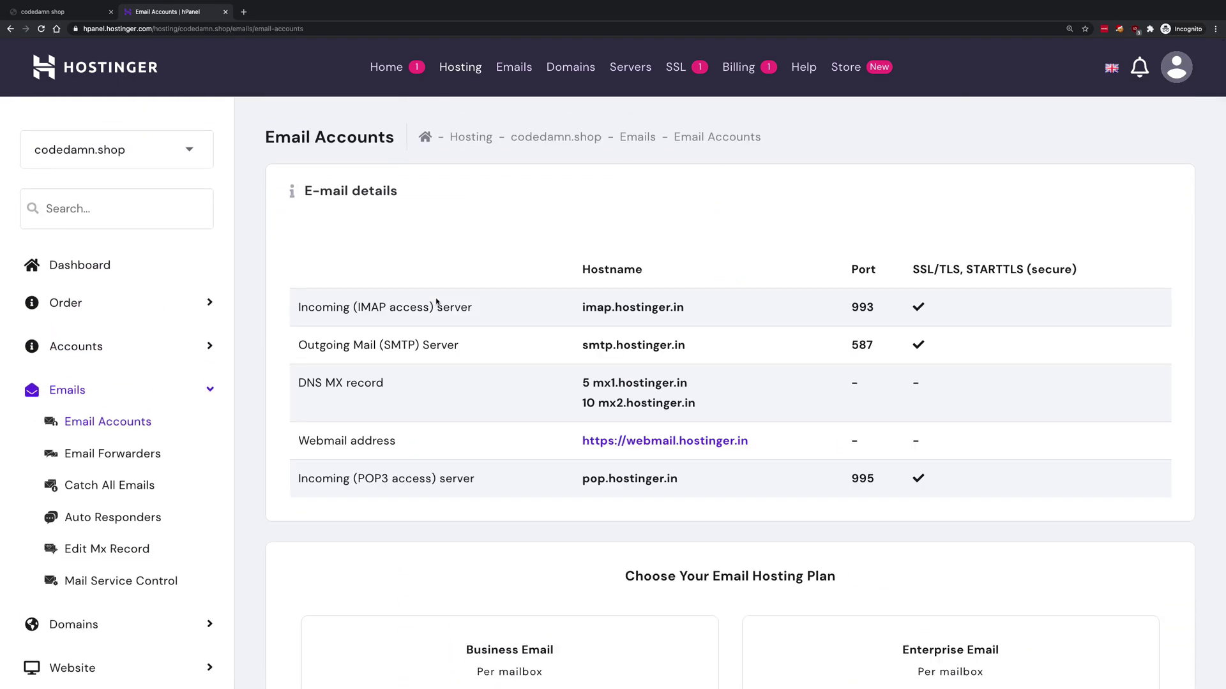
scroll(515, 331, down, 4)
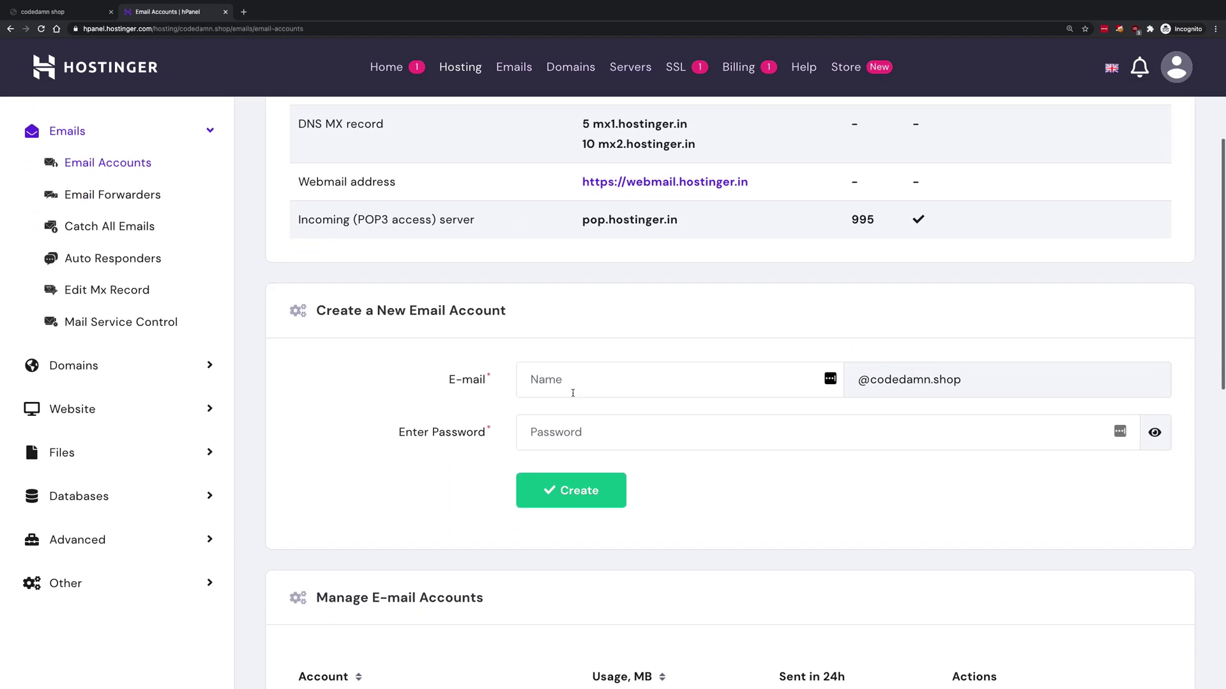
click(572, 393)
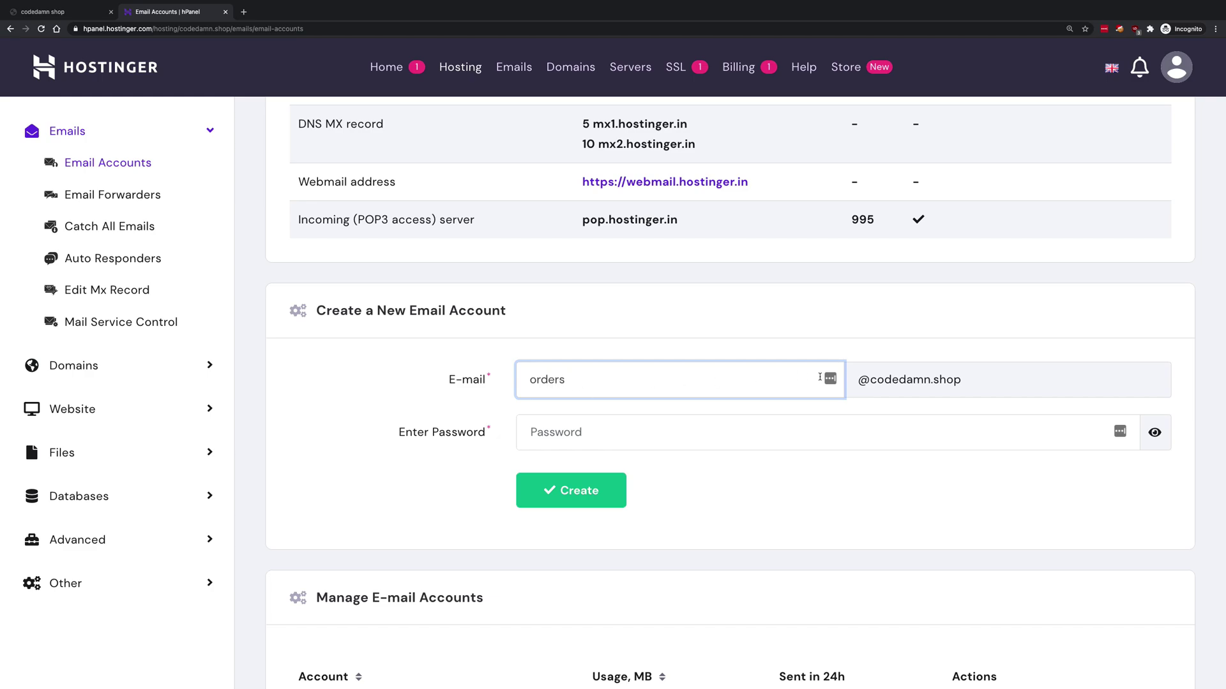
click(645, 431)
text(••••••••••••)
key(Tab)
key(Return)
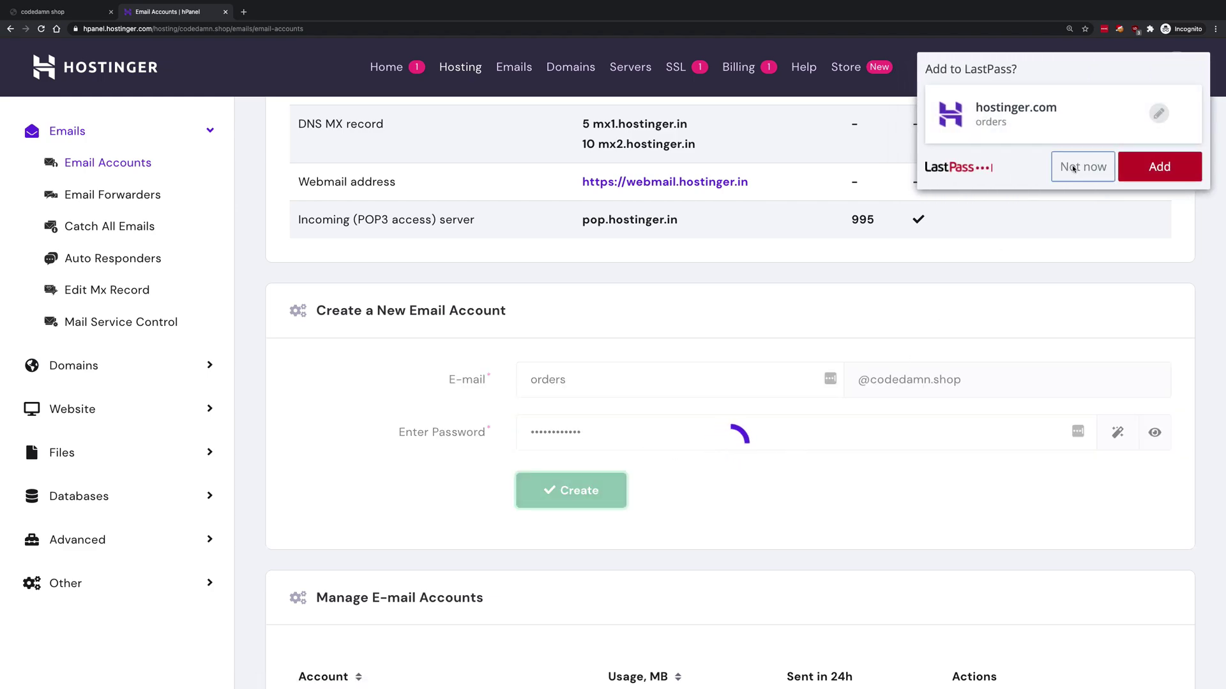
click(1069, 168)
scroll(742, 340, down, 1)
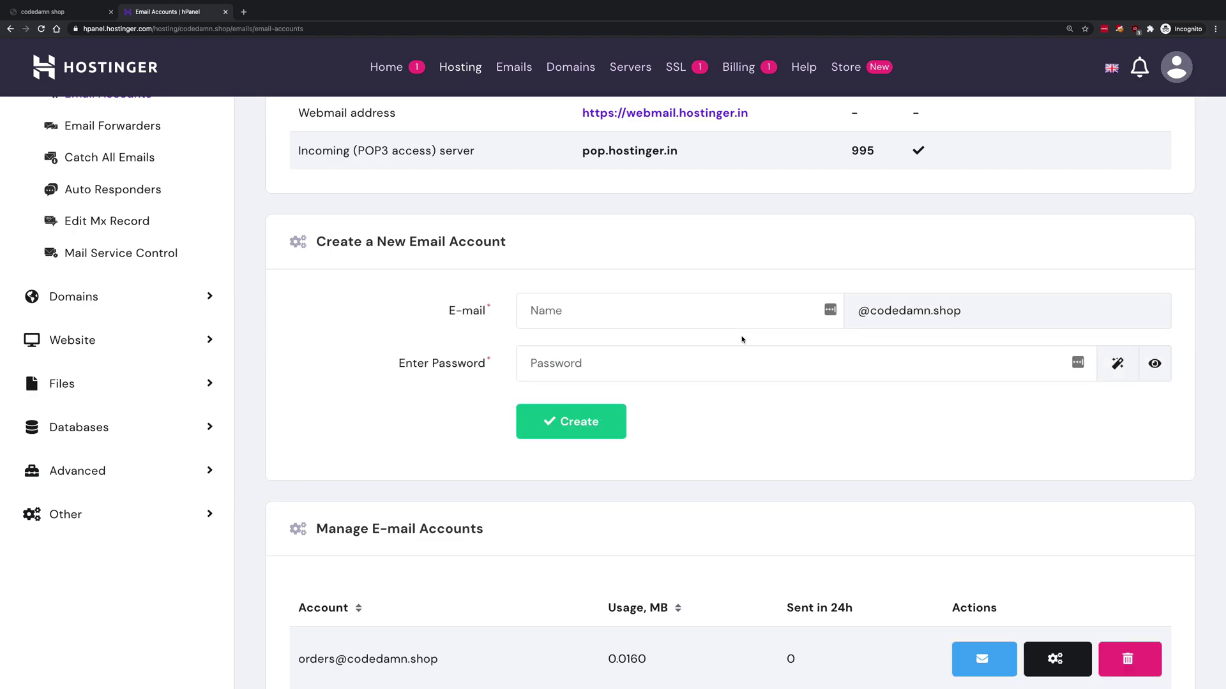
scroll(742, 340, down, 7)
scroll(742, 339, up, 1)
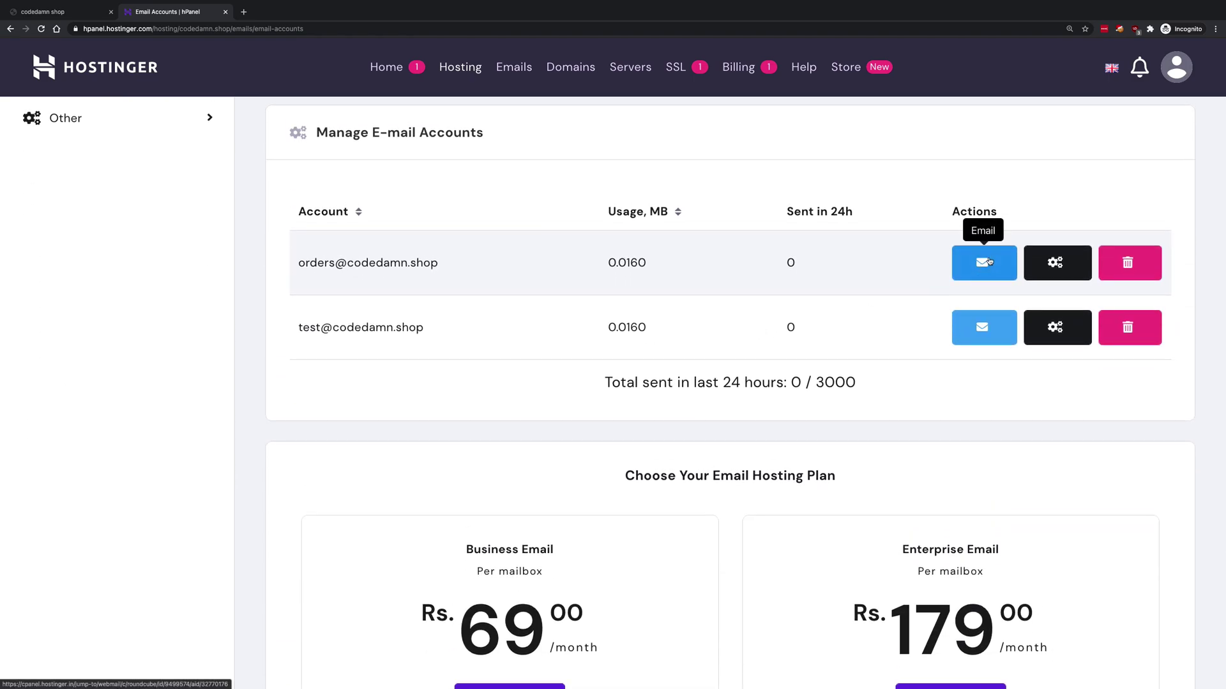
scroll(988, 261, up, 5)
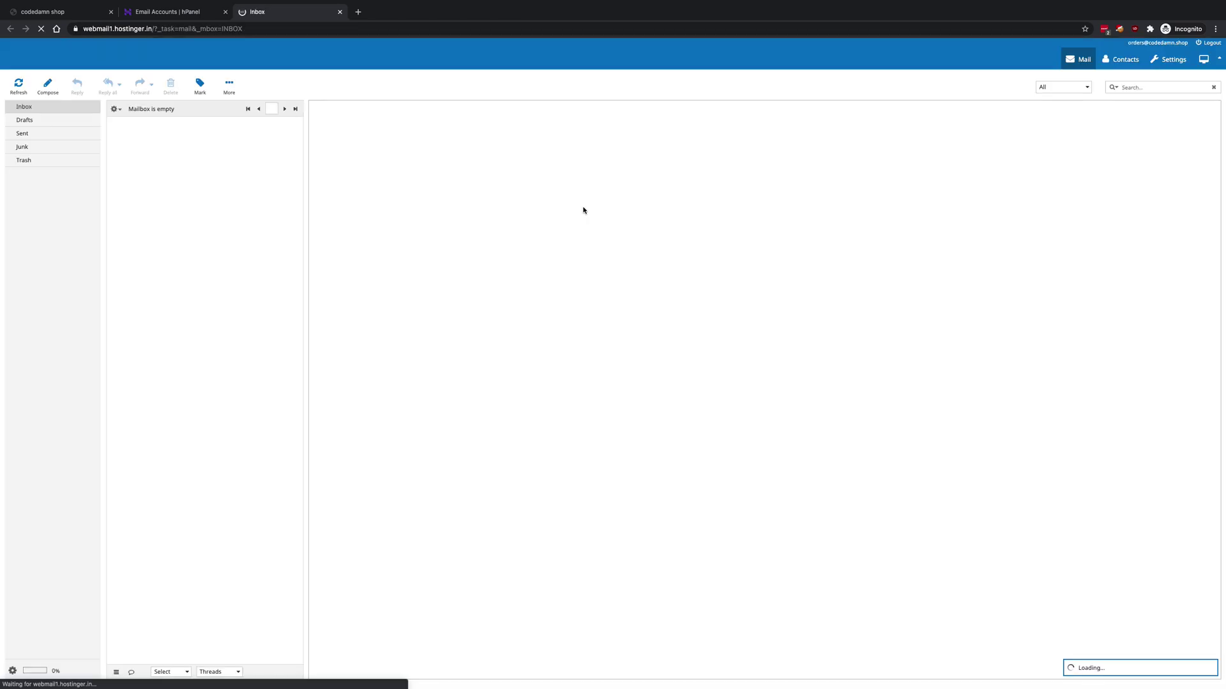
key(ctrl+plus)
key(ctrl+plus)
key(ctrl+plus)
key(ctrl+plus)
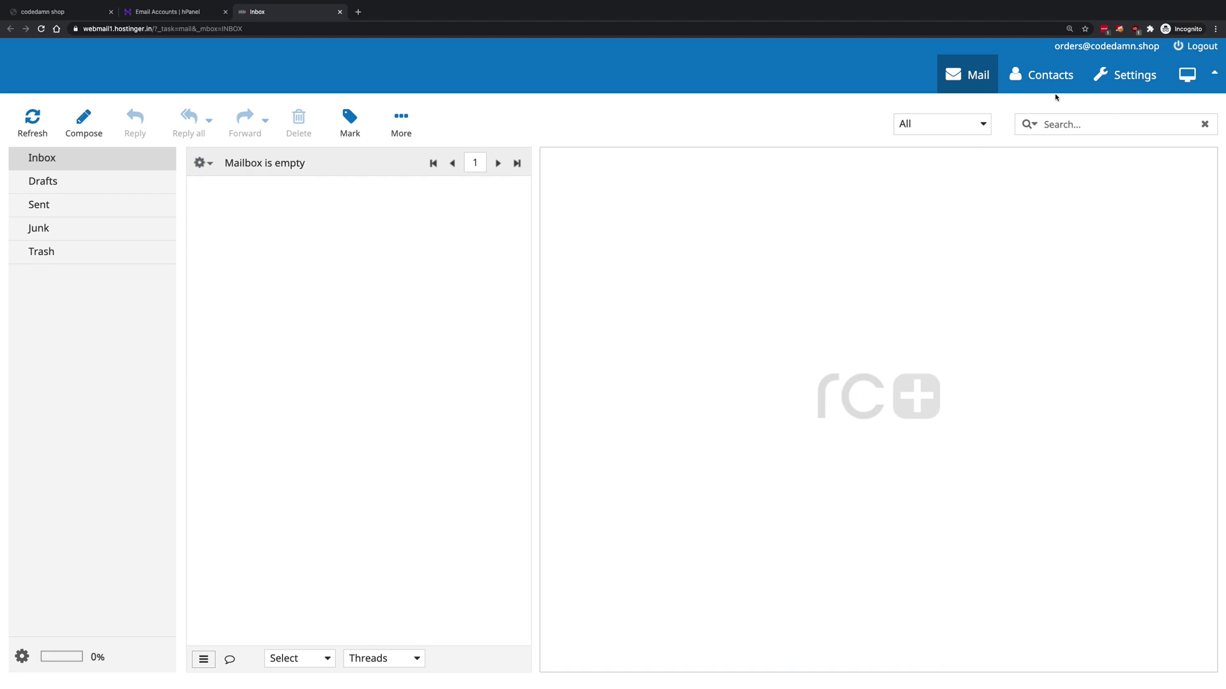
drag(1054, 48, 1159, 45)
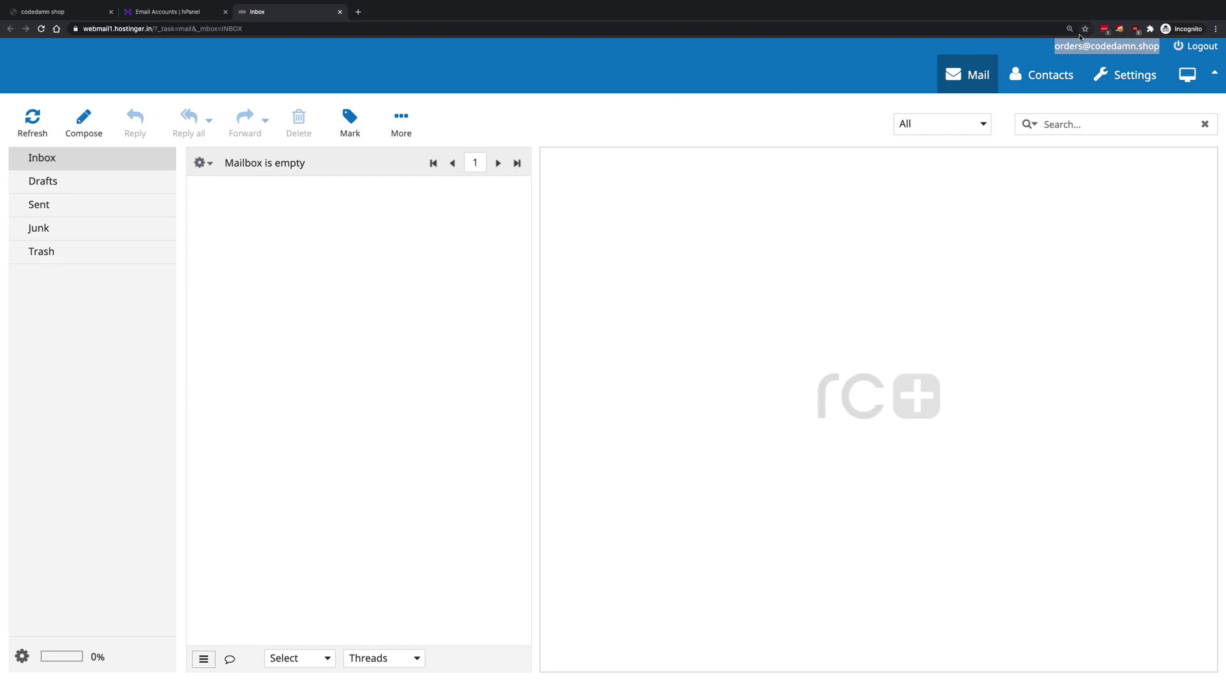
- Replace test with orders in the mail() recipient on contact.php line 10
double_click(1070, 46)
key(ctrl+Left)
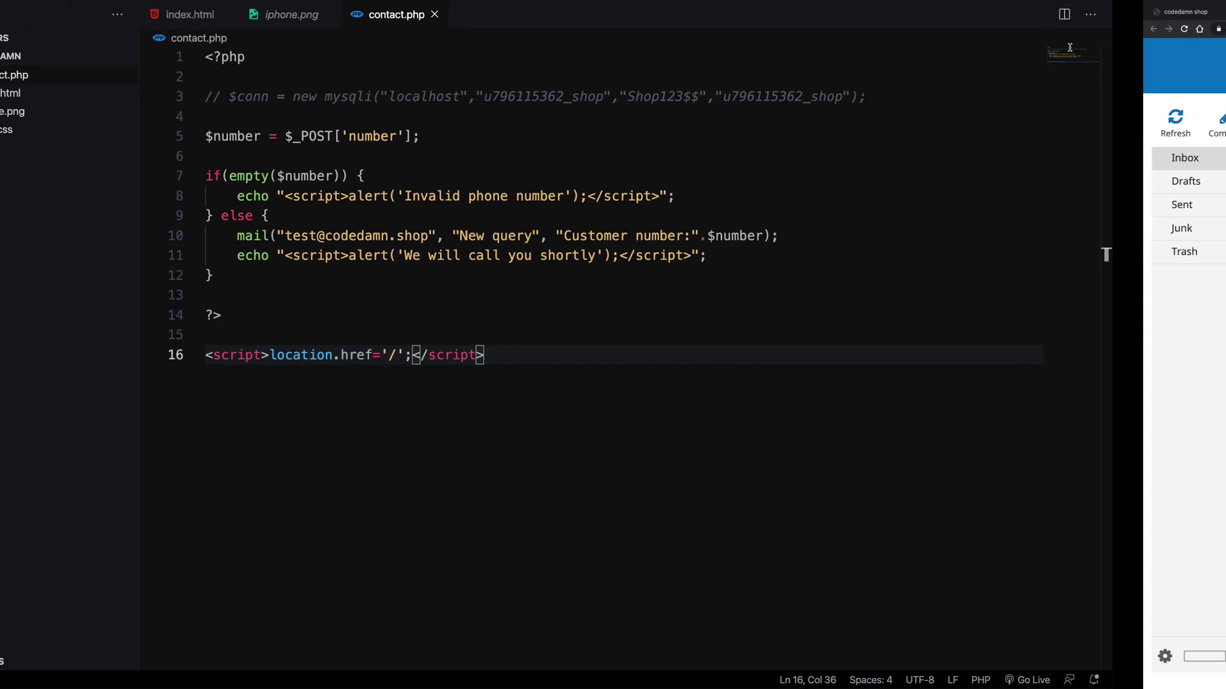
double_click(414, 236)
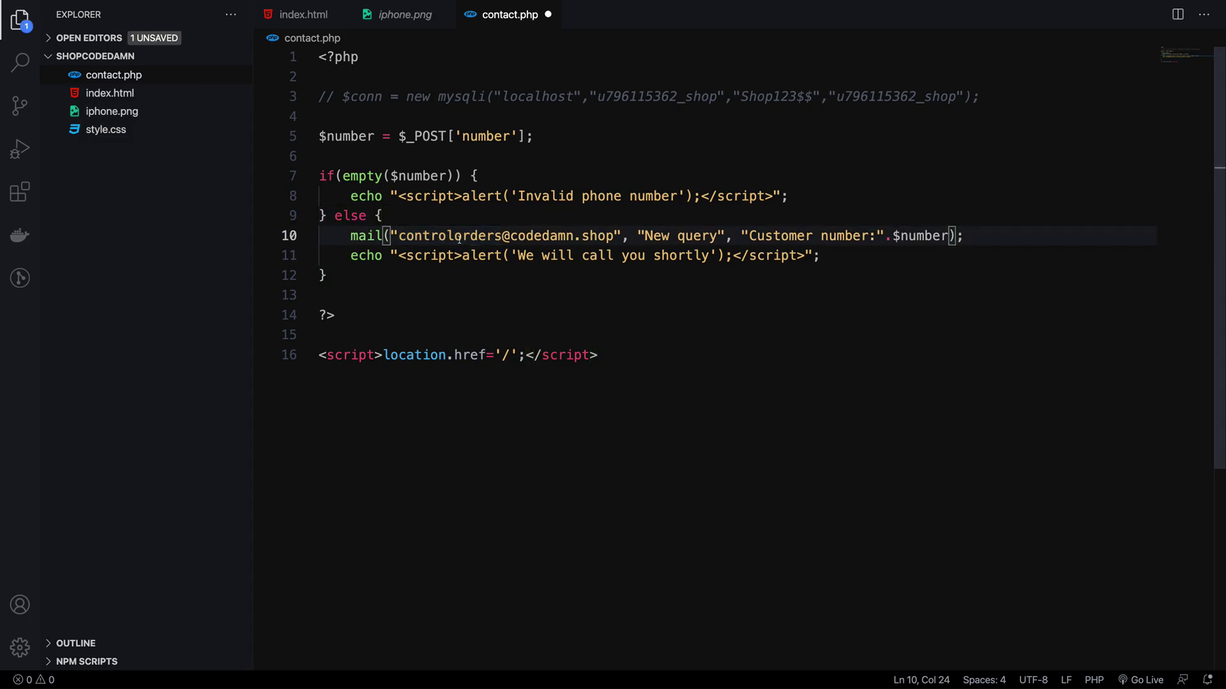
double_click(459, 238)
text(orders)
key(ctrl+Right)
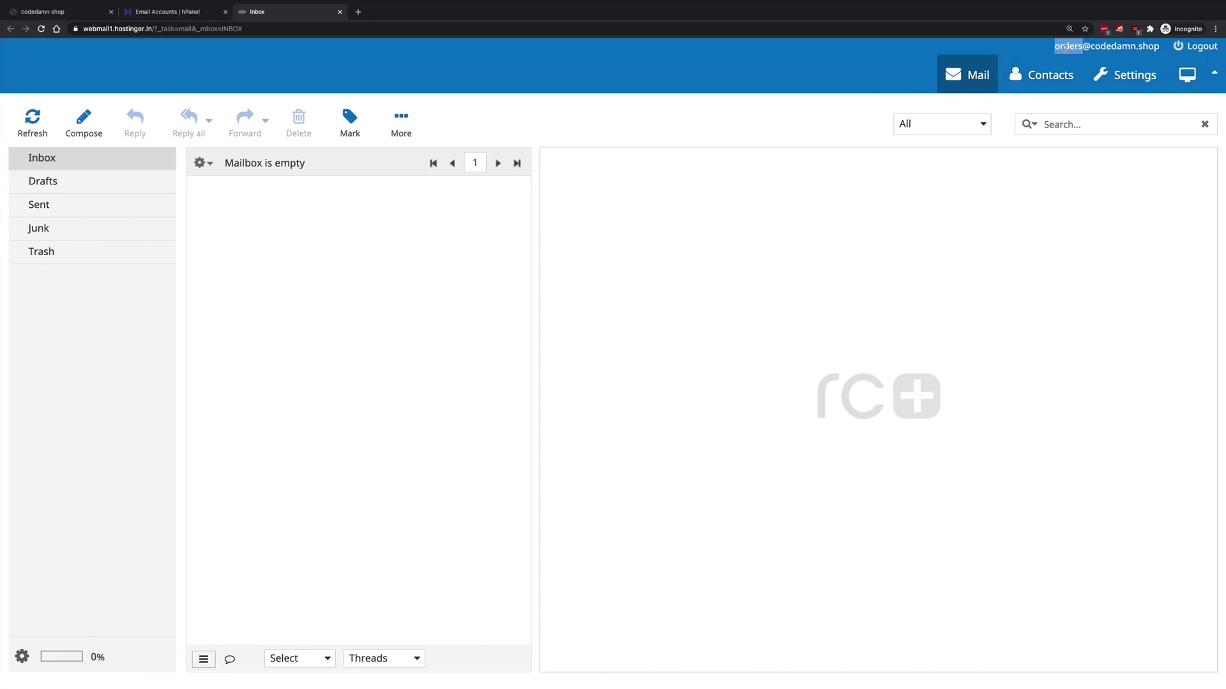
key(ctrl+Left)
key(ctrl+z)
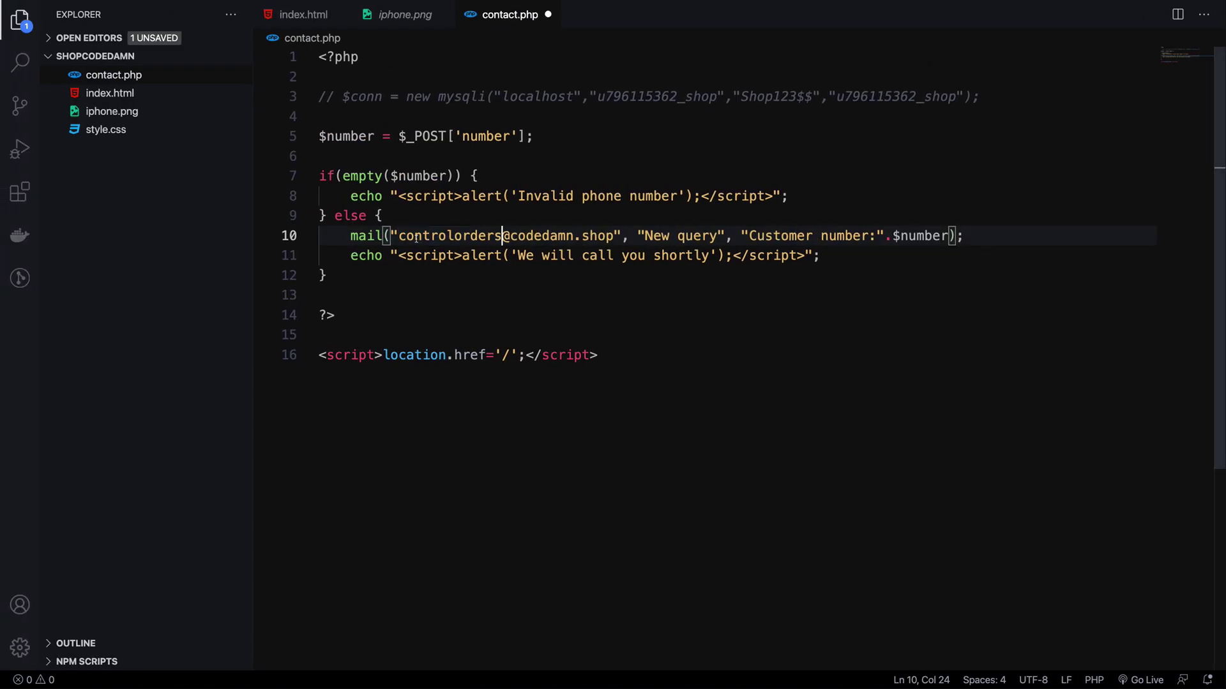
key(ctrl+shift+z)
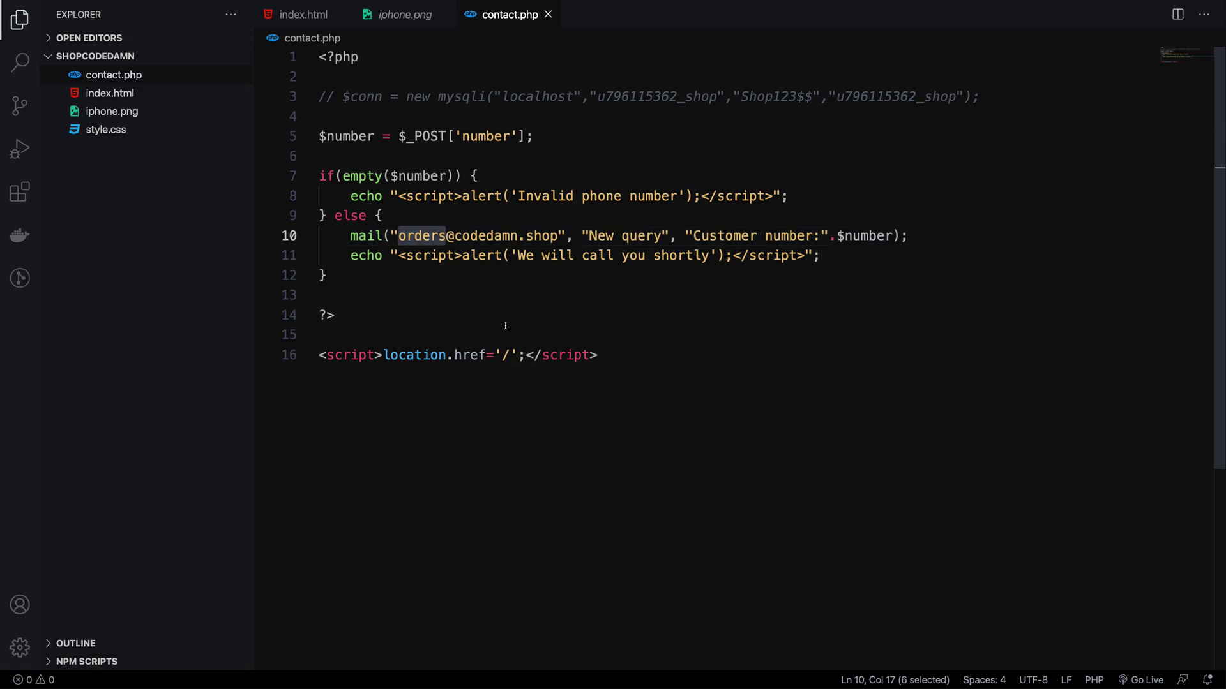
key(Down)
key(ctrl+Right)
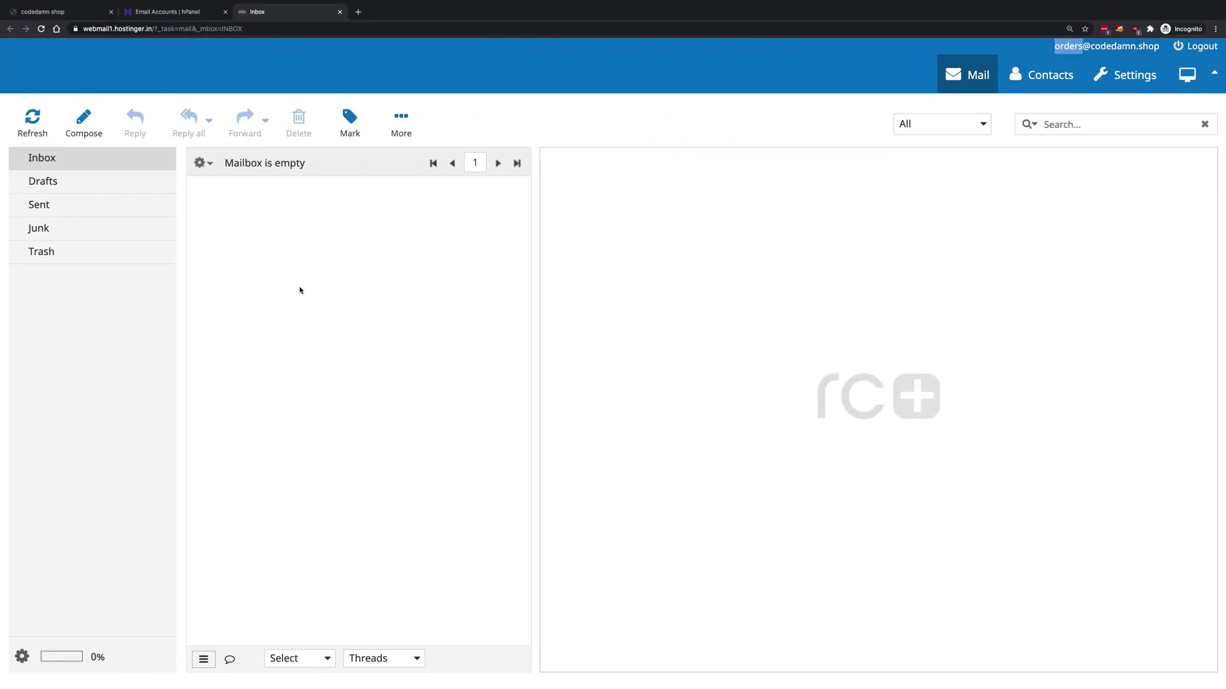
click(299, 291)
- Go from the hPanel email accounts page to Hostinger's File Manager
key(ctrl+shift+Tab)
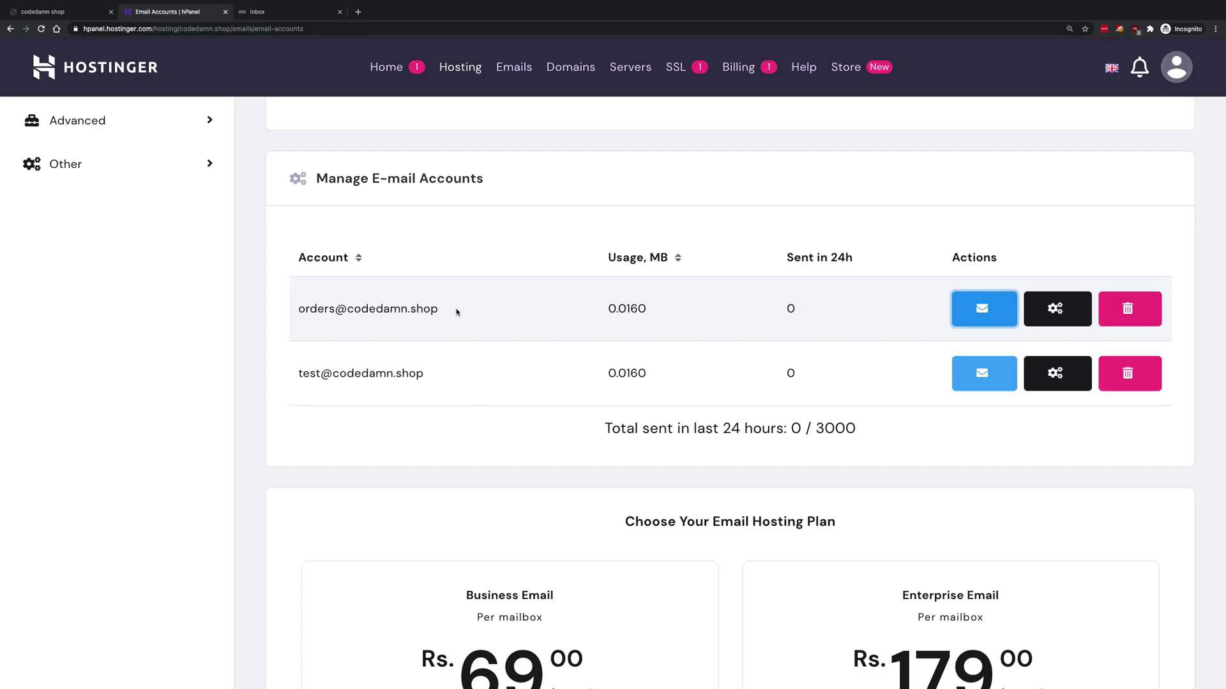
drag(457, 312, 268, 315)
click(391, 323)
scroll(392, 324, up, 1)
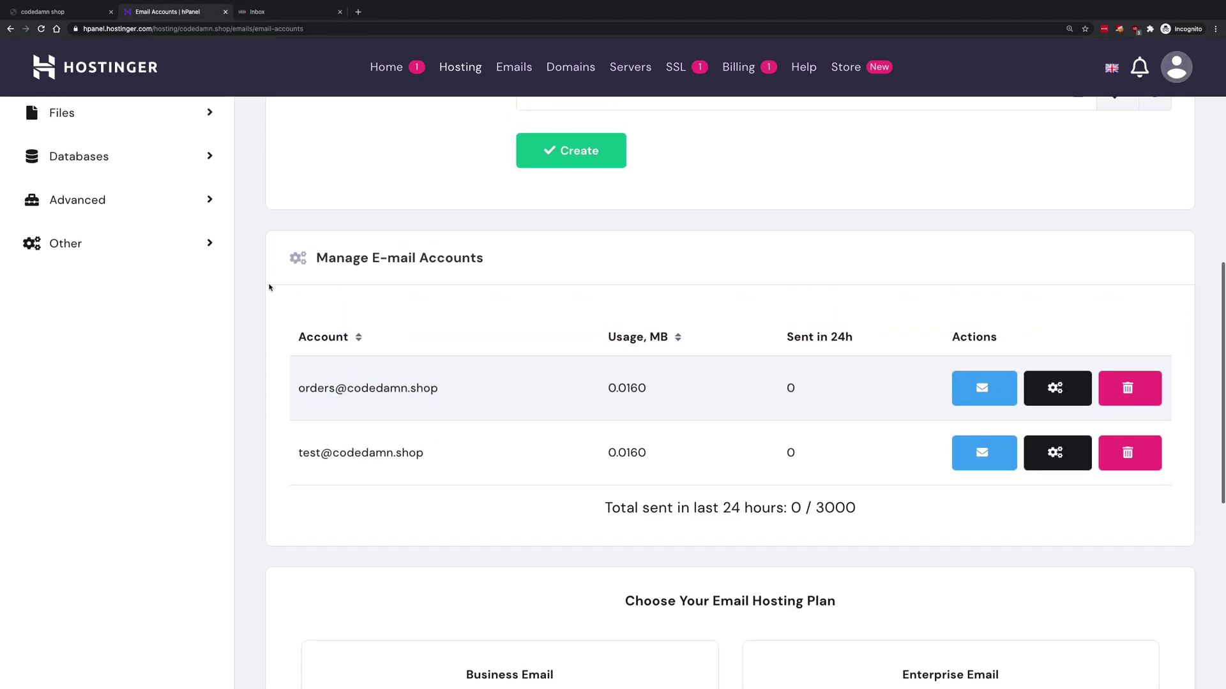
scroll(376, 333, up, 5)
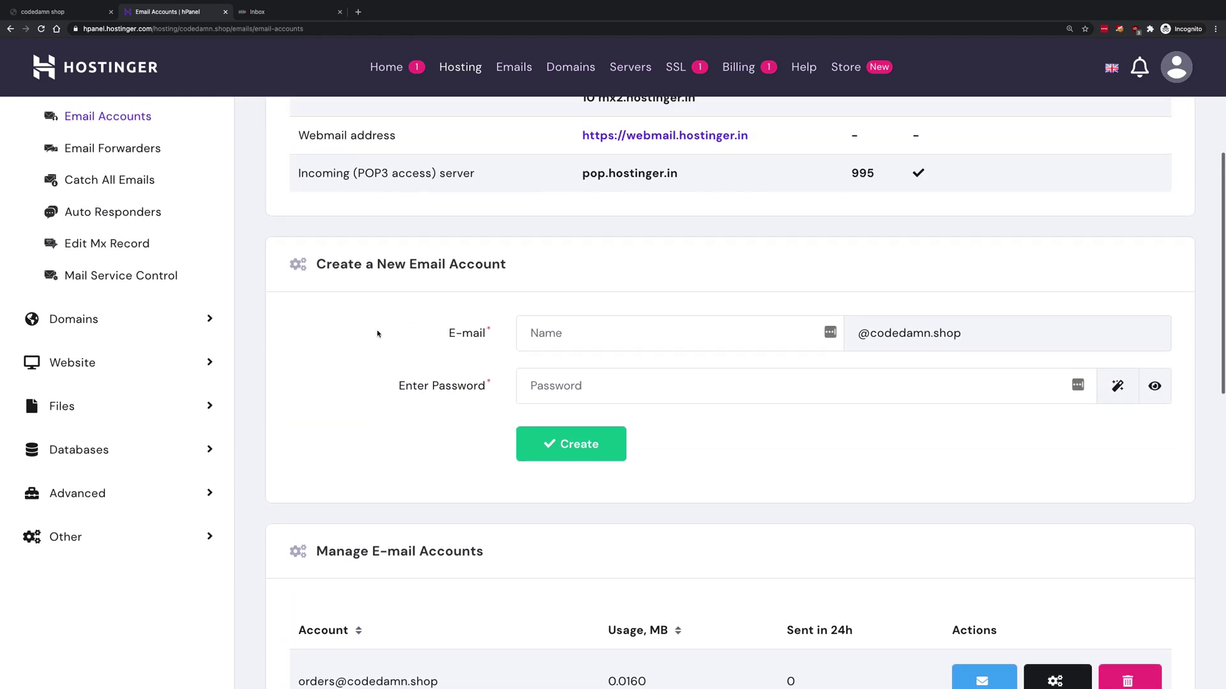
scroll(376, 333, up, 1)
click(192, 481)
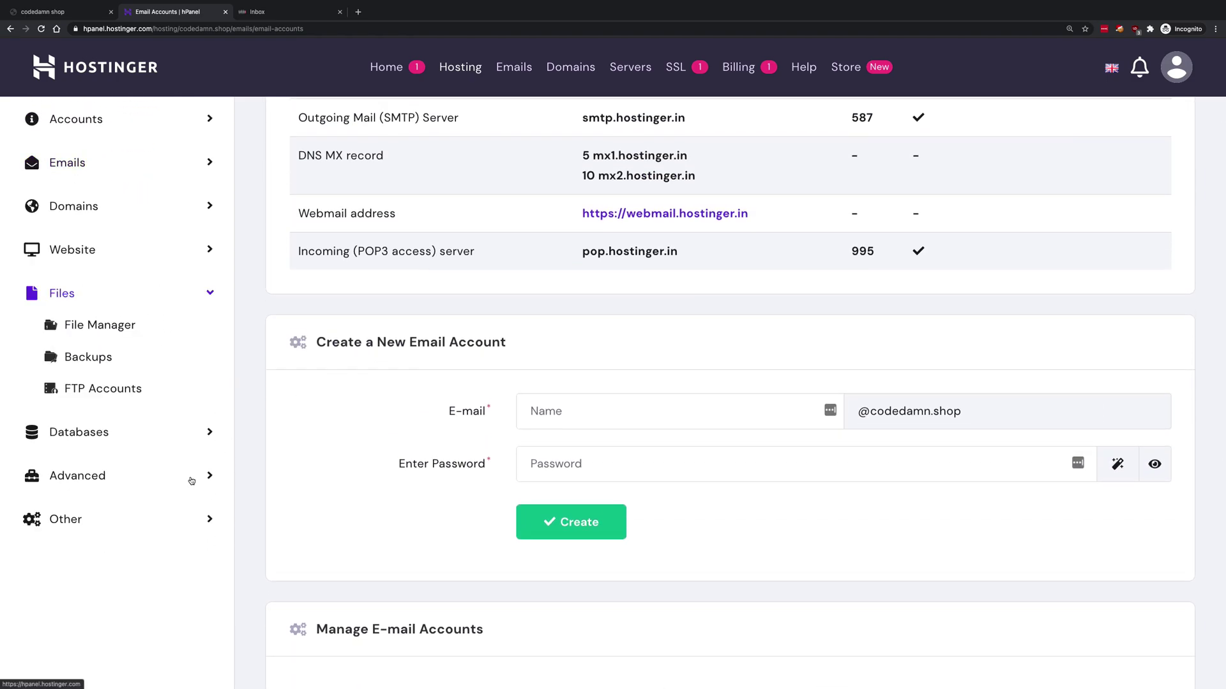
click(136, 328)
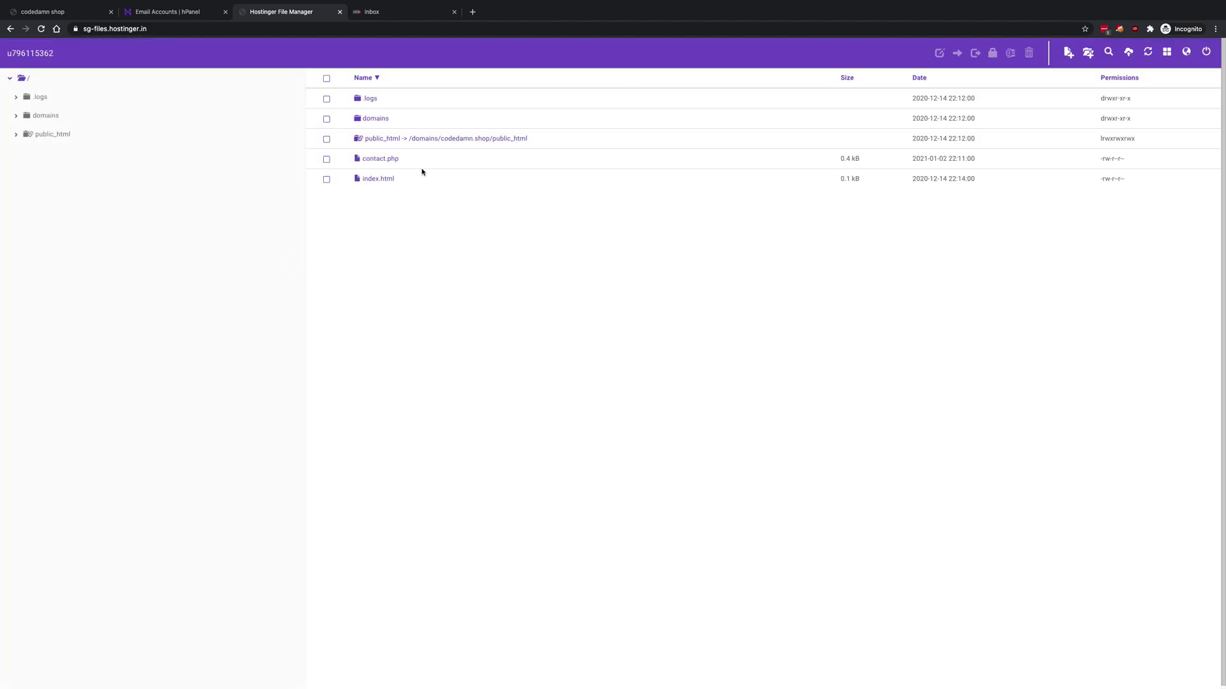
- Open public_html and delete its five old site files
click(438, 139)
click(919, 62)
key(ctrl+plus)
key(ctrl+plus)
key(ctrl+plus)
key(ctrl+plus)
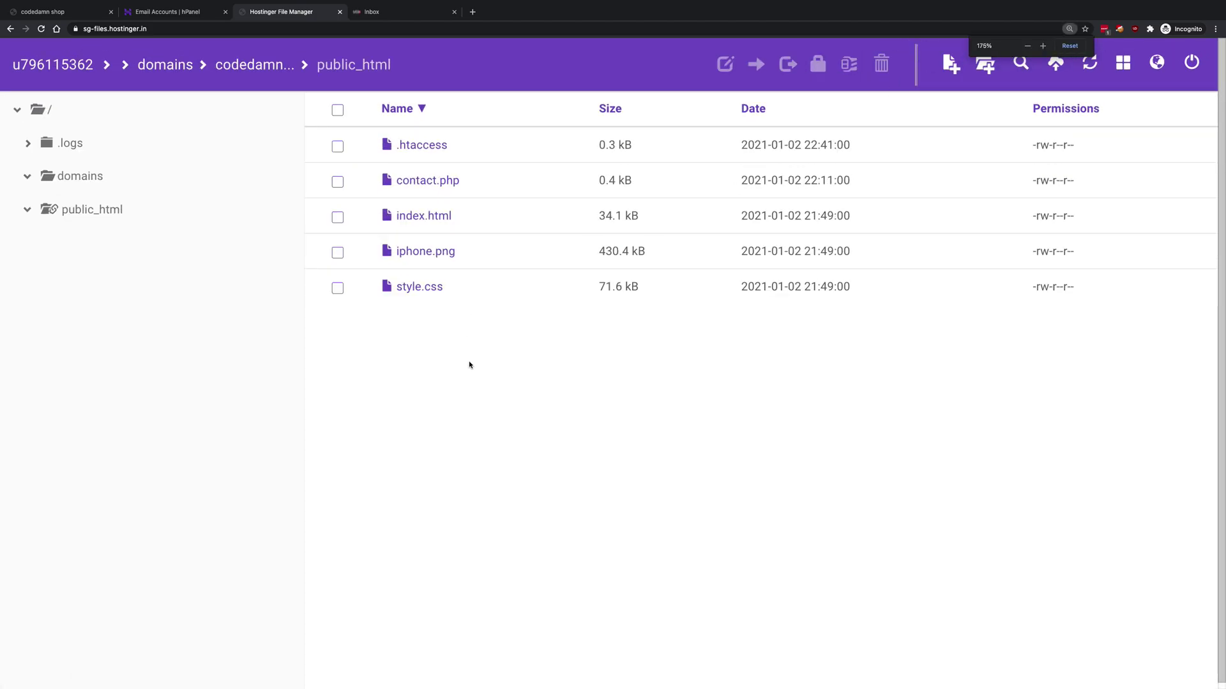
drag(471, 372, 437, 154)
click(508, 402)
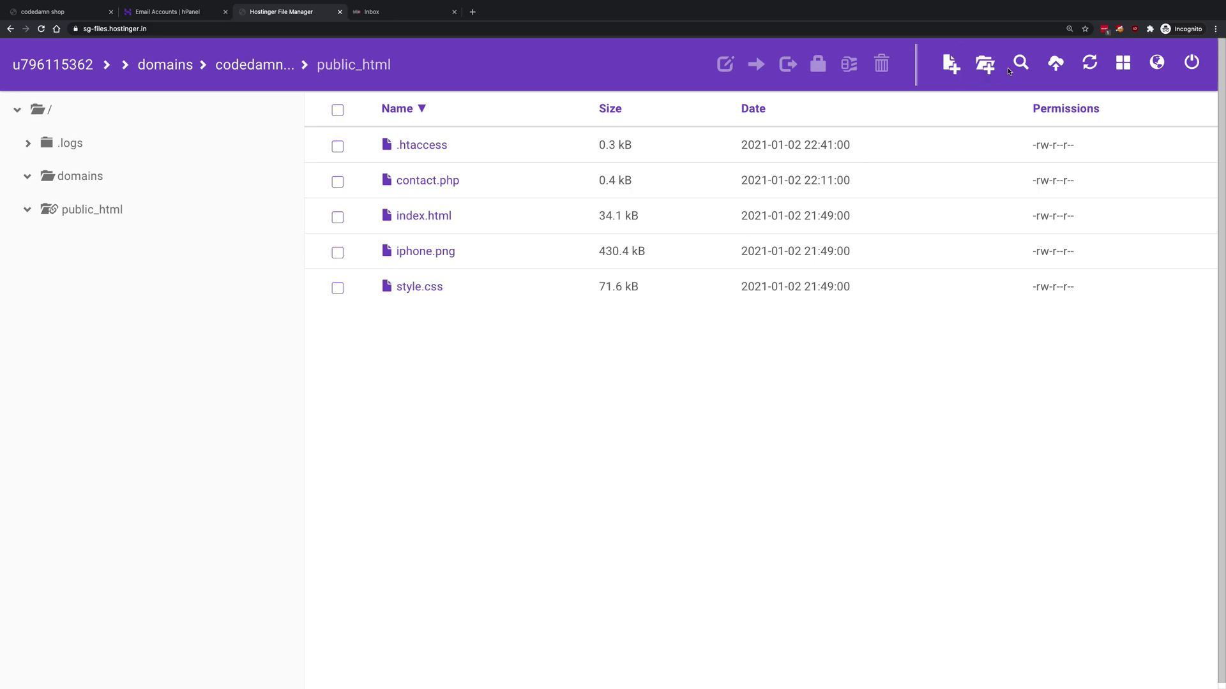
click(337, 110)
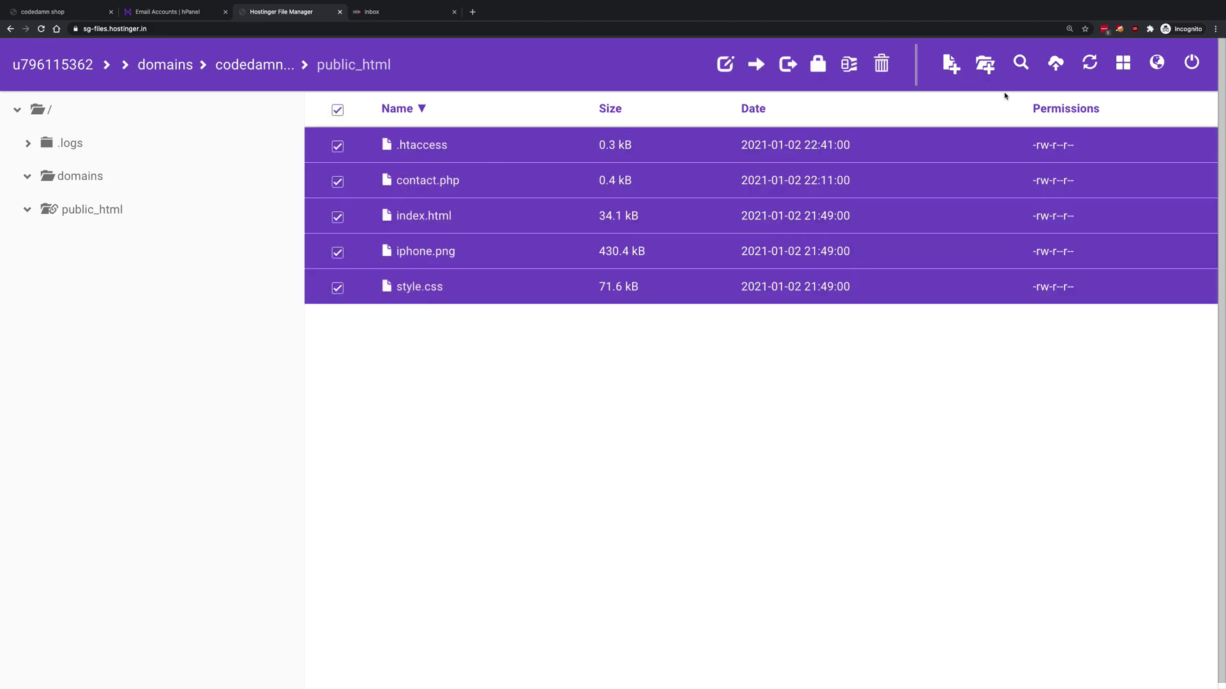
click(881, 63)
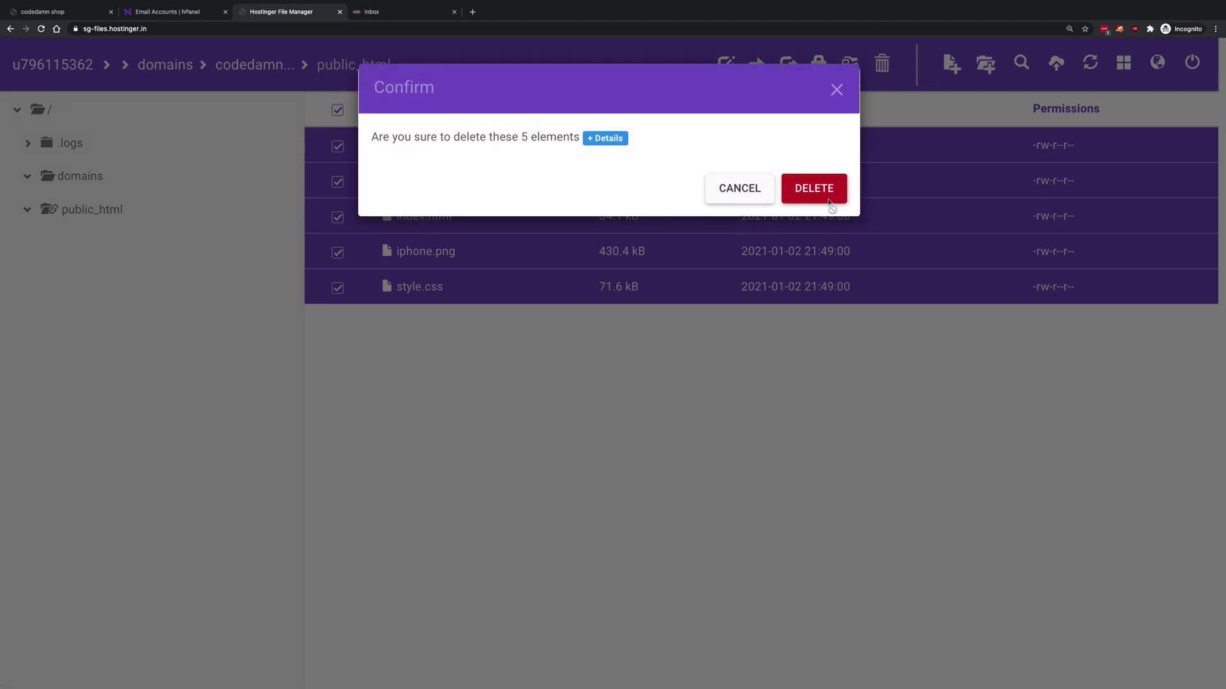
click(828, 201)
- Start an upload to public_html and pick contact.php, index.html, iphone.png and style.css from shopcodedamn
click(1056, 62)
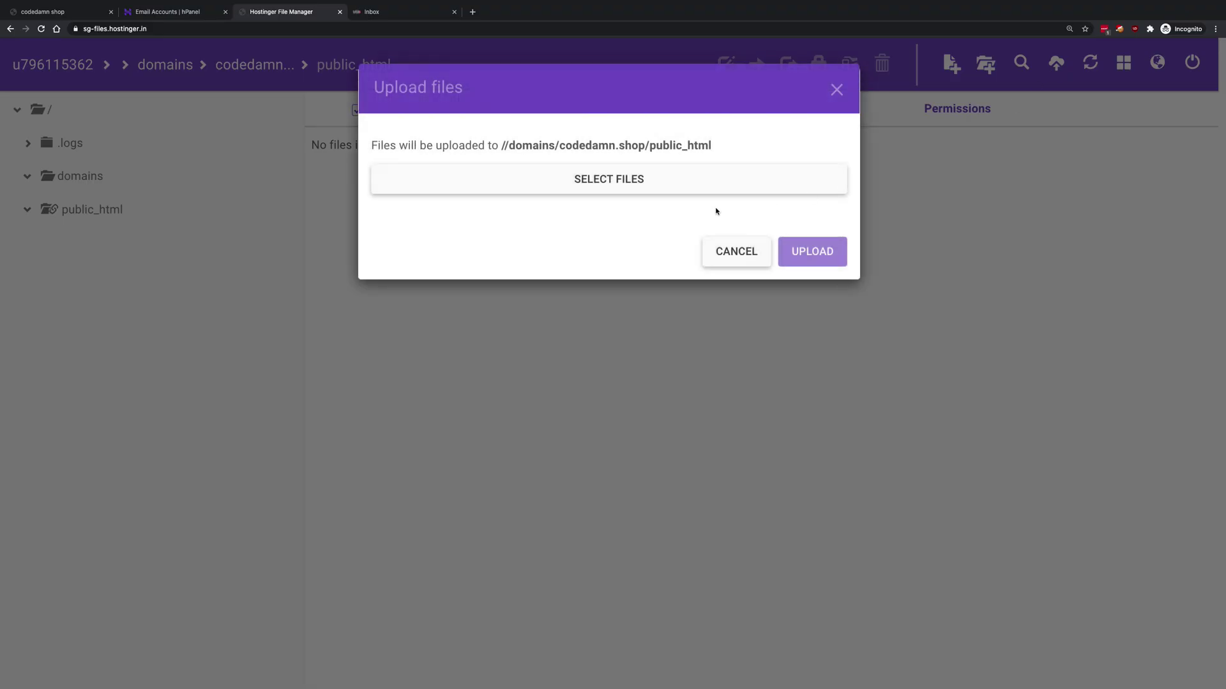
drag(725, 149, 649, 148)
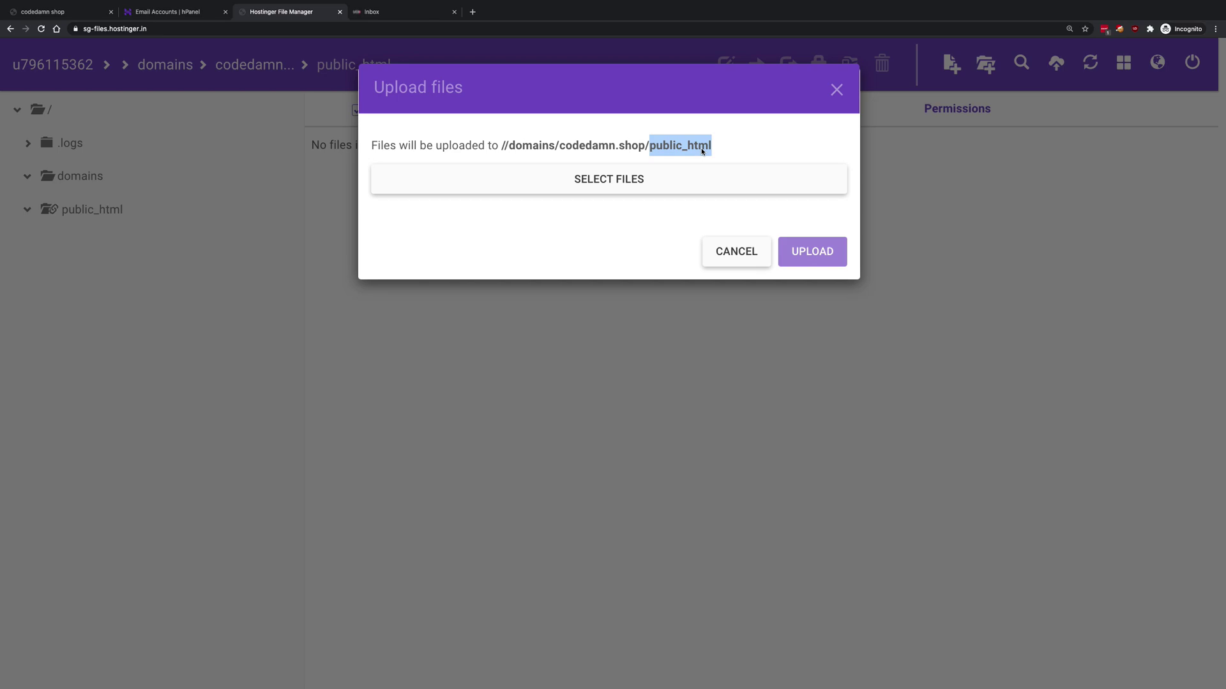
drag(712, 147, 652, 149)
click(683, 146)
click(662, 169)
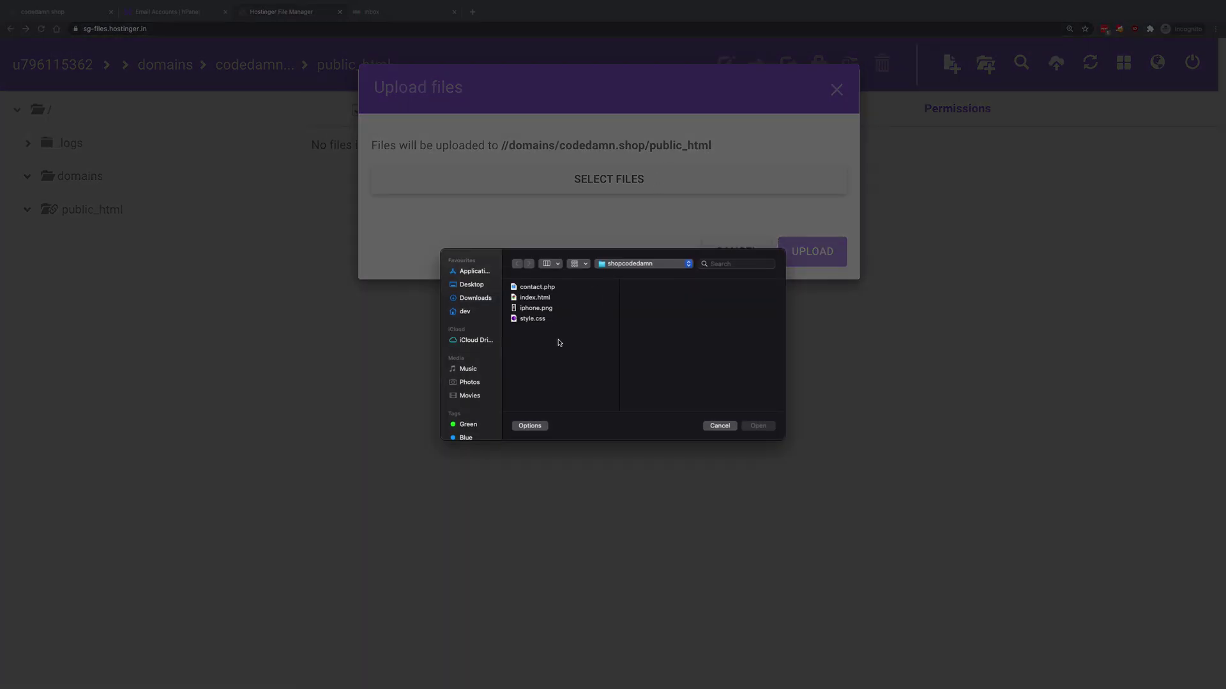
drag(558, 342, 554, 276)
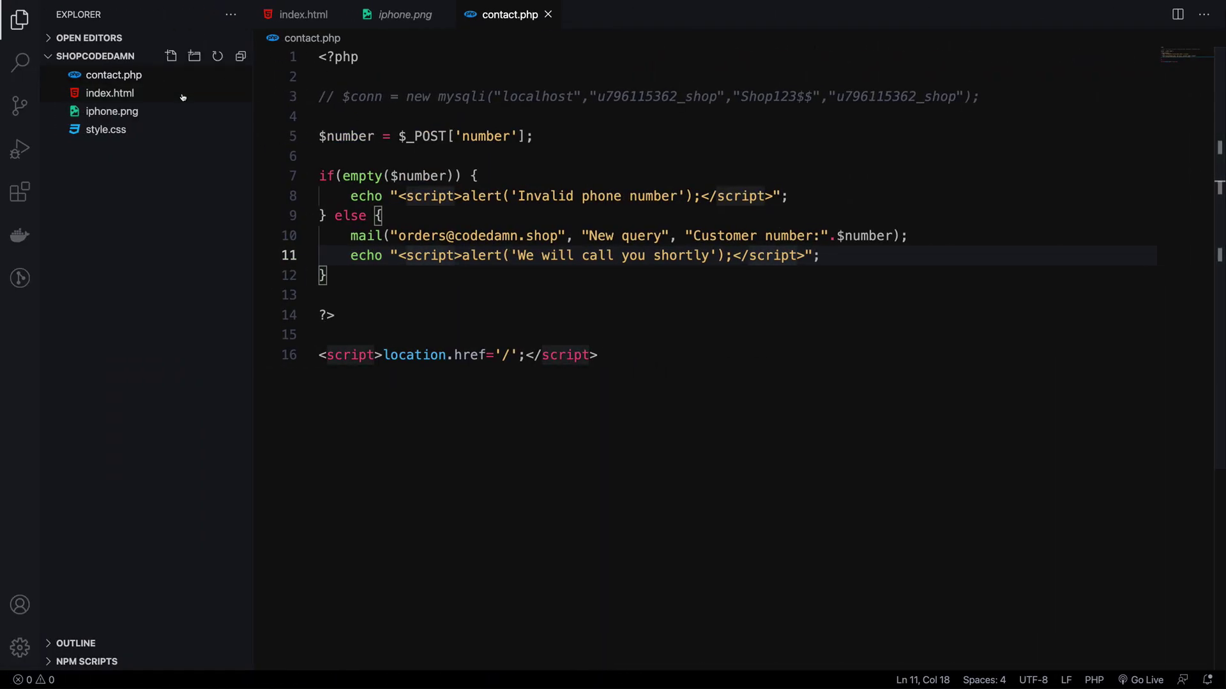
click(182, 94)
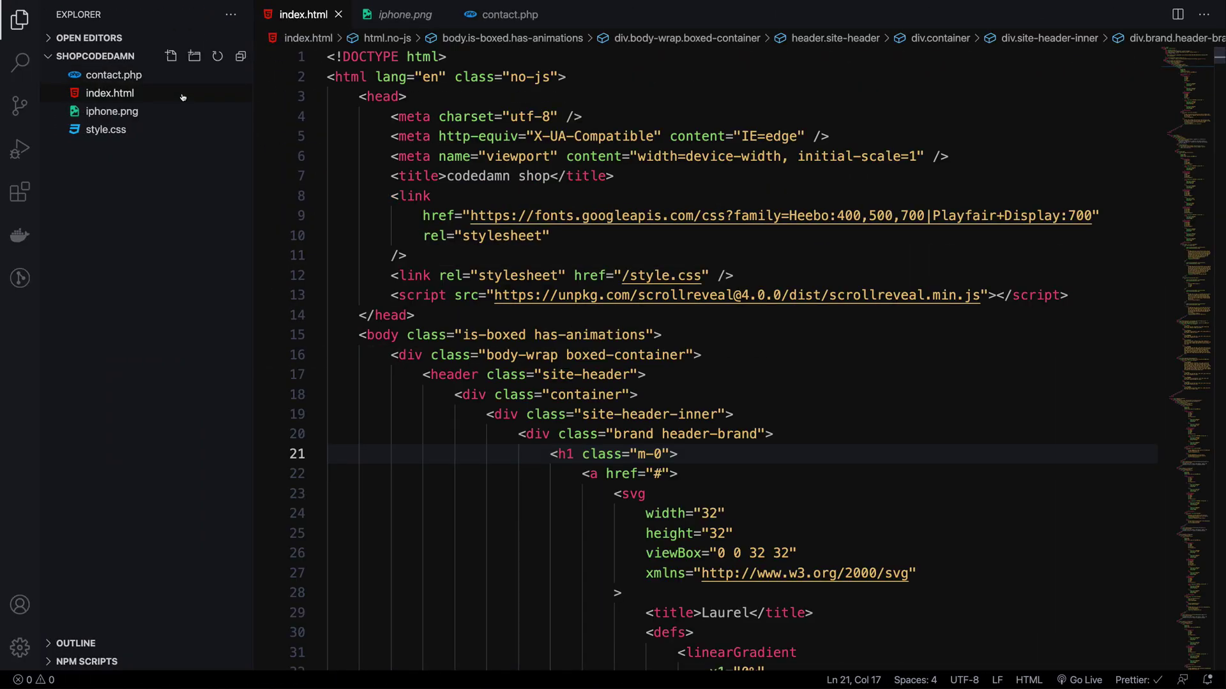
click(179, 112)
click(174, 130)
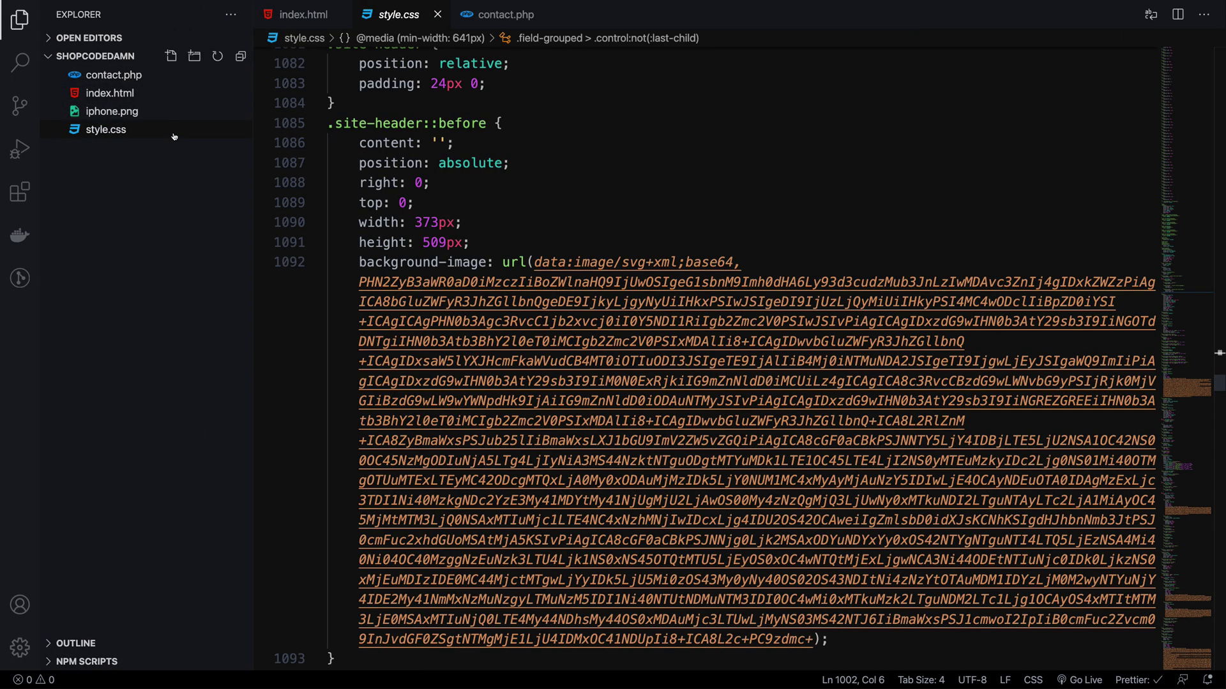
click(164, 118)
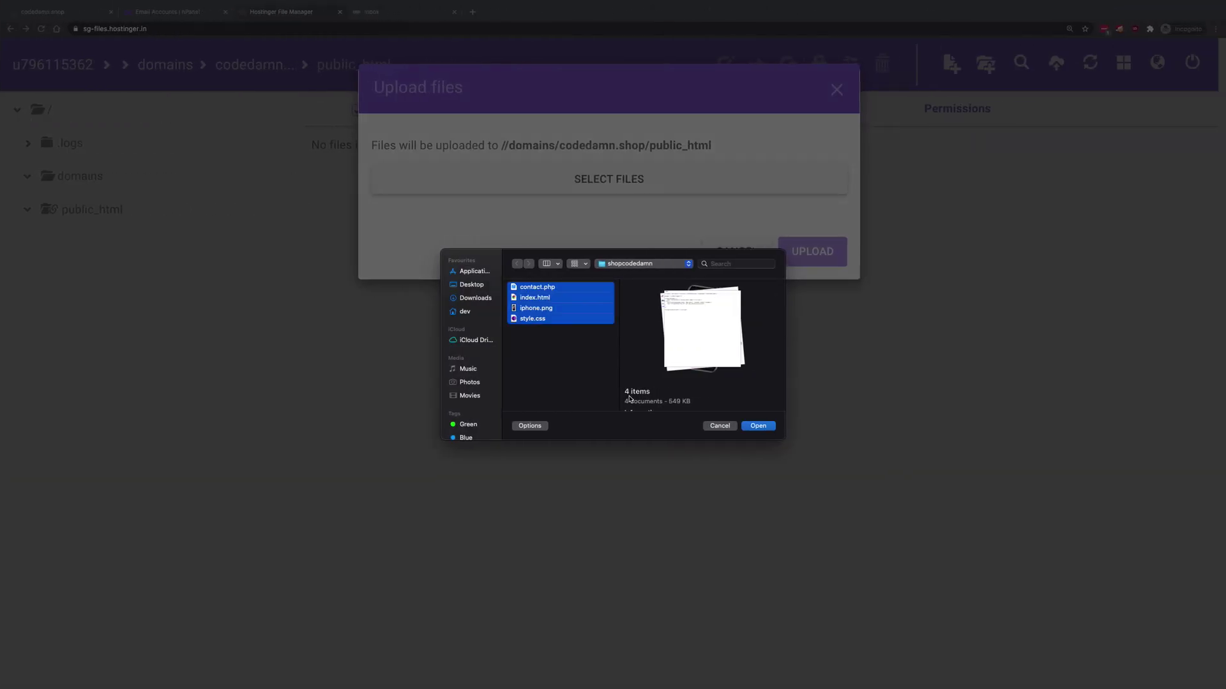
- Upload the four chosen files into public_html, then enter codedamn.shop in a new tab
click(751, 426)
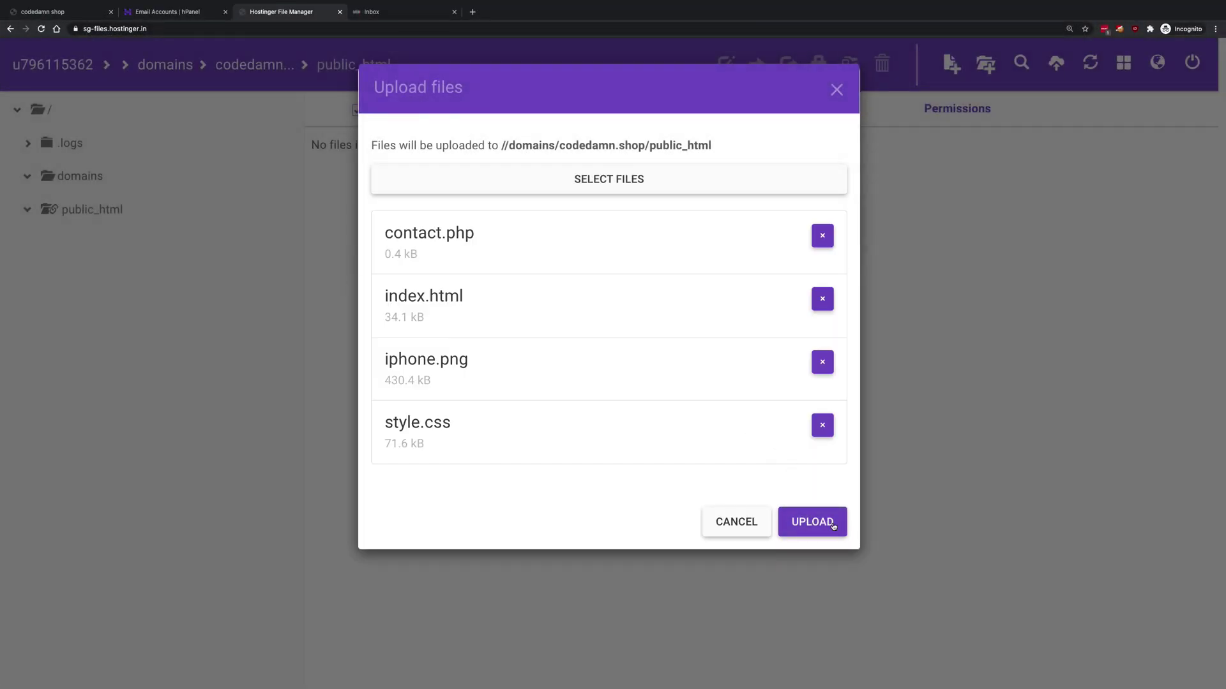
click(812, 528)
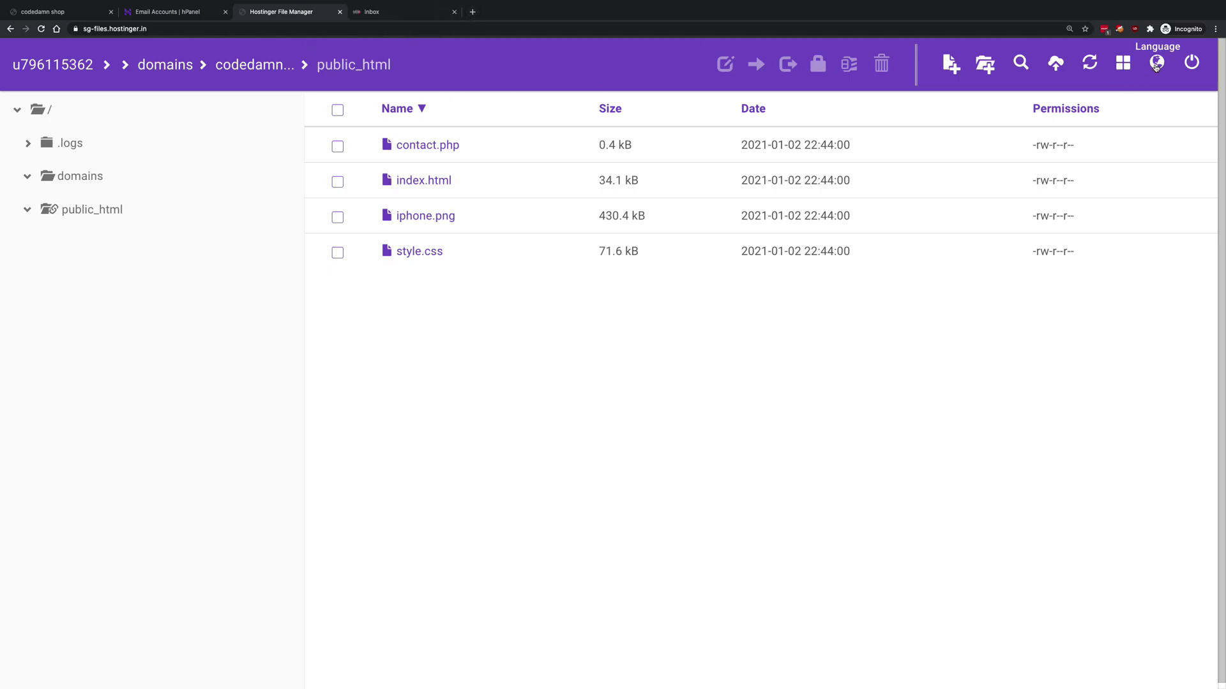
key(ctrl+t)
text(codedamn.shop)
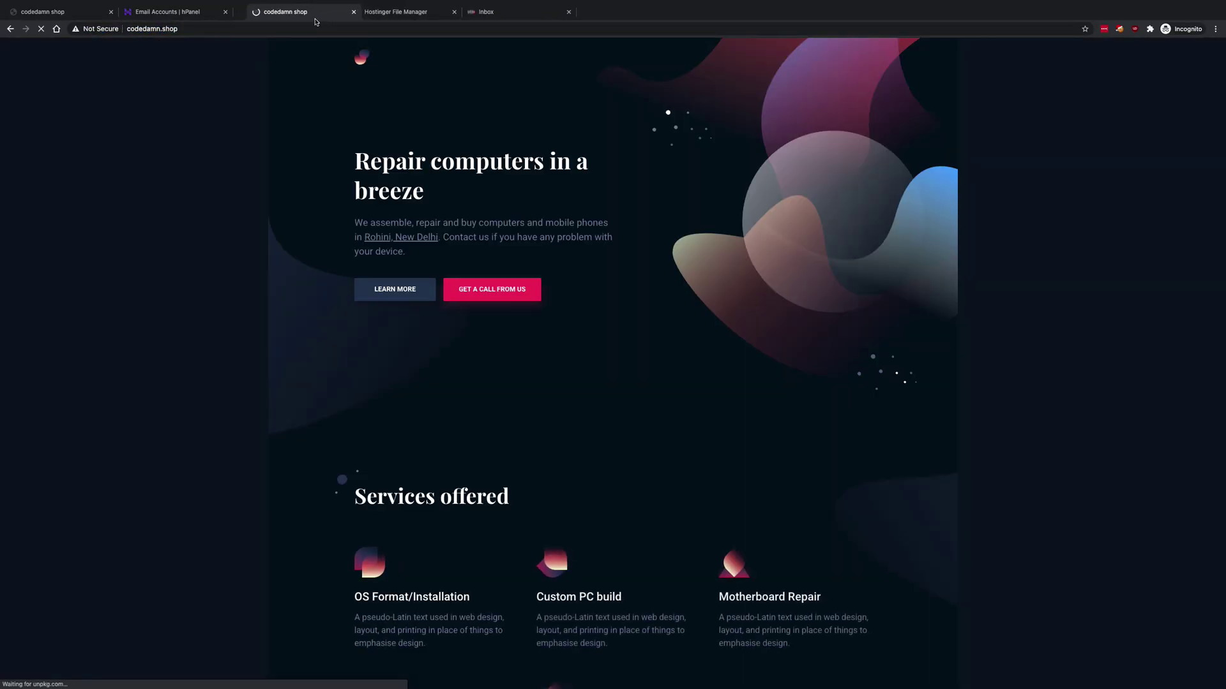
click(220, 29)
key(Home)
text(http://)
key(Return)
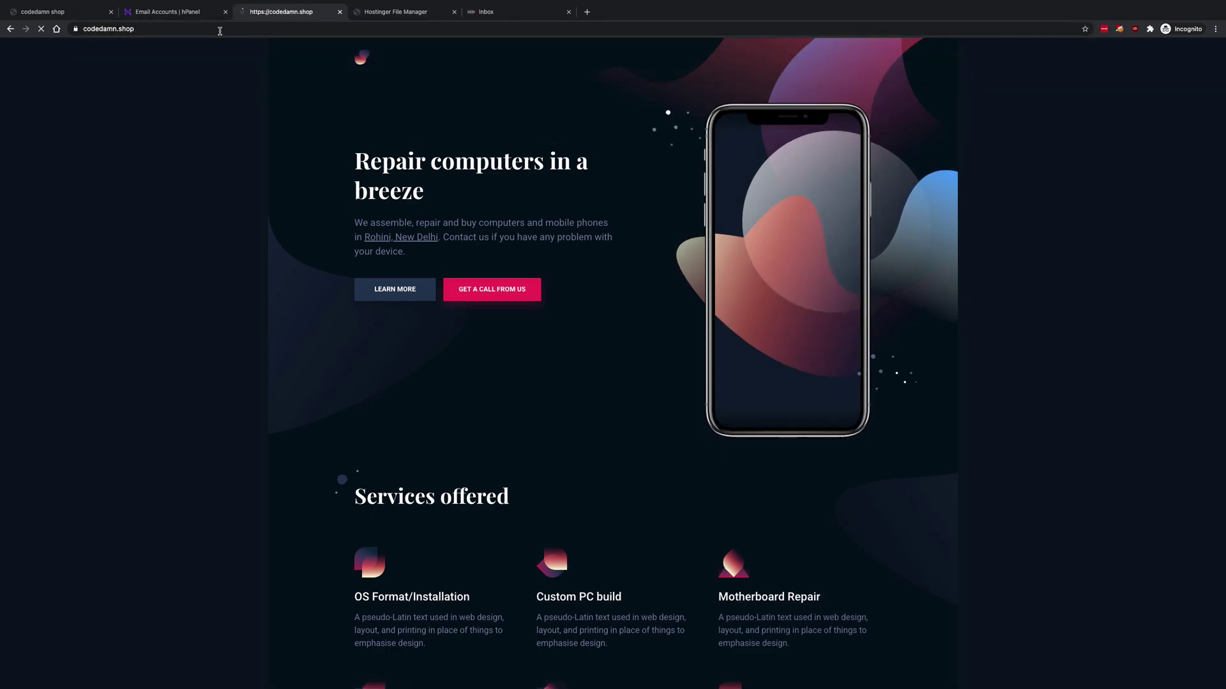
- Inspect the site's certificate: Let's Encrypt issuer R3, valid until 3 April 2021
click(76, 29)
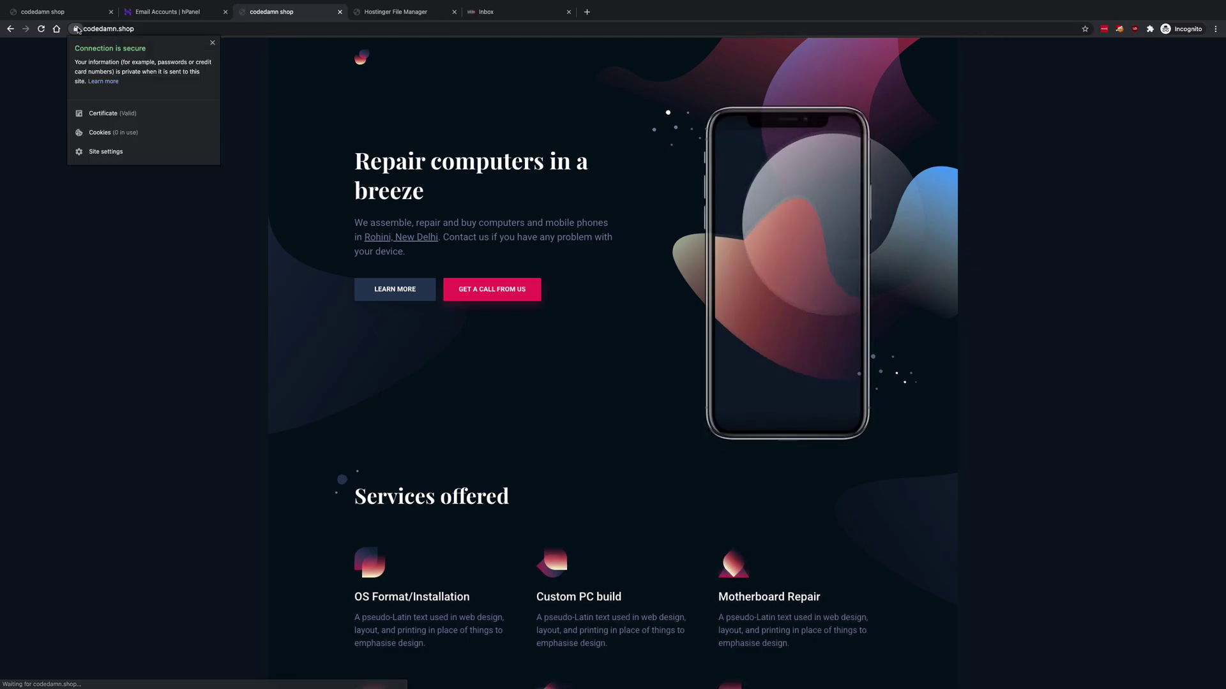
click(124, 114)
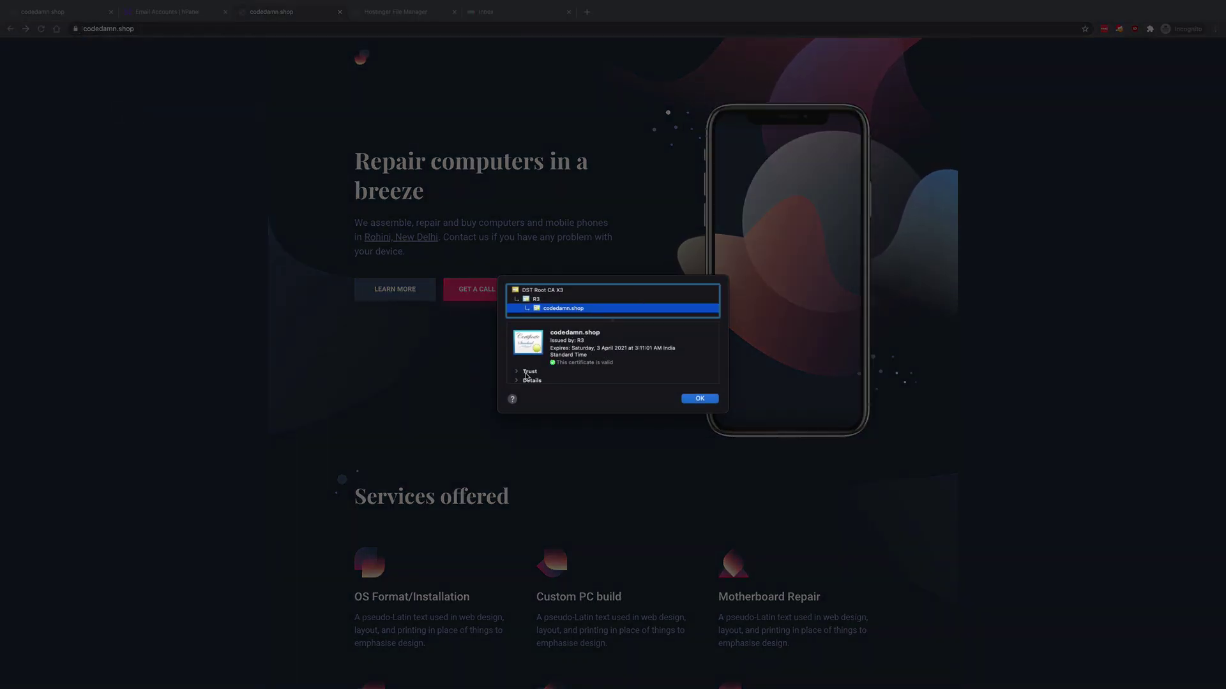
scroll(521, 377, down, 1)
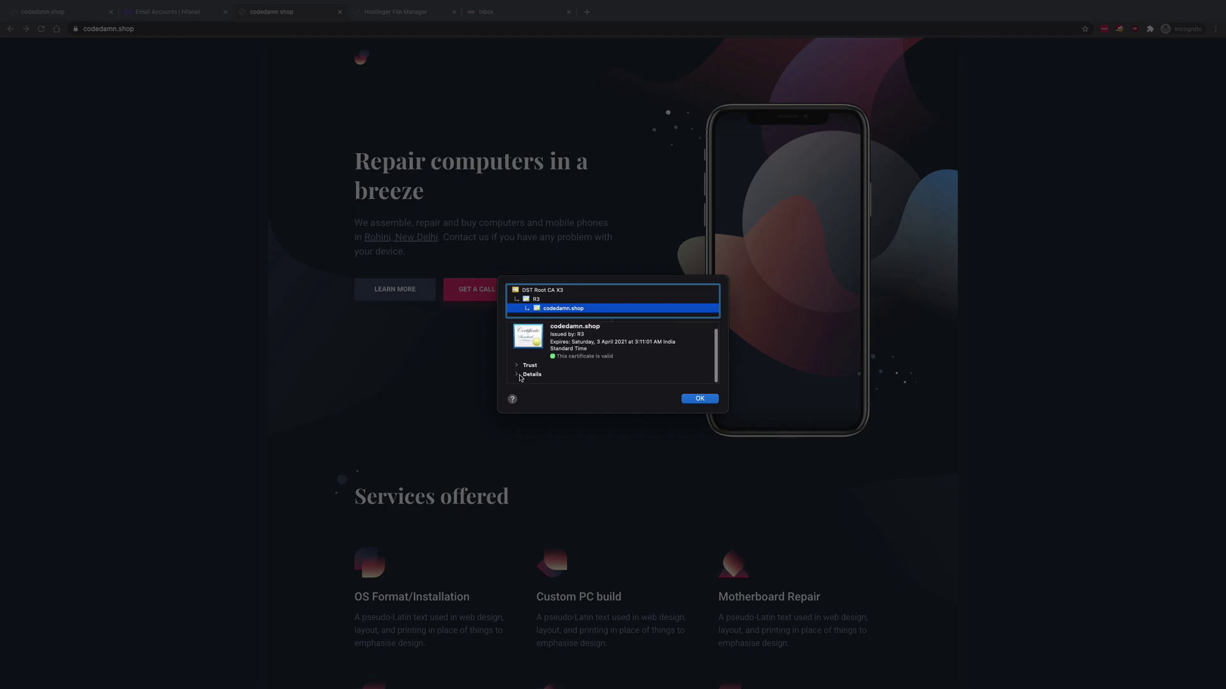
click(518, 367)
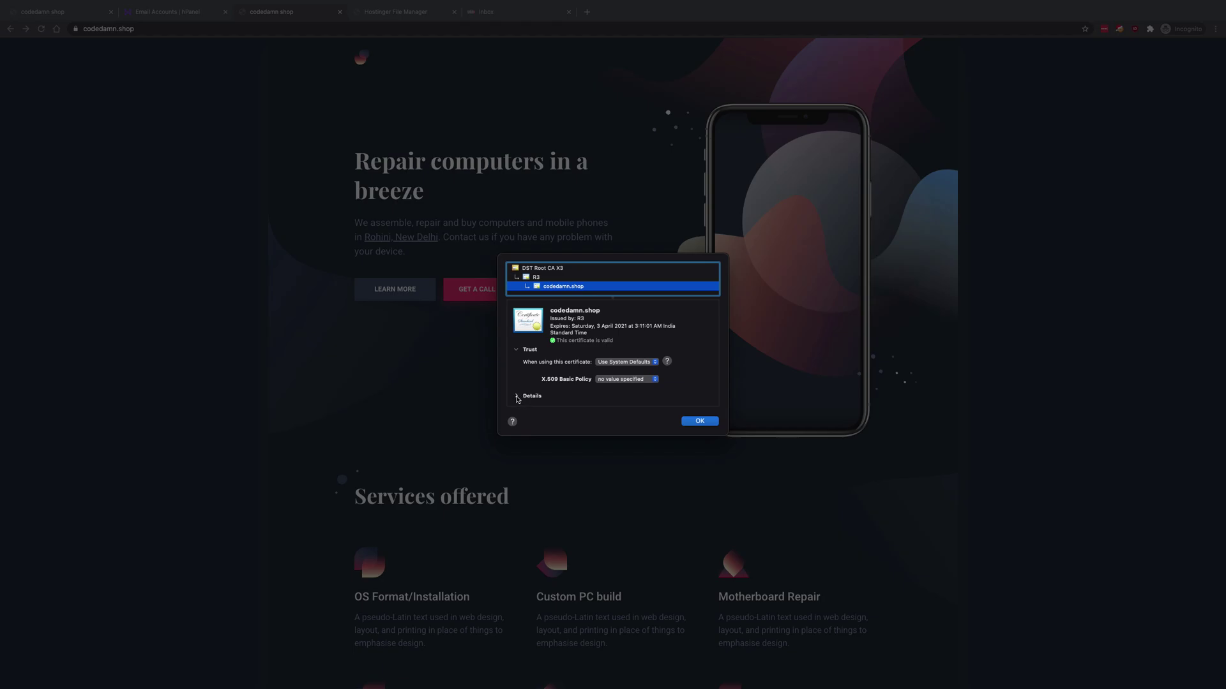
click(517, 397)
scroll(621, 349, down, 3)
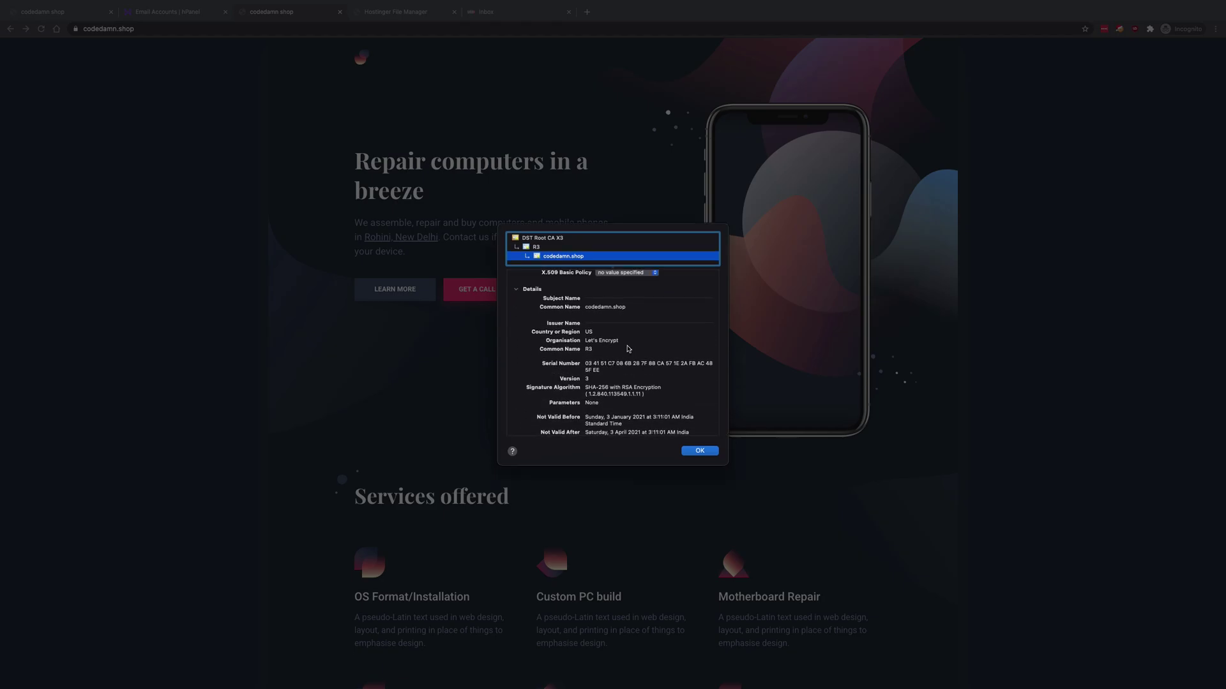
double_click(620, 348)
click(700, 451)
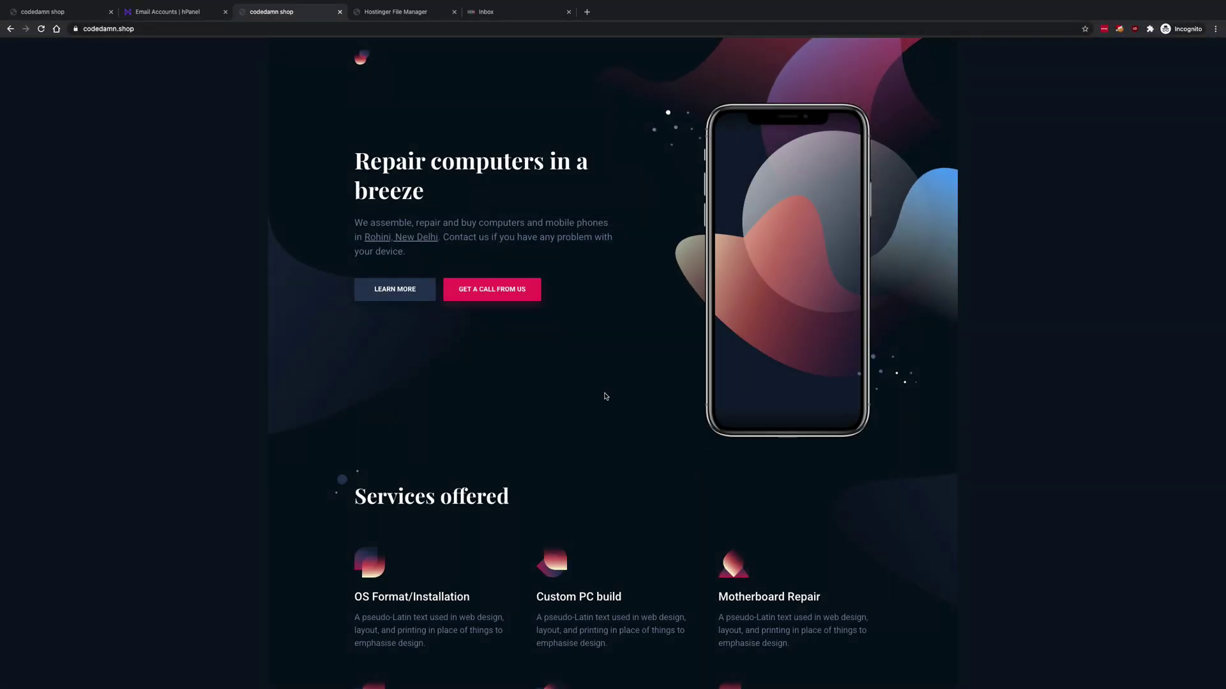
scroll(604, 394, down, 9)
scroll(606, 396, down, 5)
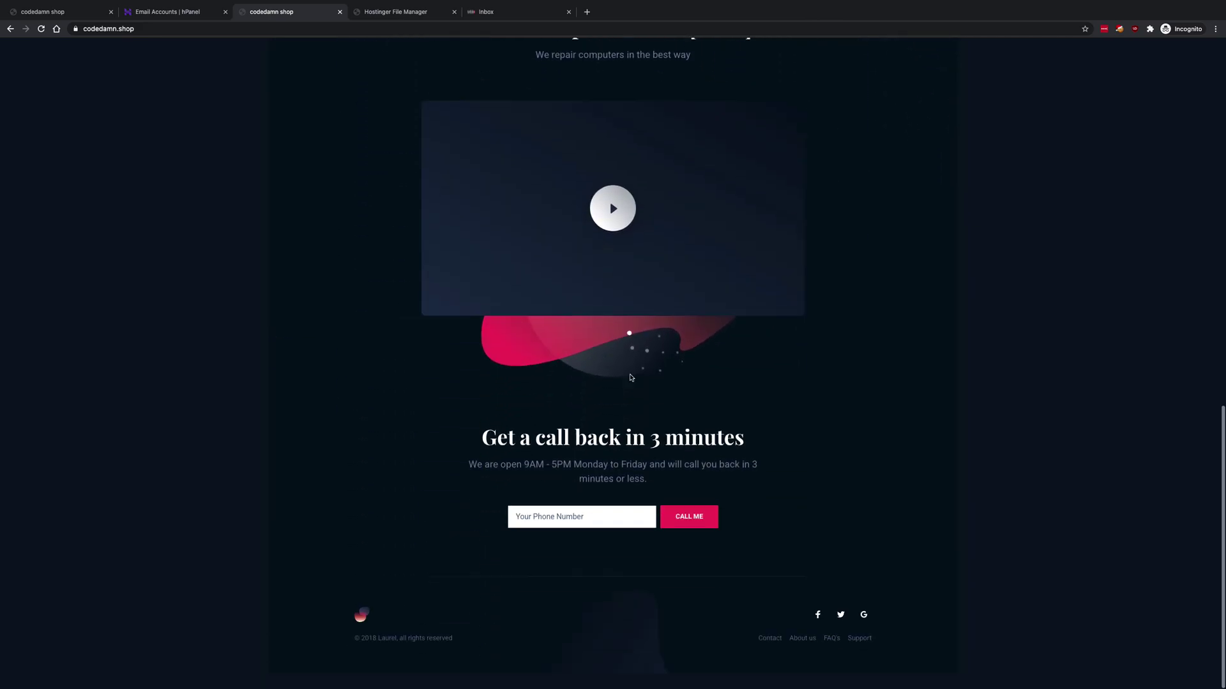
- Zoom the site to 150% and move the webmail inbox tab into third position
key(super+plus)
key(super+plus)
key(super+plus)
scroll(852, 281, down, 5)
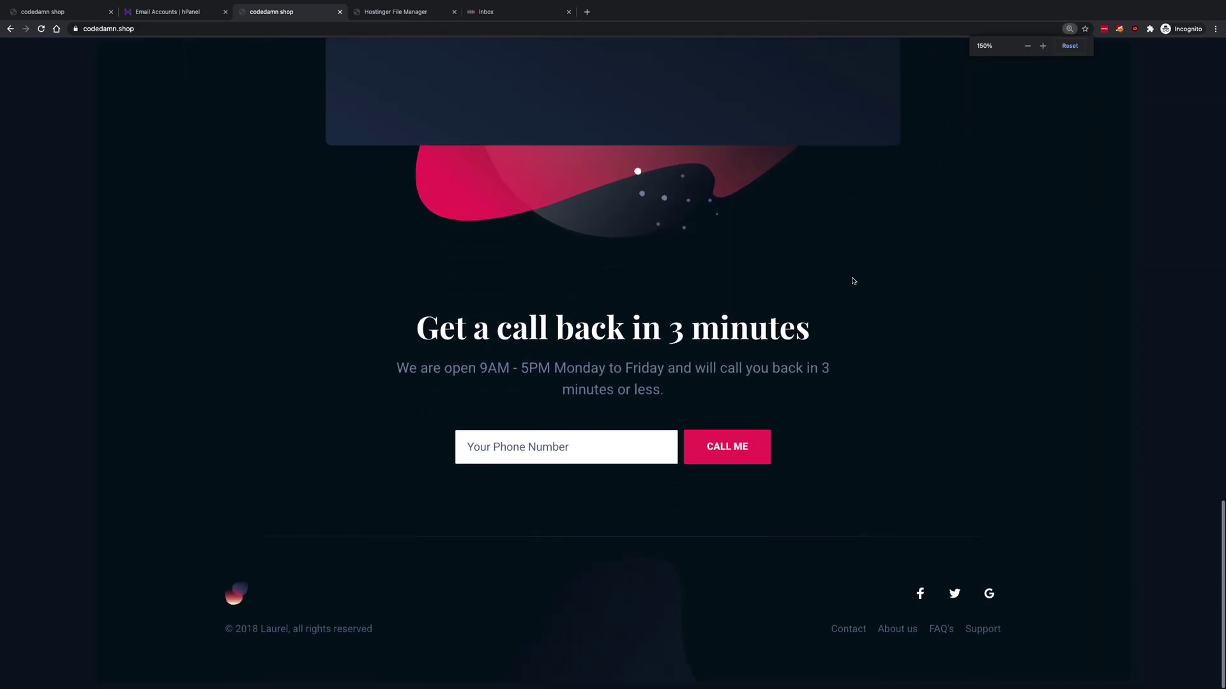
key(ctrl+shift+Tab)
key(ctrl+Tab)
drag(491, 3, 275, 14)
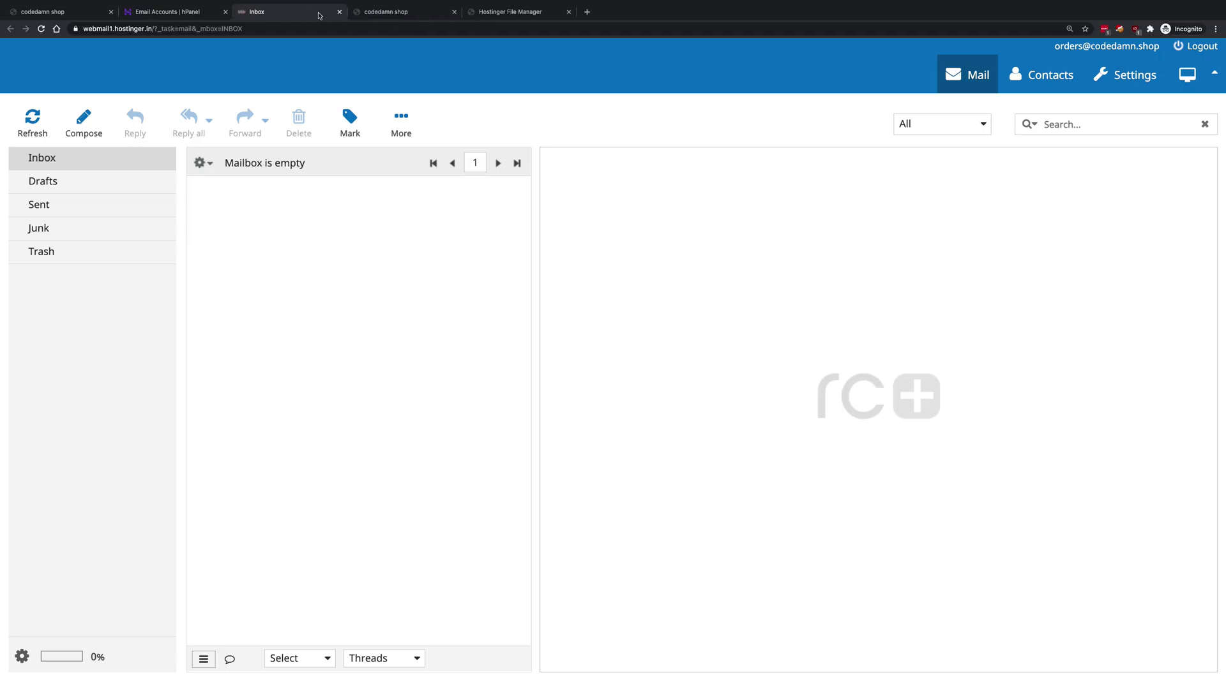
click(486, 12)
click(394, 16)
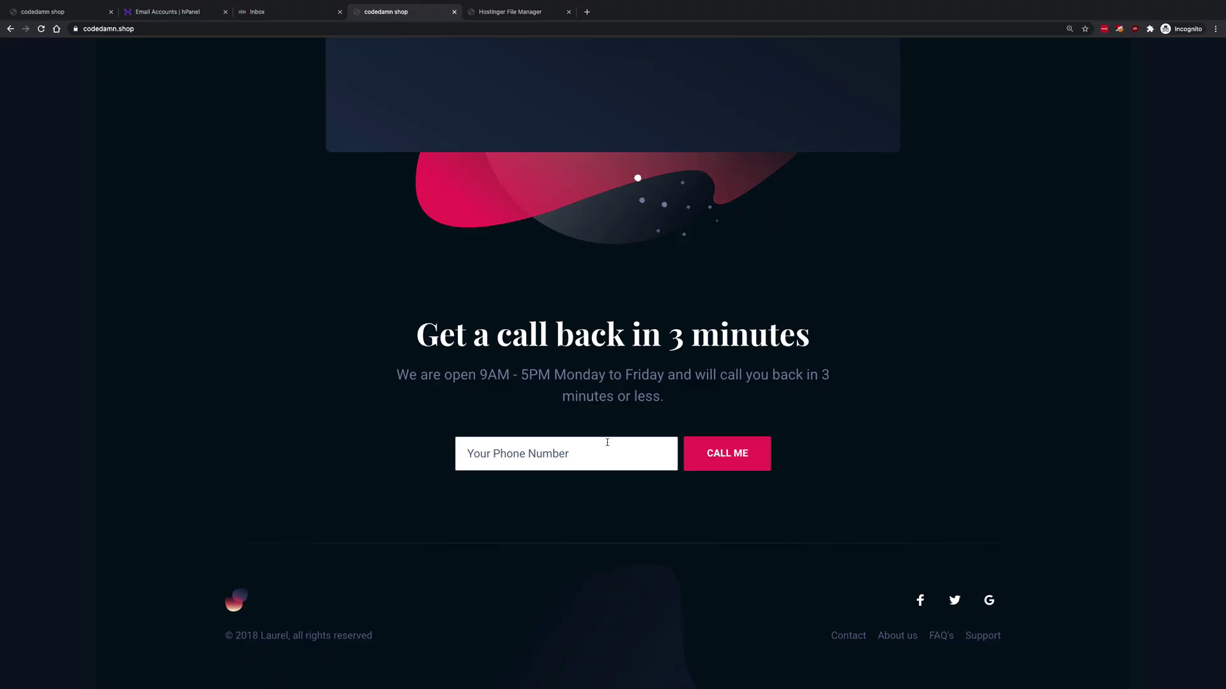
- Submit the phone number 123456789 through the CALL ME form
click(552, 446)
text(123456789)
click(709, 454)
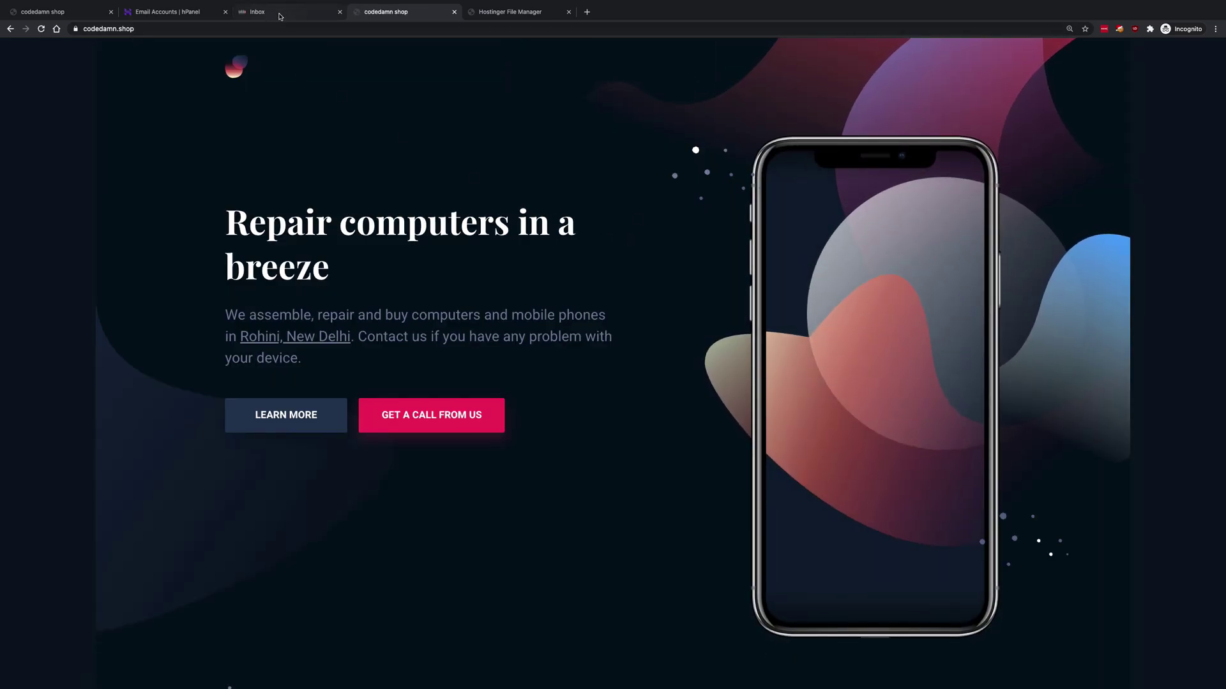
- Refresh the orders inbox, open the New query email, and check its customer number, then show Mission Control
click(50, 126)
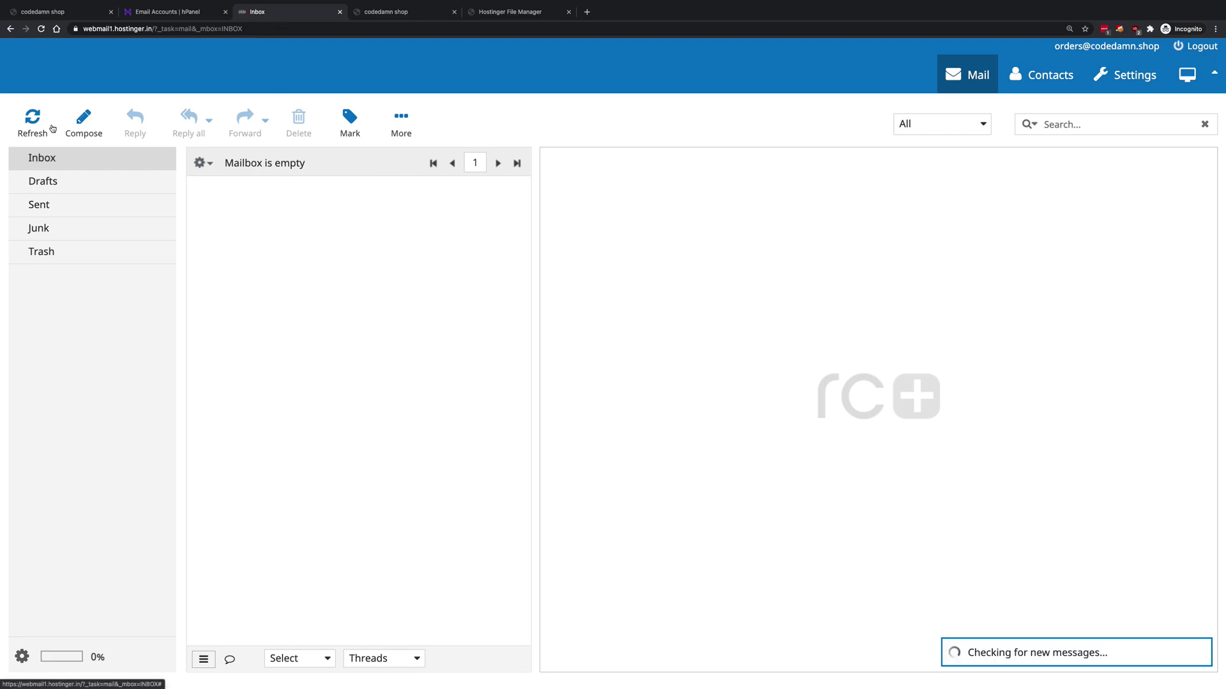
click(289, 200)
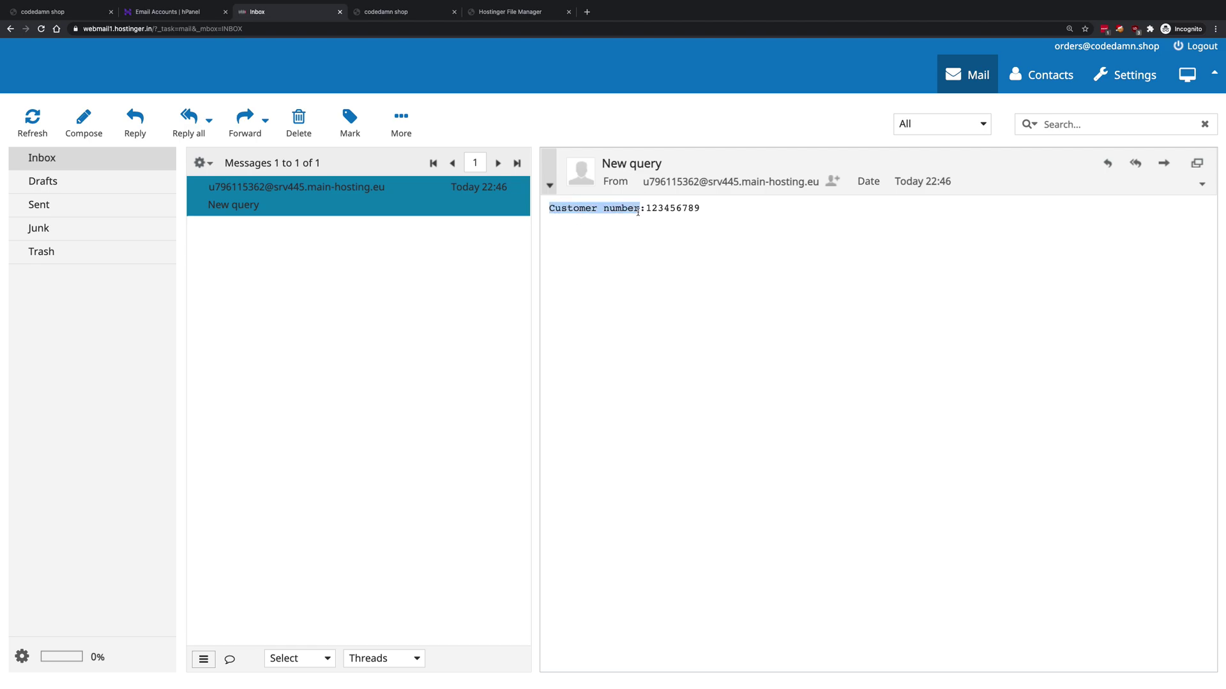
drag(550, 209, 637, 211)
double_click(664, 211)
click(673, 241)
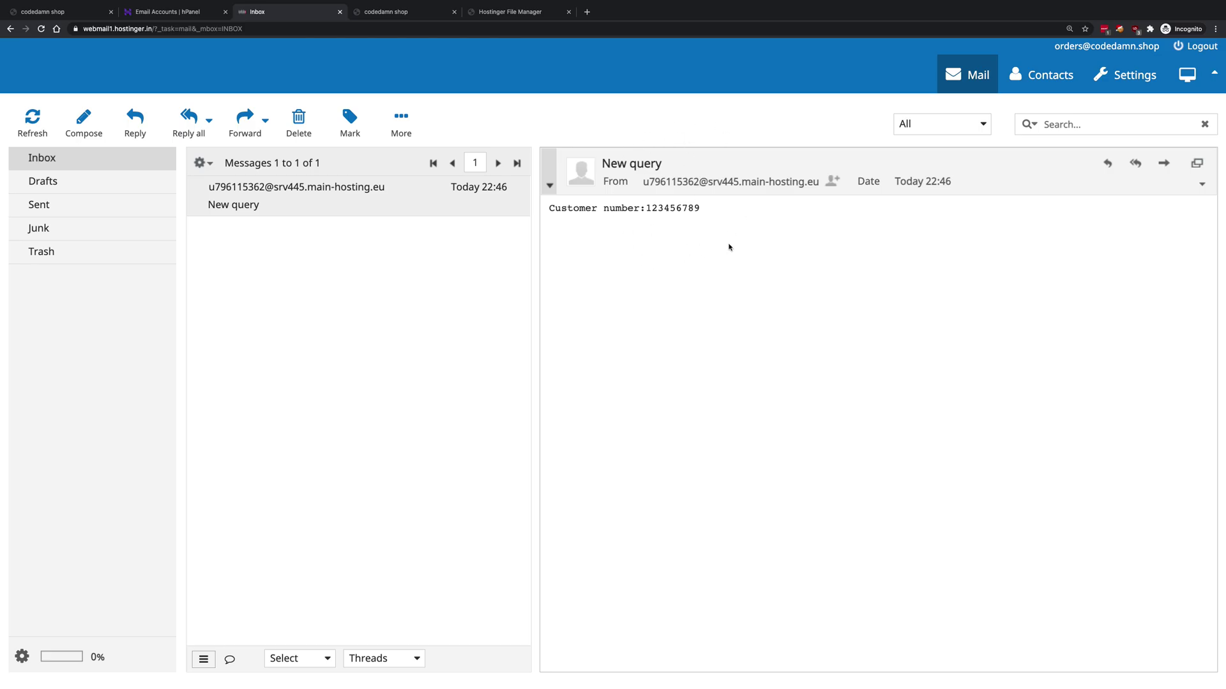
key(ctrl+Up)
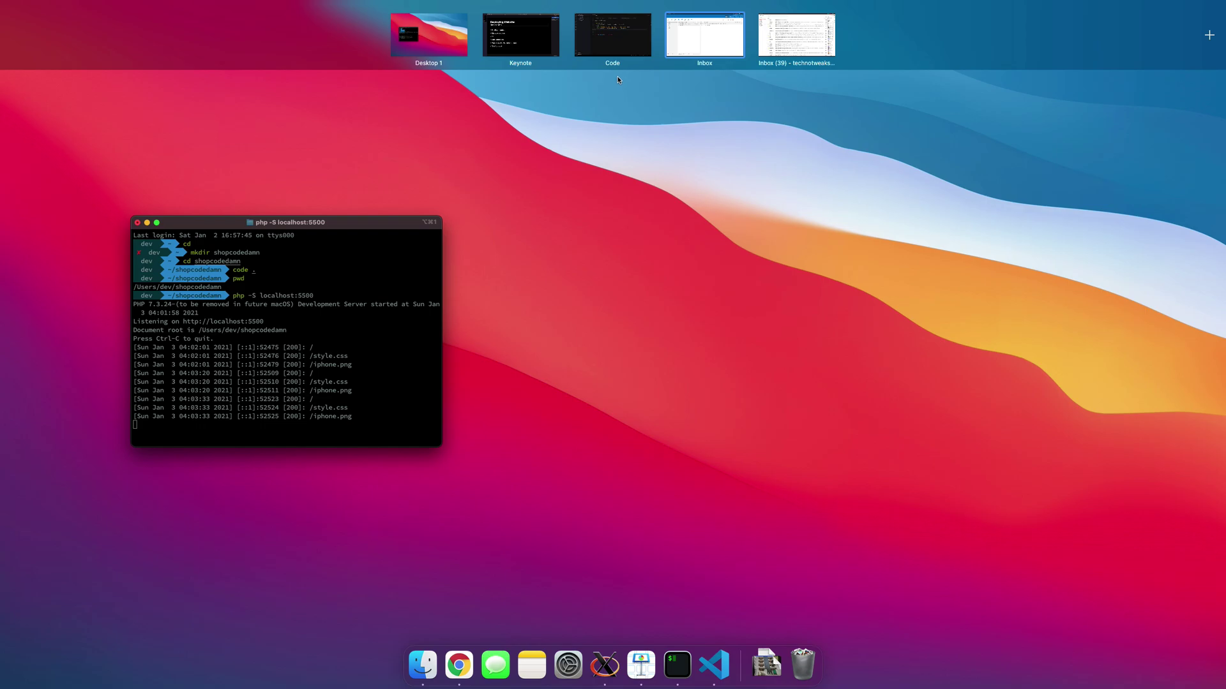
- Check the mail call on line 10 of the code, then compose a new message in webmail
click(604, 52)
click(589, 236)
double_click(381, 235)
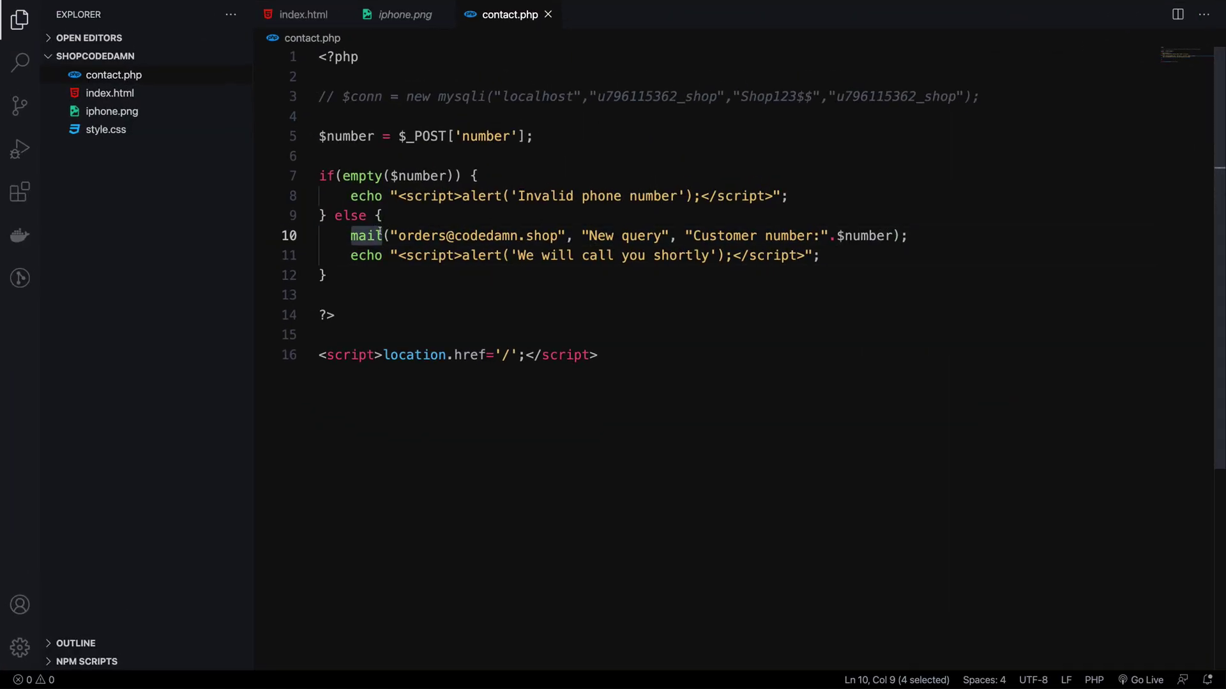
key(ctrl+Right)
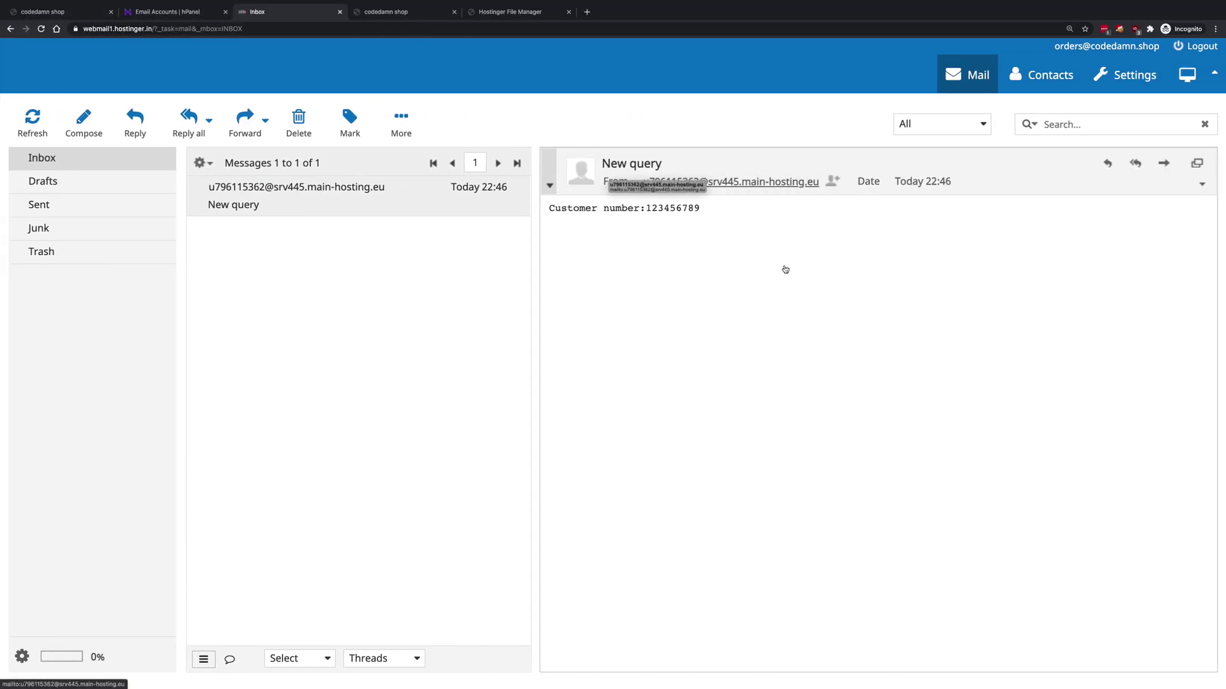
click(82, 125)
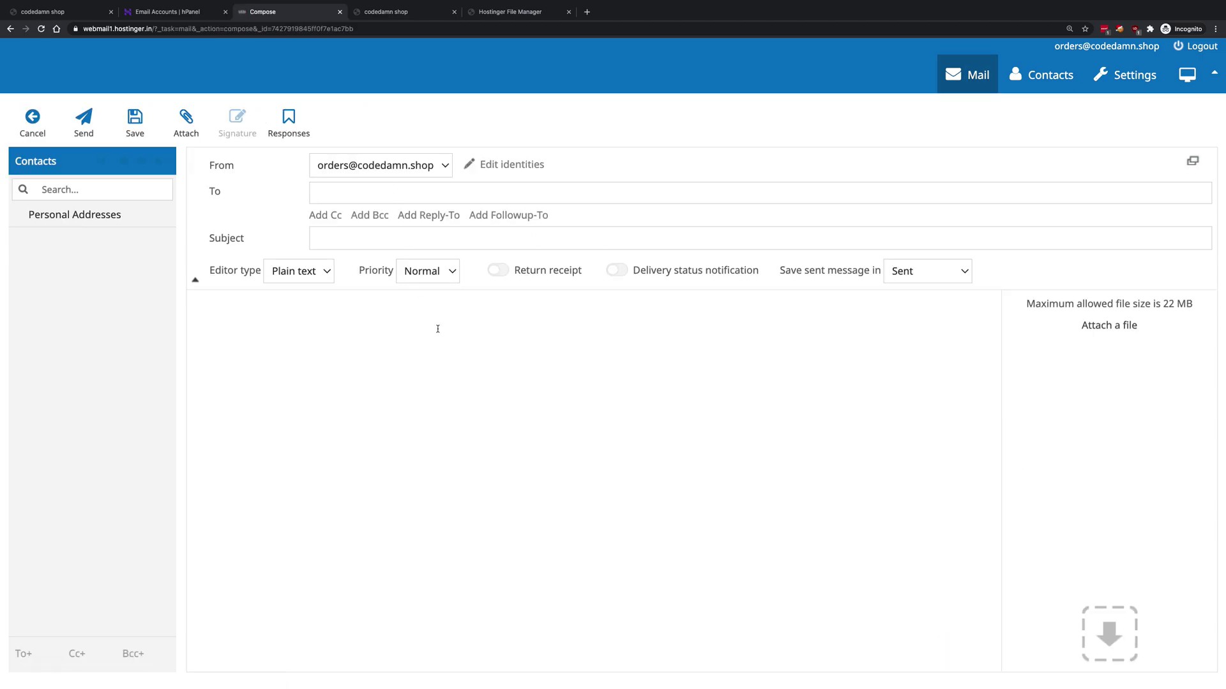
- Open hPanel's MySQL Databases page and open phpMyAdmin for the existing shop database
click(183, 14)
scroll(343, 249, up, 5)
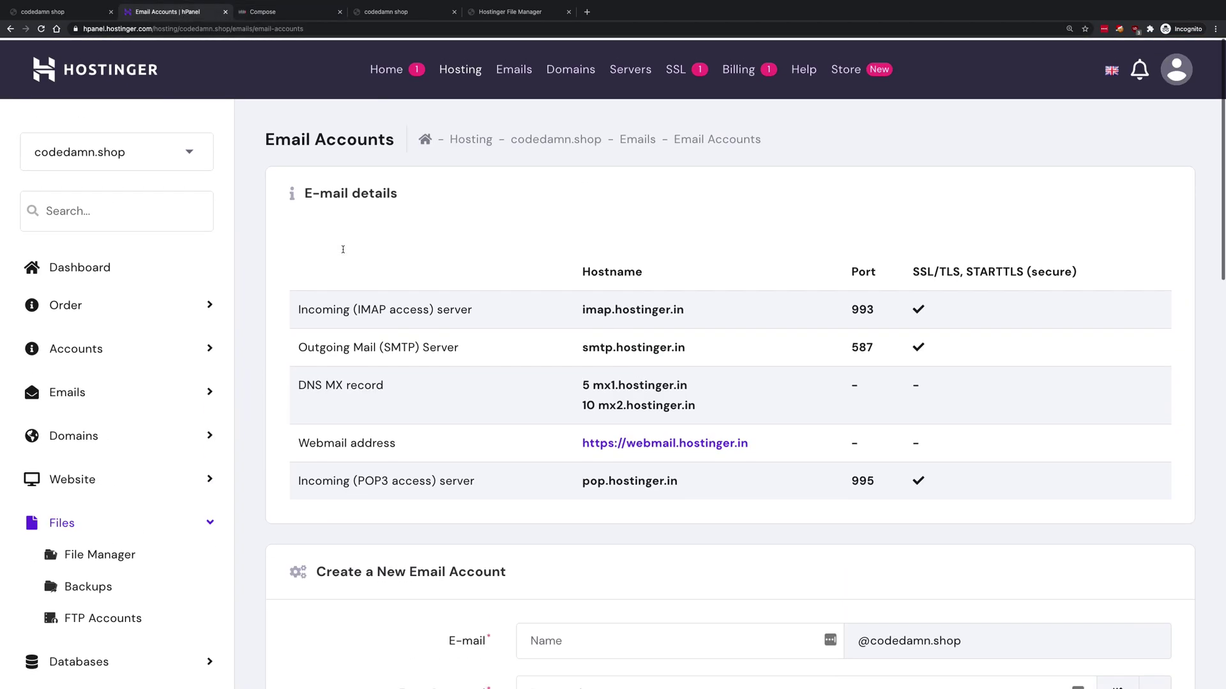
scroll(343, 249, down, 3)
click(128, 505)
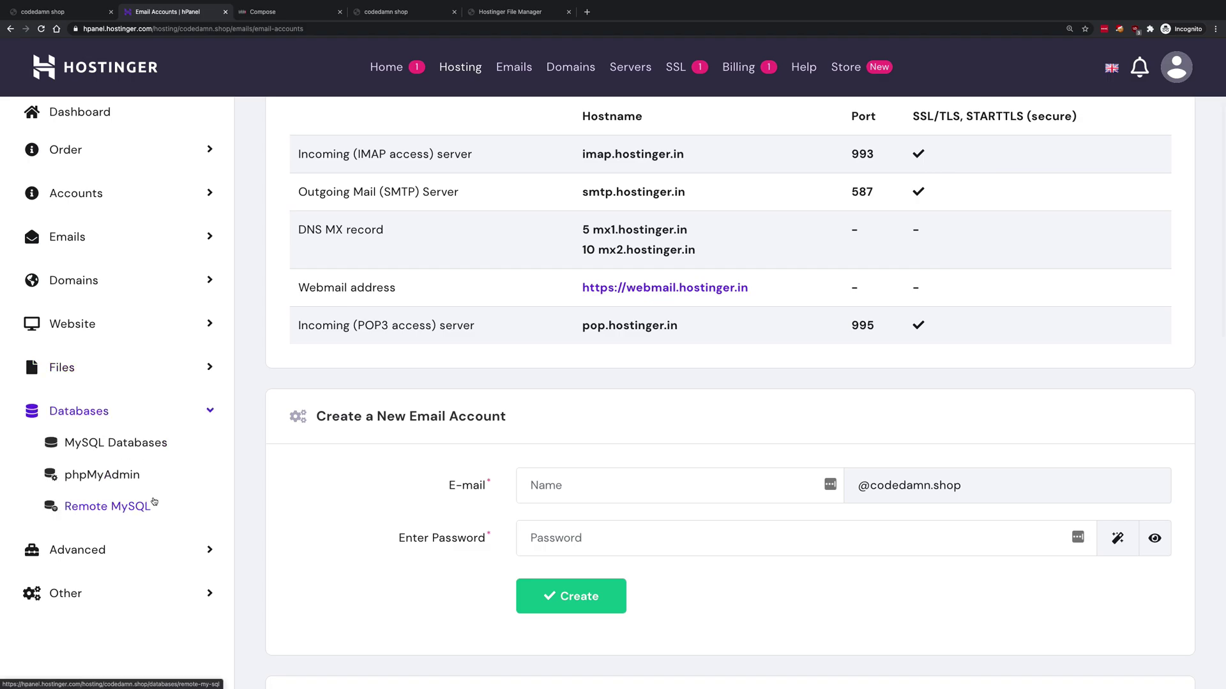
click(128, 445)
key(ctrl+Left)
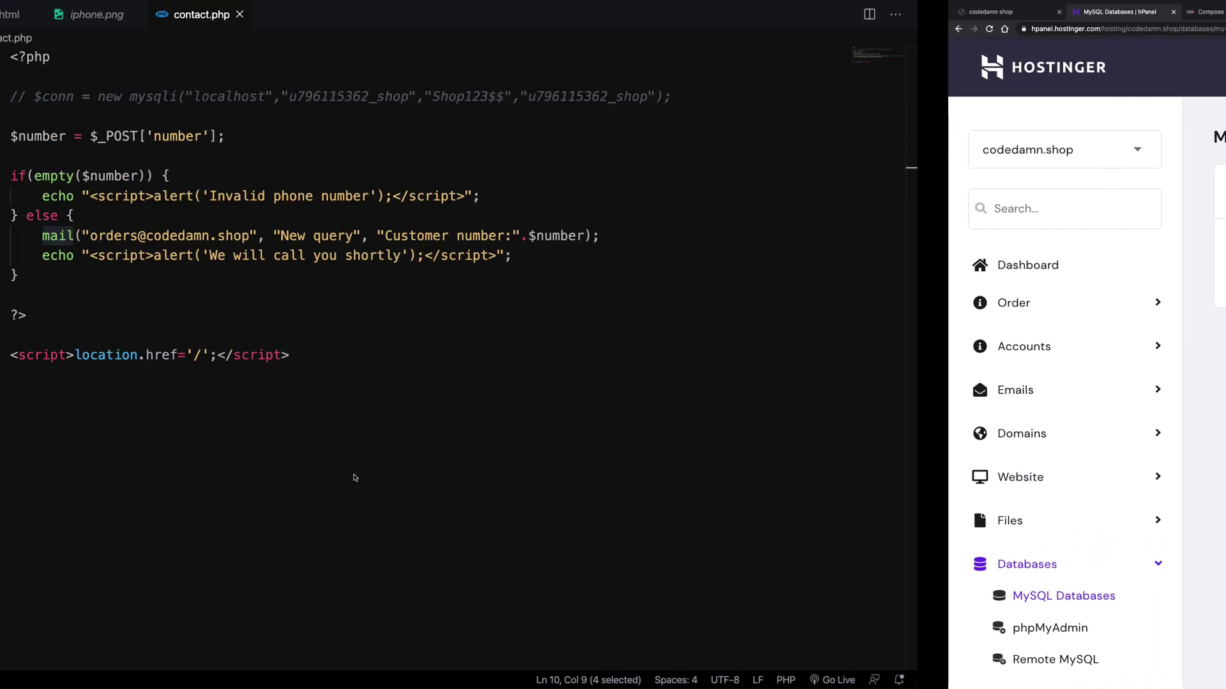
double_click(461, 96)
key(ctrl+Right)
scroll(609, 370, down, 3)
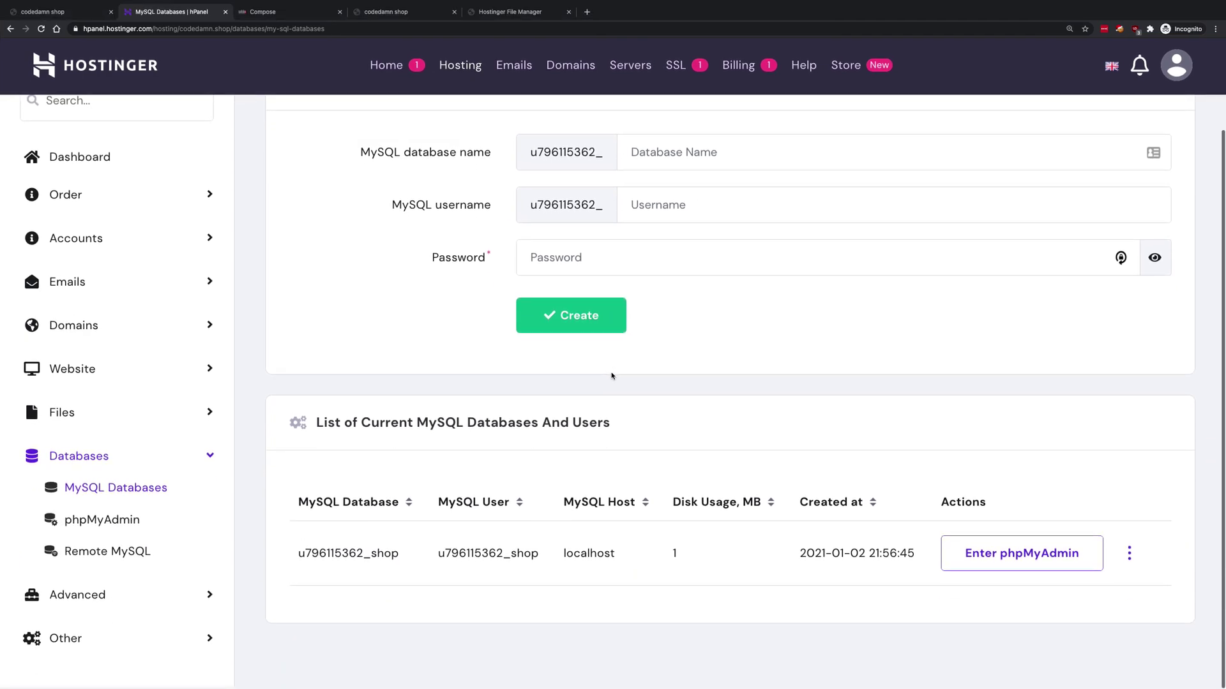
click(1036, 566)
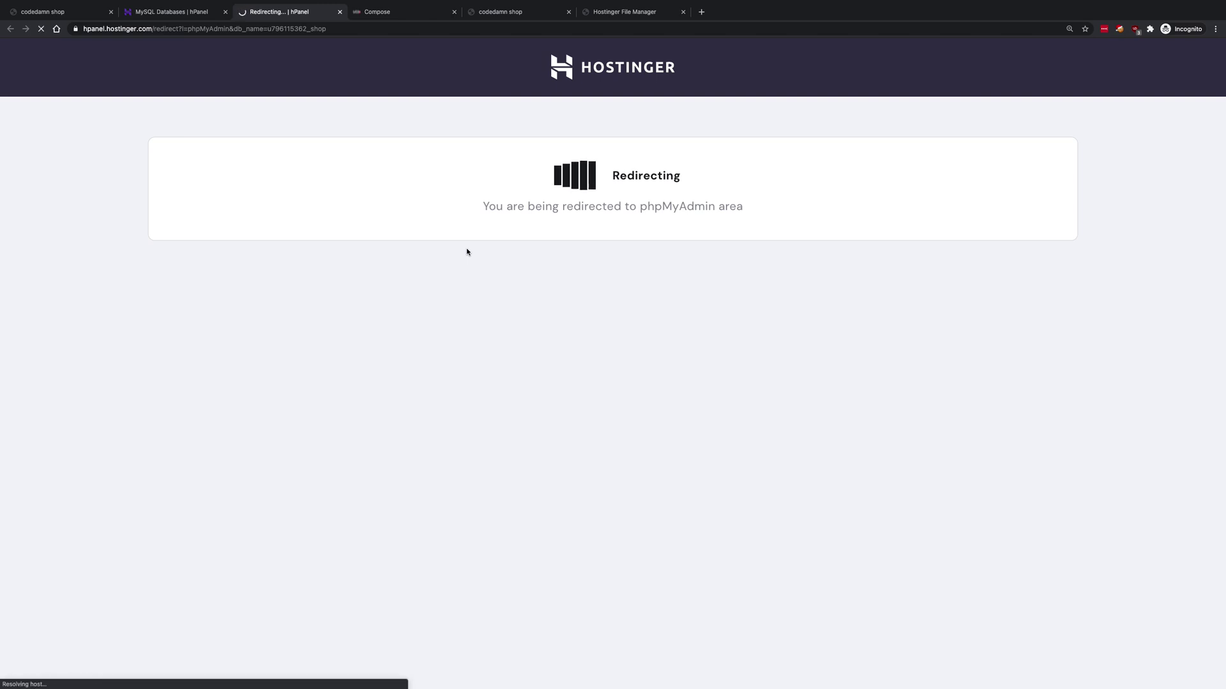
- Create a MySQL database named orders with user orders and a password
key(ctrl+shift+Tab)
scroll(562, 284, up, 2)
scroll(561, 284, up, 1)
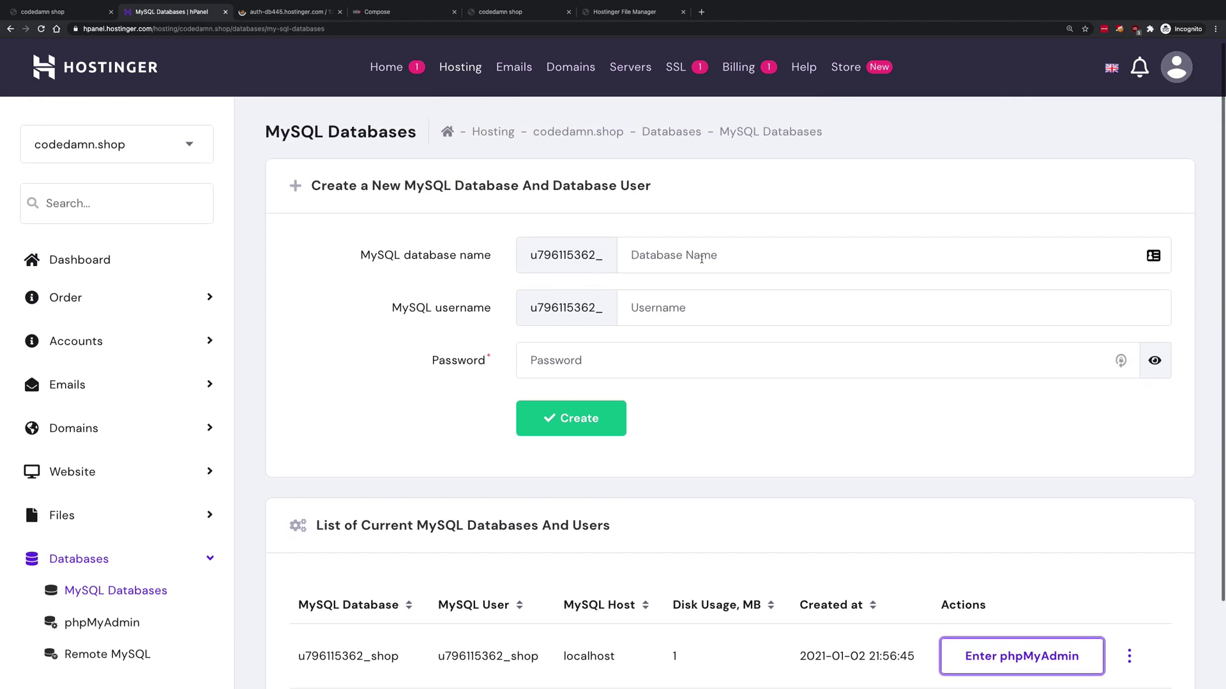
click(702, 255)
click(702, 308)
key(Tab)
click(553, 419)
- Check the connection line in contact.php, then open phpMyAdmin for the orders database
scroll(659, 429, down, 2)
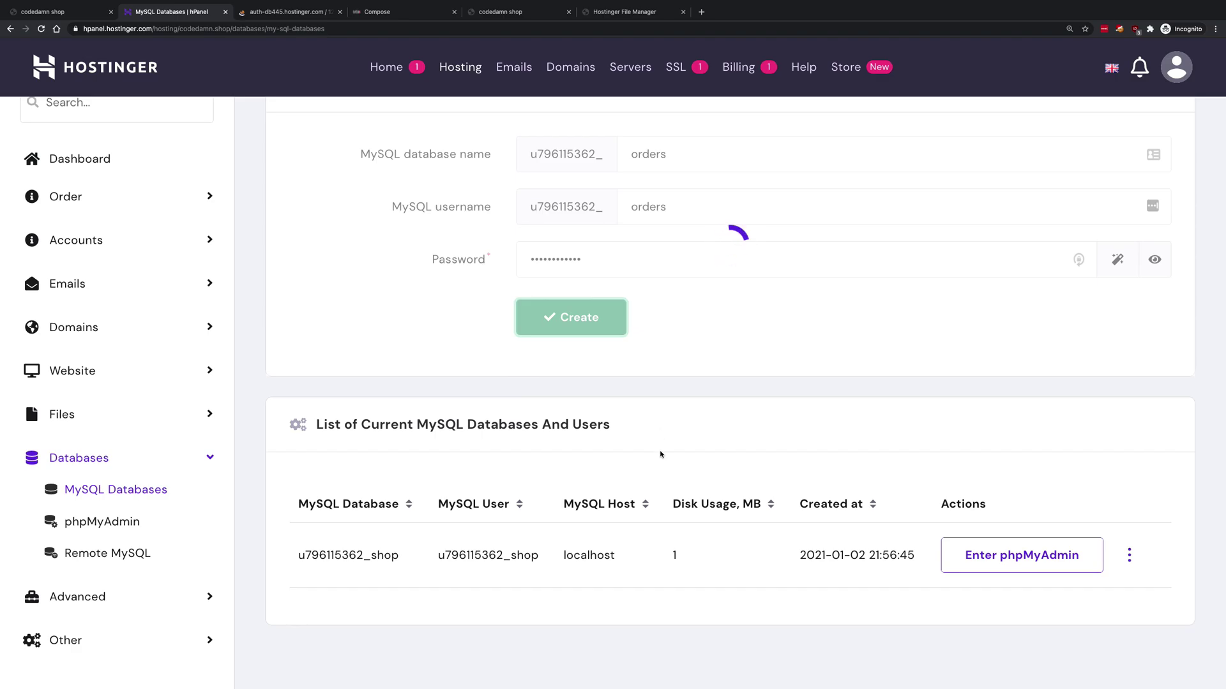
drag(610, 555, 333, 556)
key(ctrl+Left)
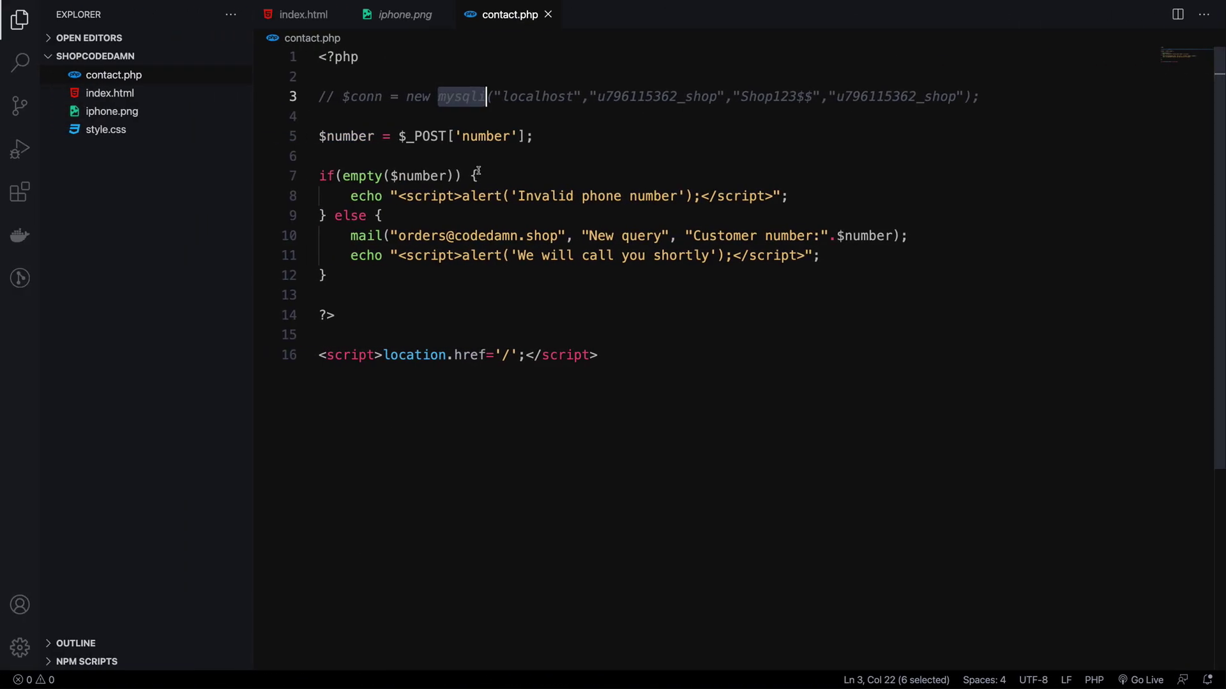
click(437, 111)
drag(423, 99, 765, 81)
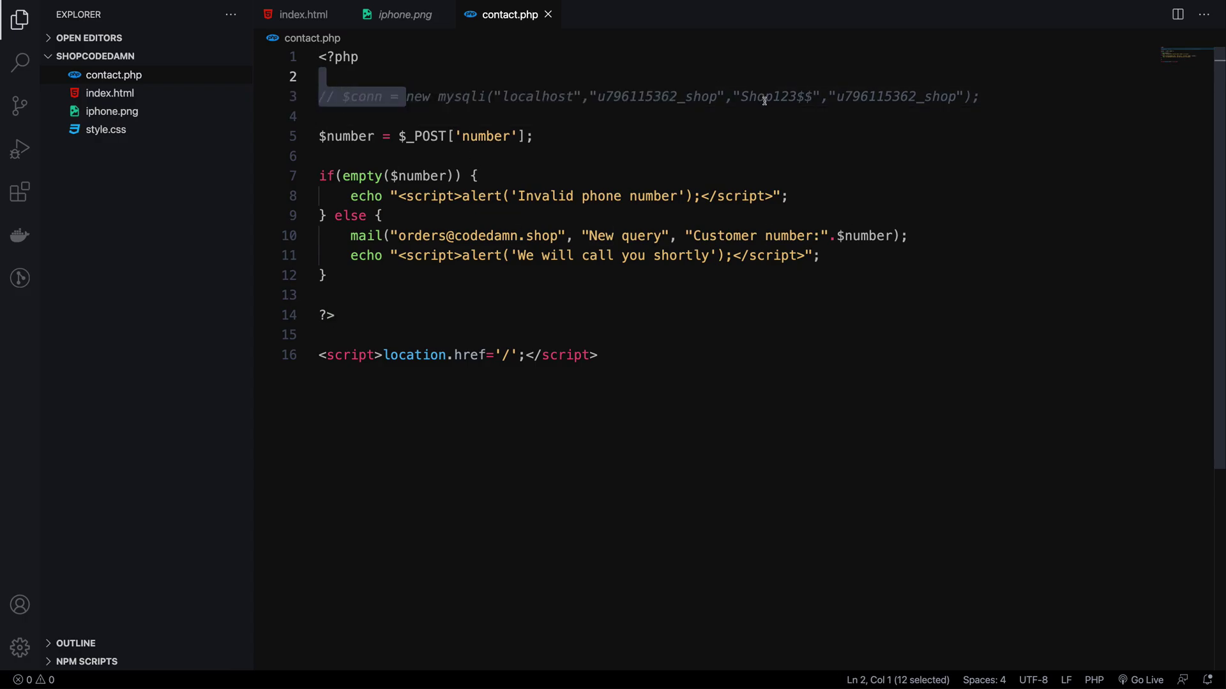
click(766, 97)
key(ctrl+Right)
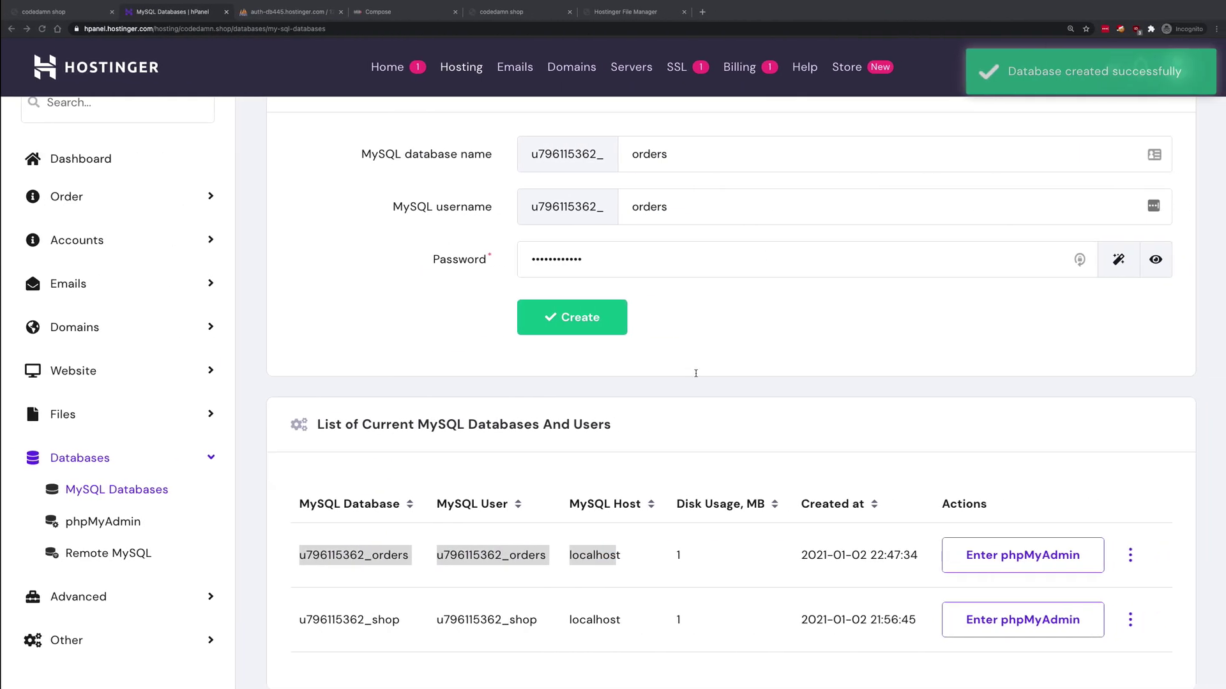
scroll(778, 499, down, 1)
click(782, 518)
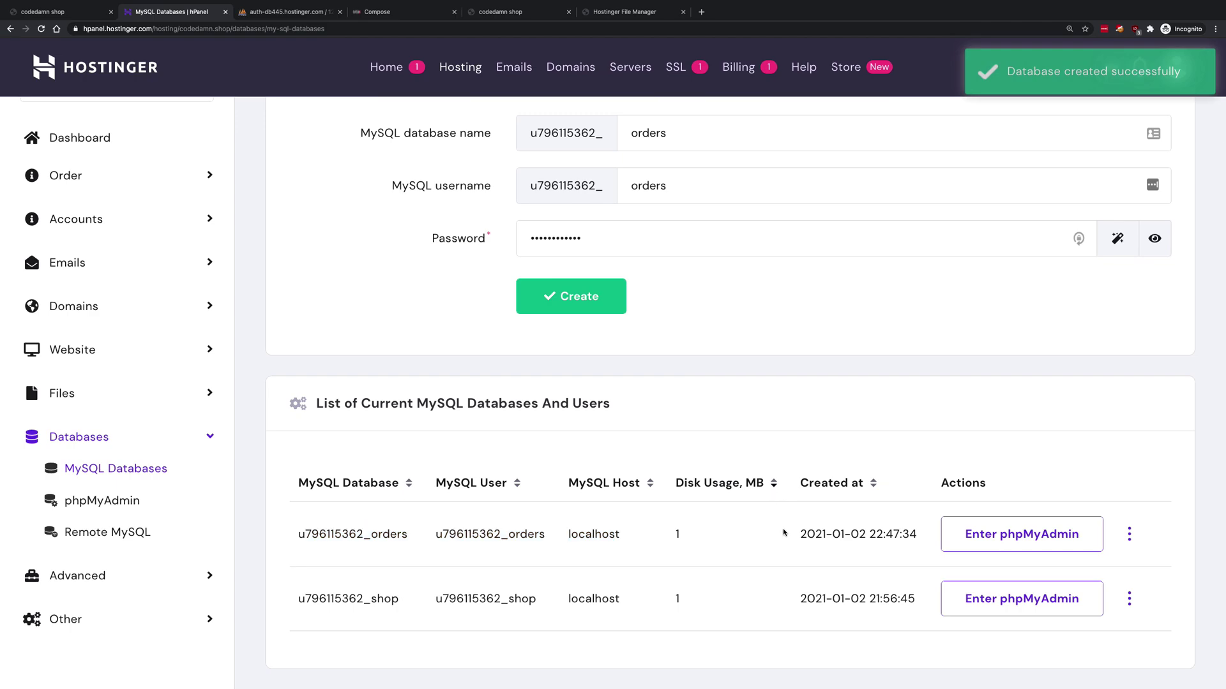
click(1021, 534)
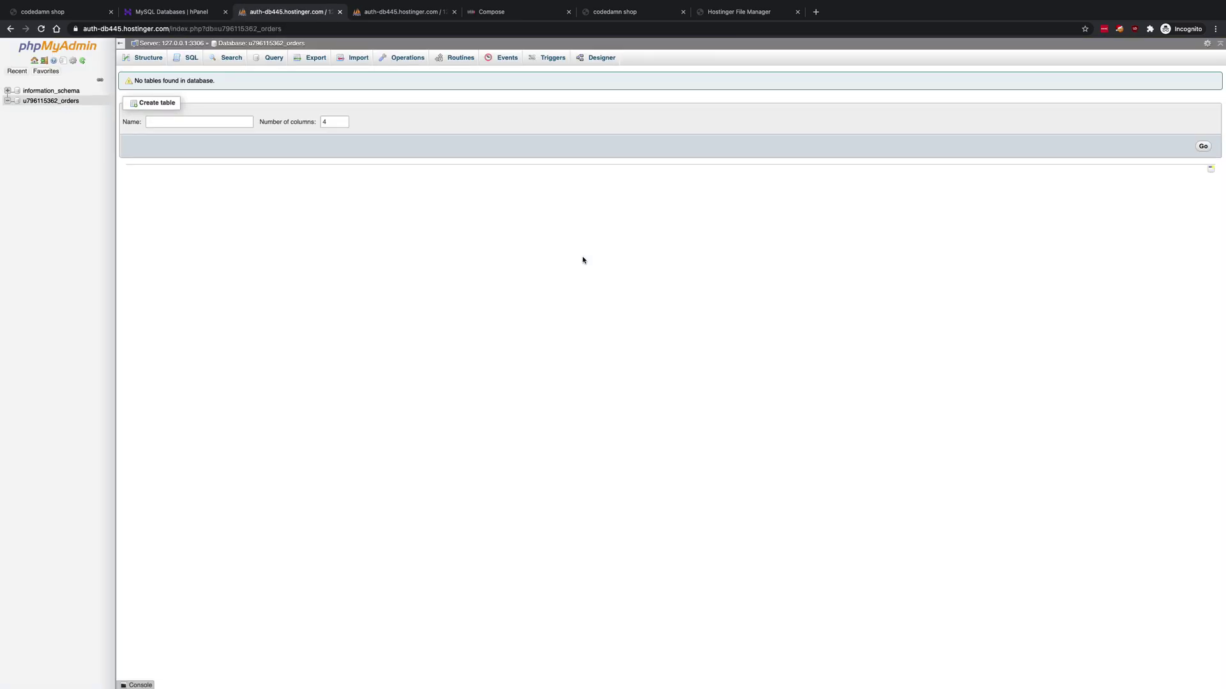
- Create a four-column table named order-list in phpMyAdmin, then switch to the localhost:5500 tab
key(super+equal)
key(super+equal)
key(super+equal)
key(super+equal)
key(super+equal)
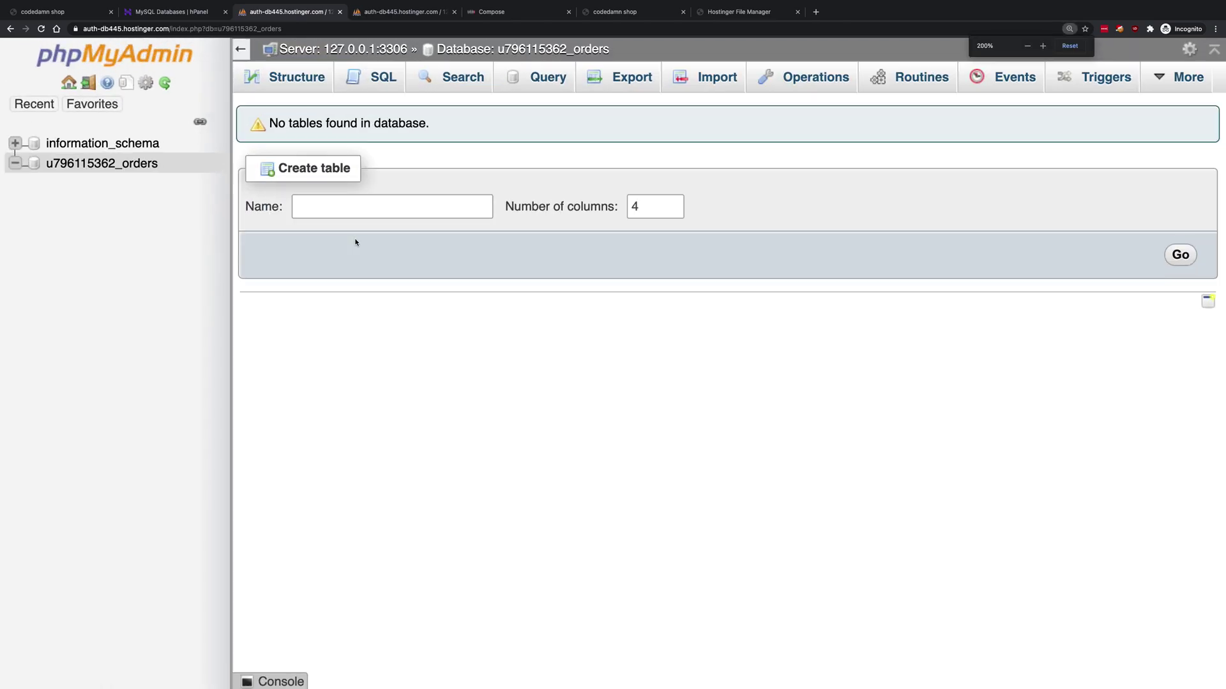
click(332, 207)
text(order)
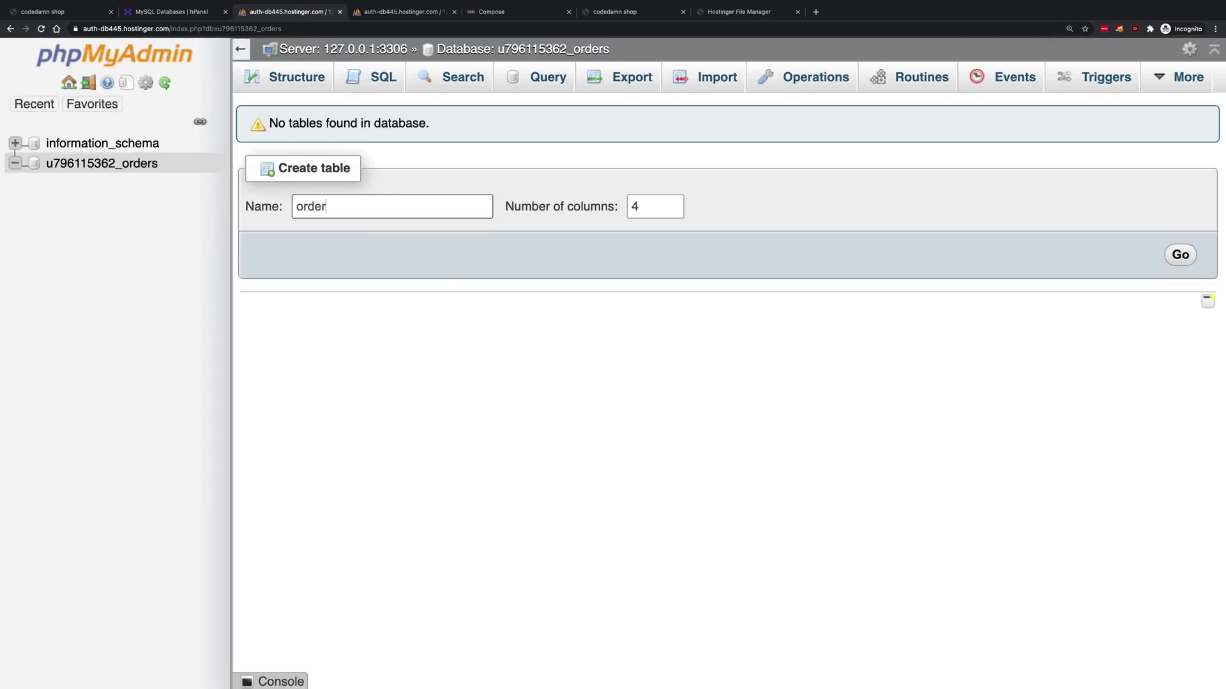
text(-list)
click(1180, 255)
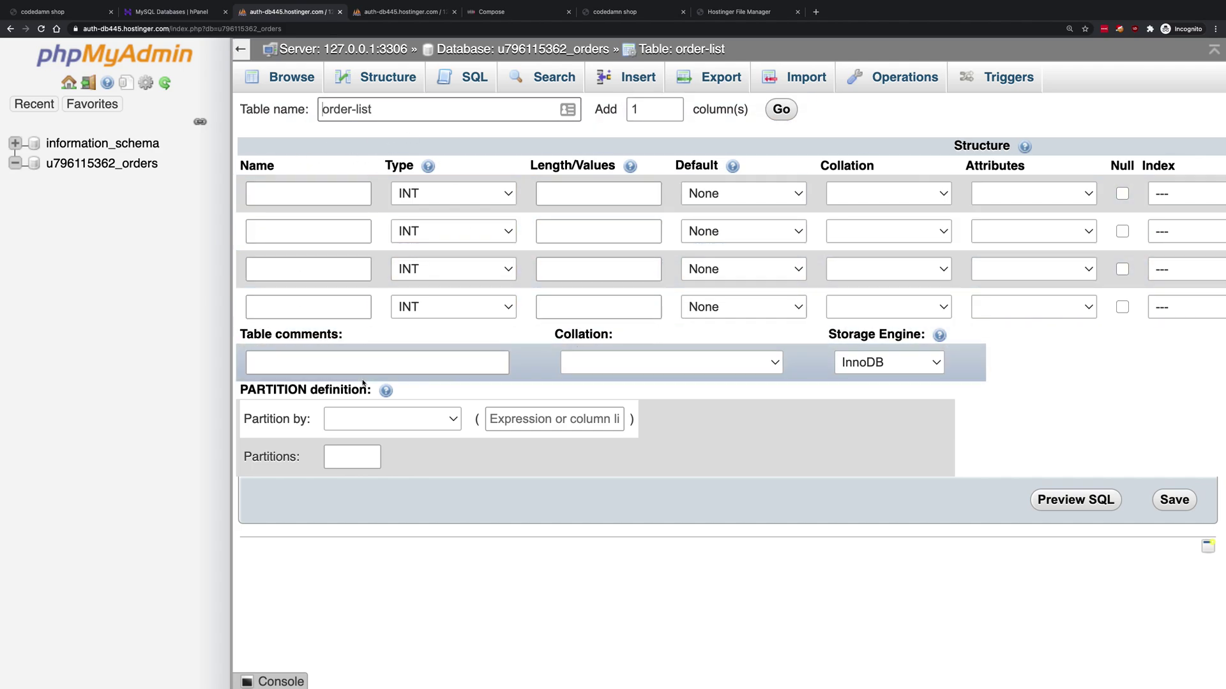
key(super+1)
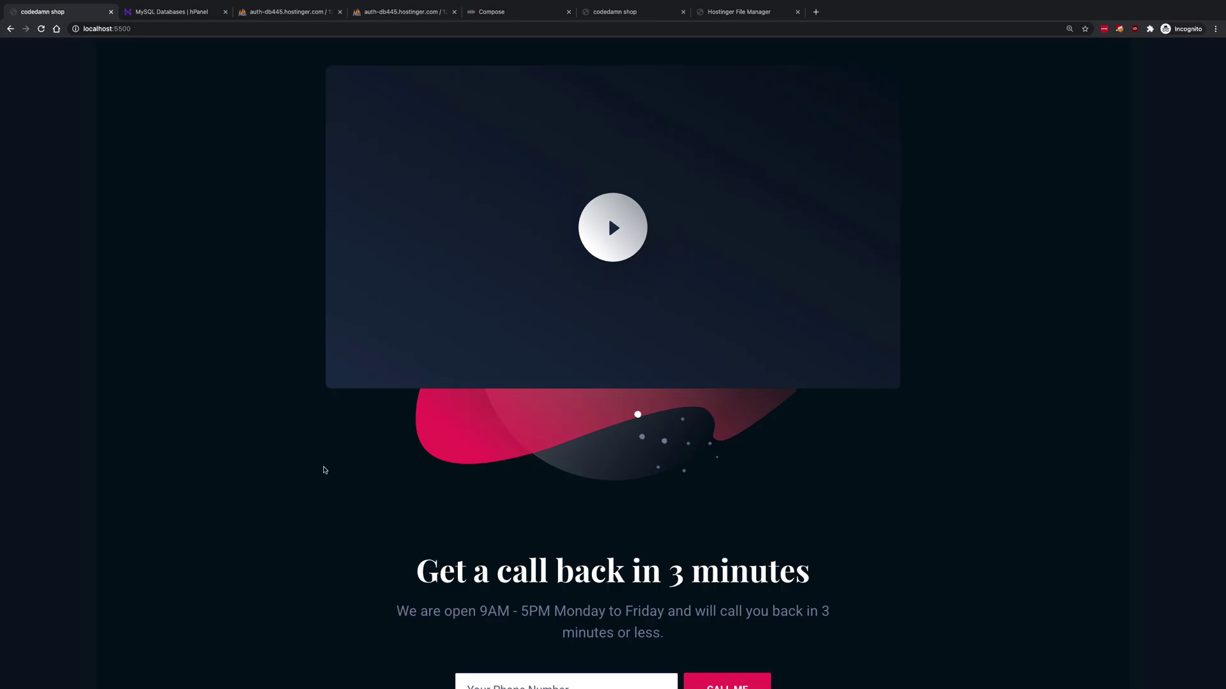
- Return to the MySQL Databases tab listing the orders and shop databases
scroll(324, 469, up, 20)
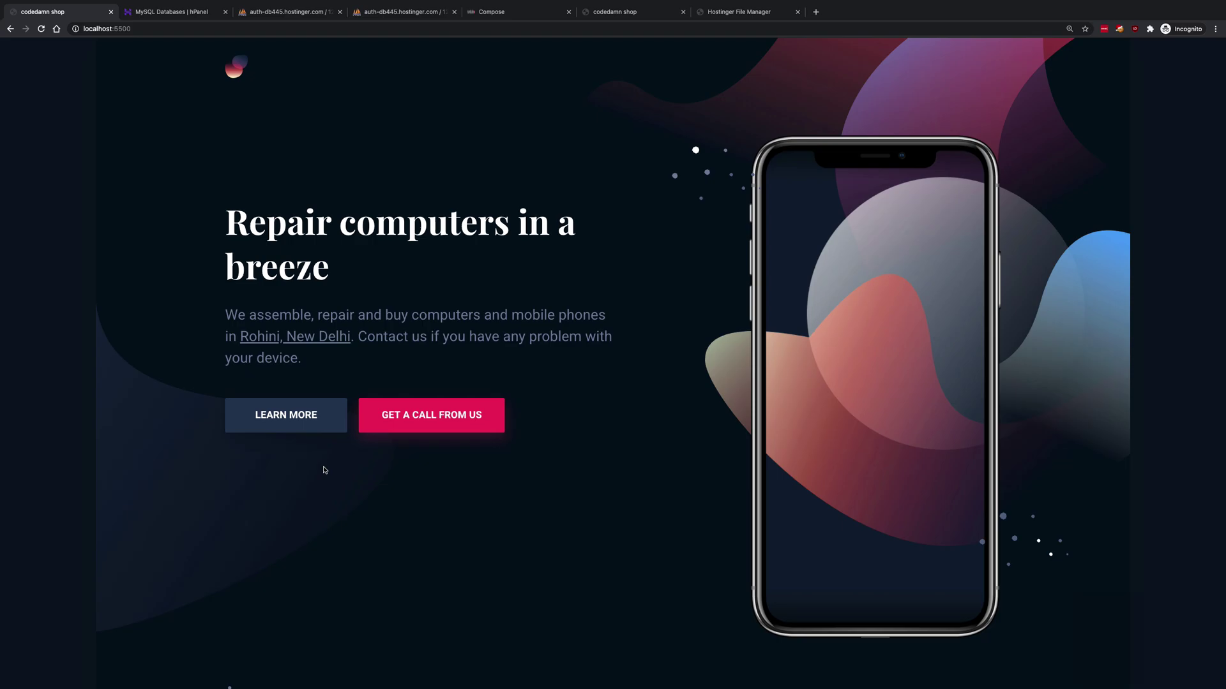
key(super+2)
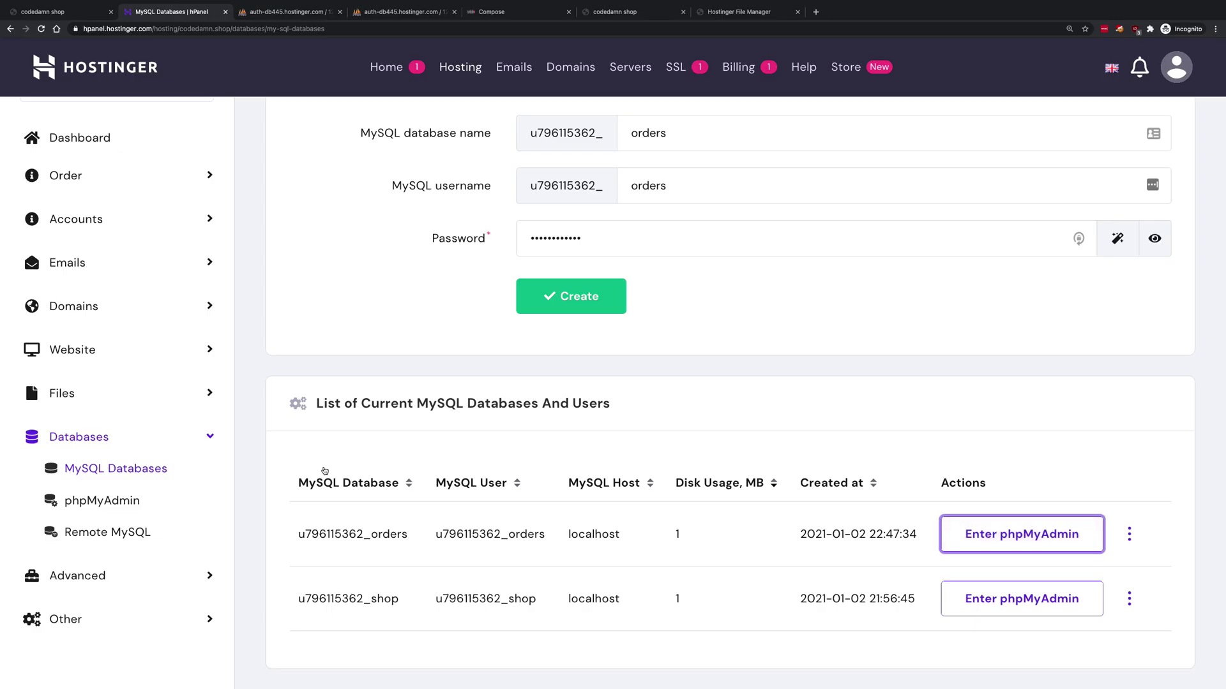
scroll(324, 471, up, 4)
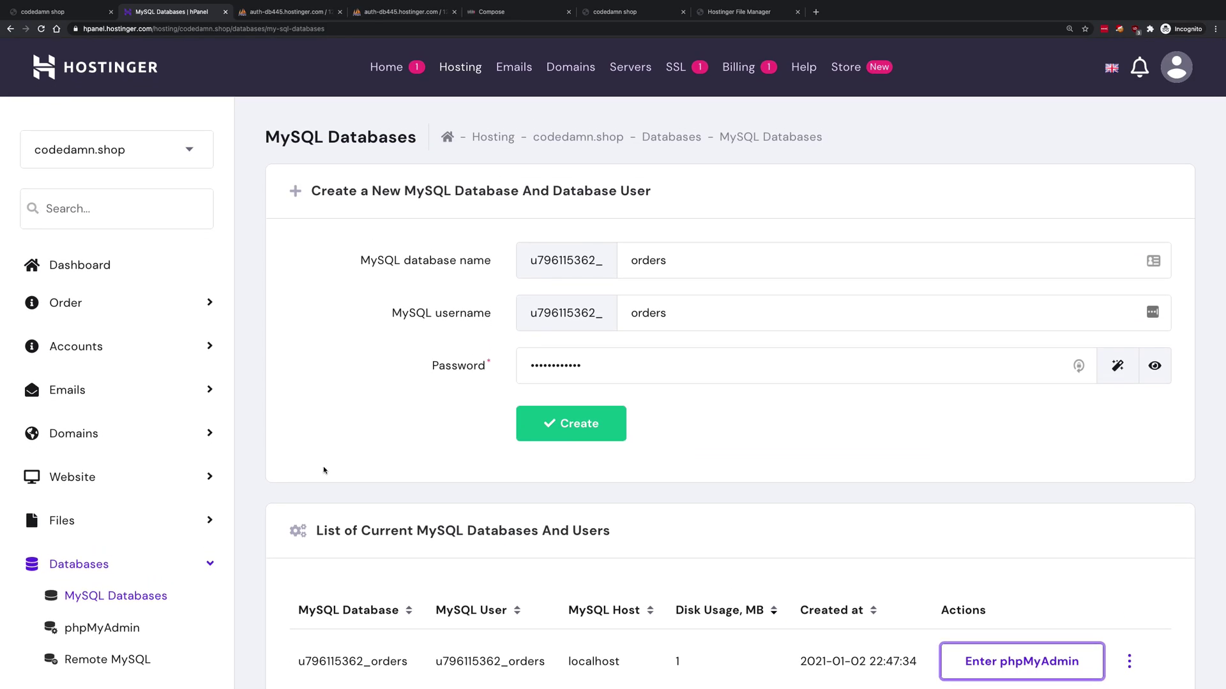
scroll(324, 470, down, 2)
scroll(324, 471, up, 2)
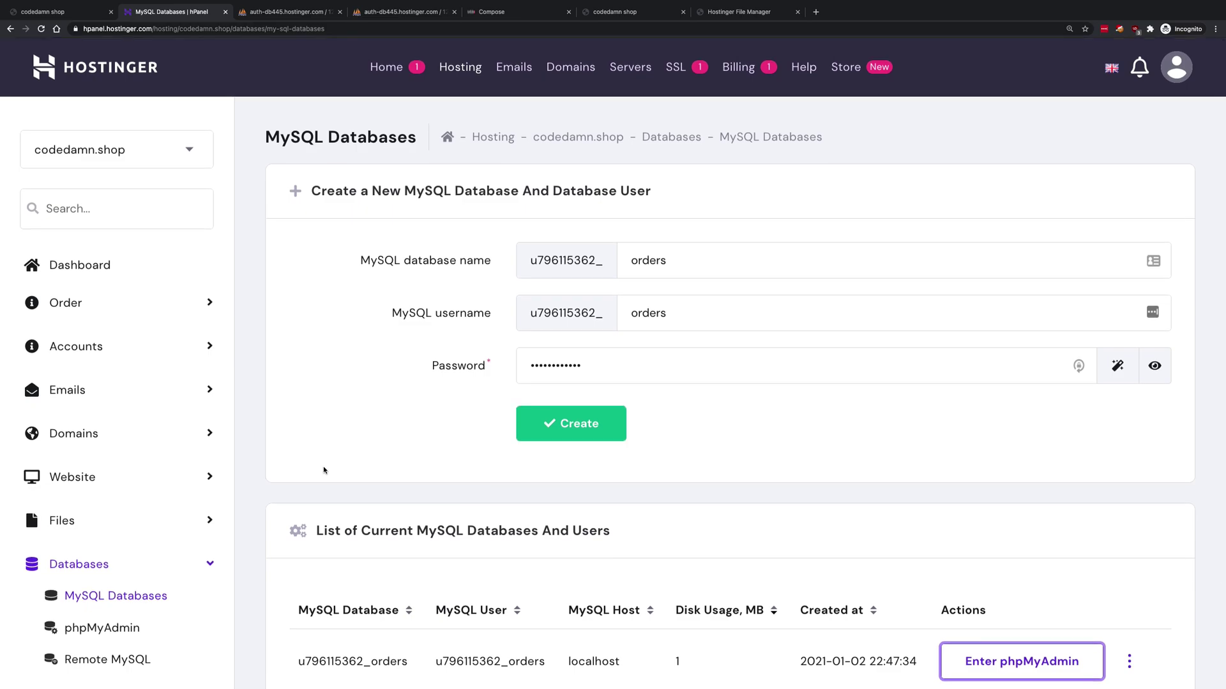